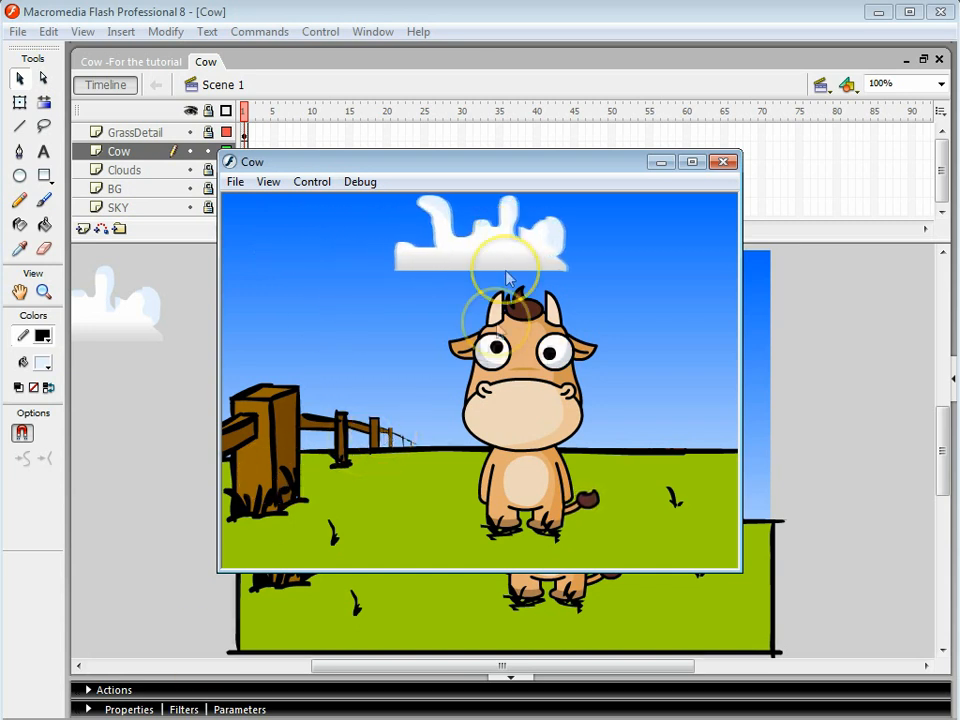
# Step: Close the test movie and toggle the visibility of the Scene 1 layers to examine what each one contains
pyautogui.click(725, 165)
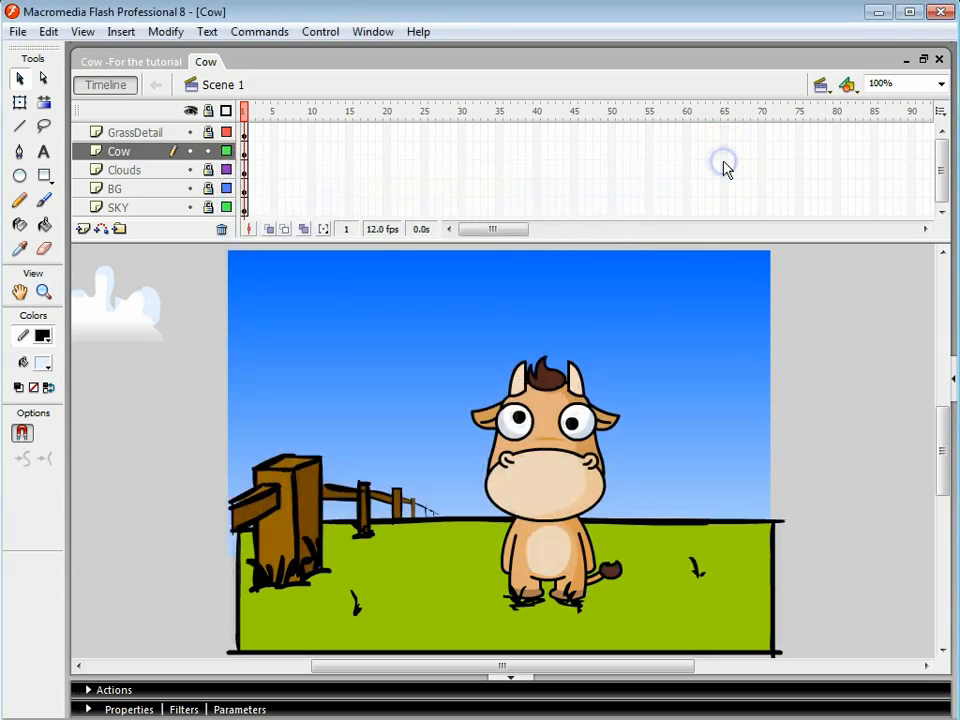
pyautogui.click(190, 133)
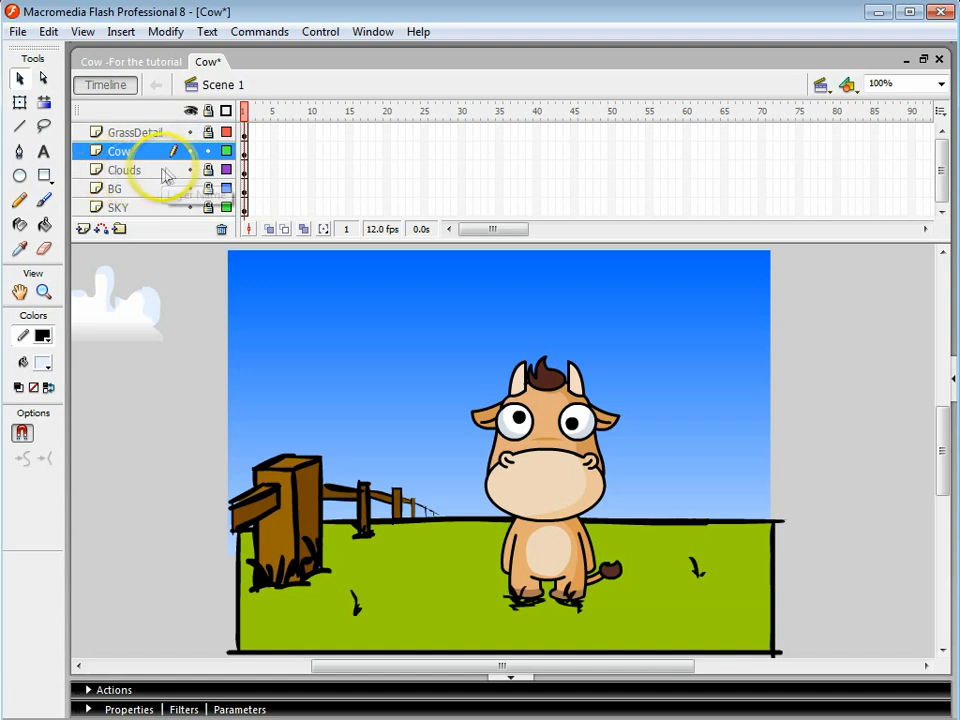
pyautogui.click(190, 151)
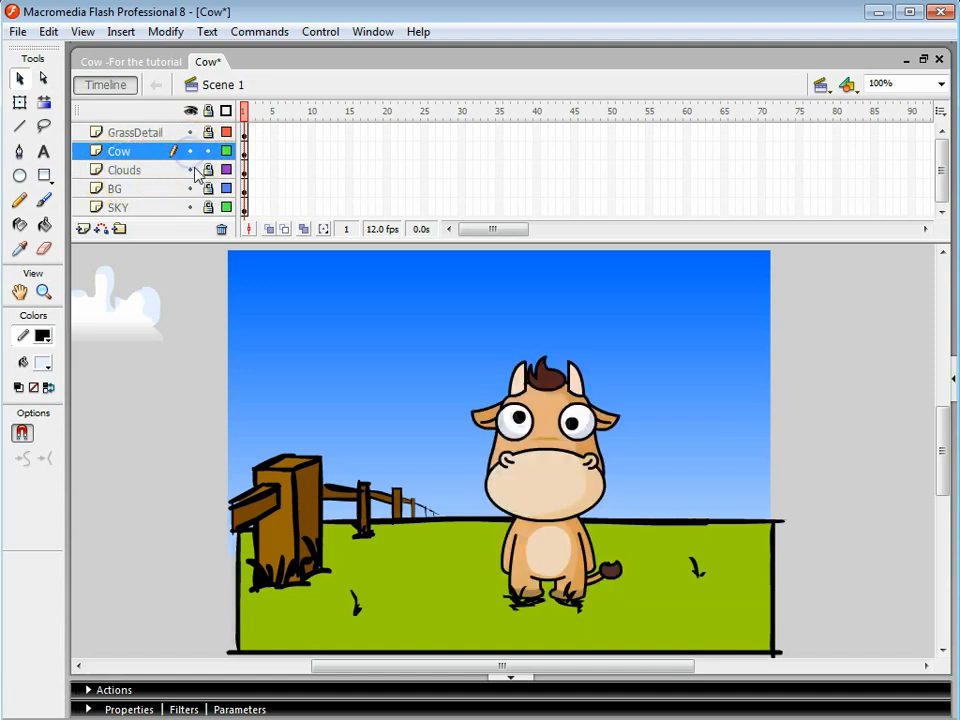
pyautogui.click(192, 170)
pyautogui.click(192, 170)
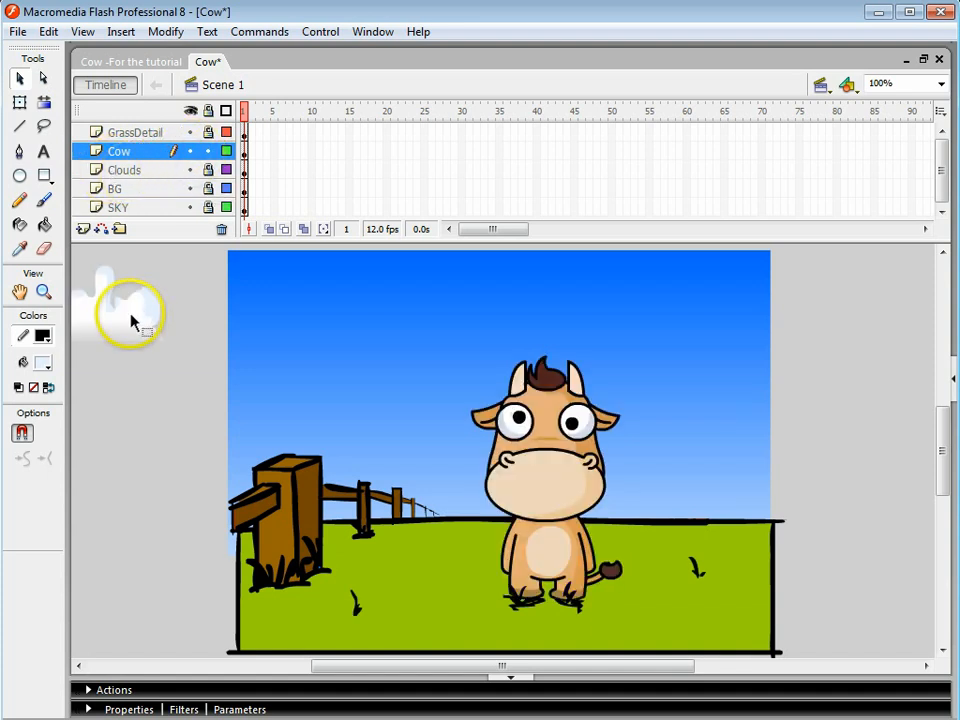
pyautogui.click(190, 189)
pyautogui.click(190, 189)
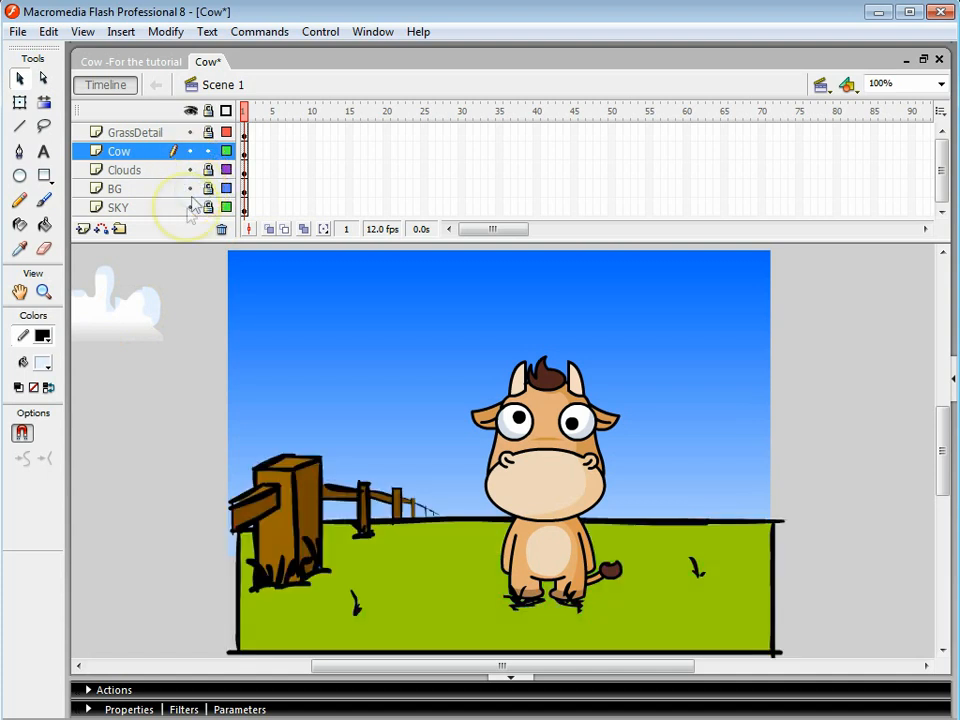
pyautogui.click(189, 207)
pyautogui.click(189, 208)
# Step: Lock the Cow layer, unlock the Clouds layer and open the cloud movie clip for editing in place
pyautogui.click(209, 151)
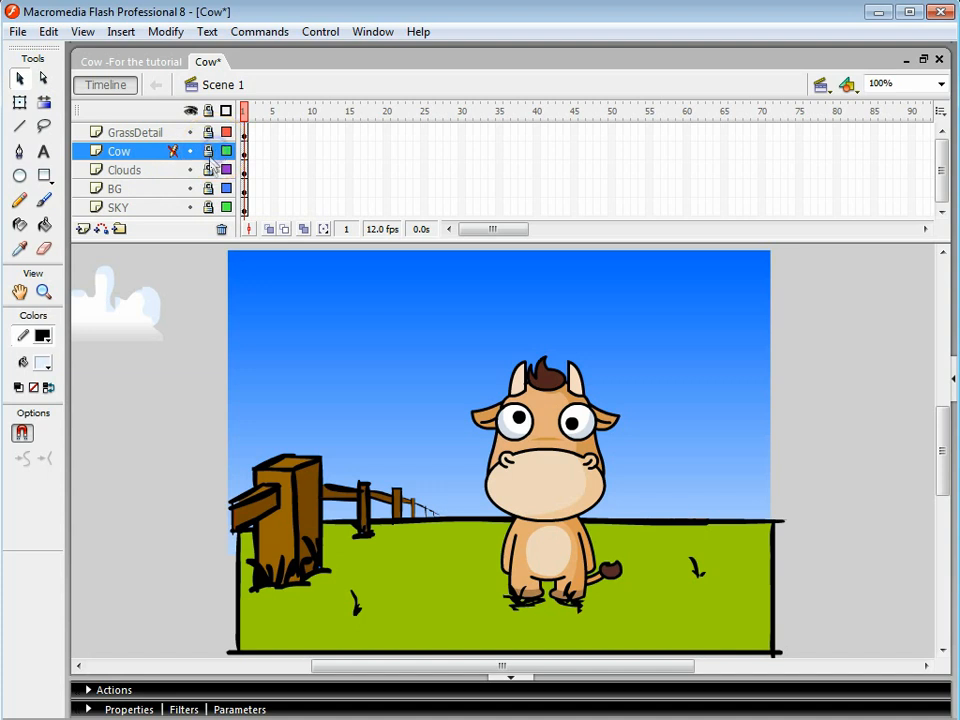
pyautogui.click(186, 346)
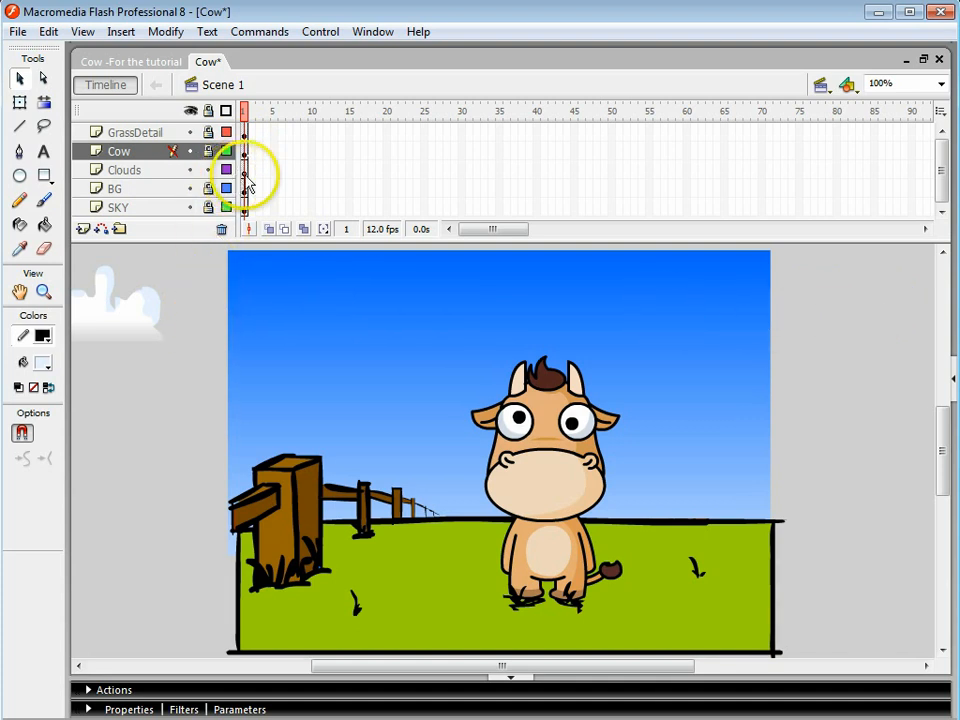
pyautogui.click(141, 301)
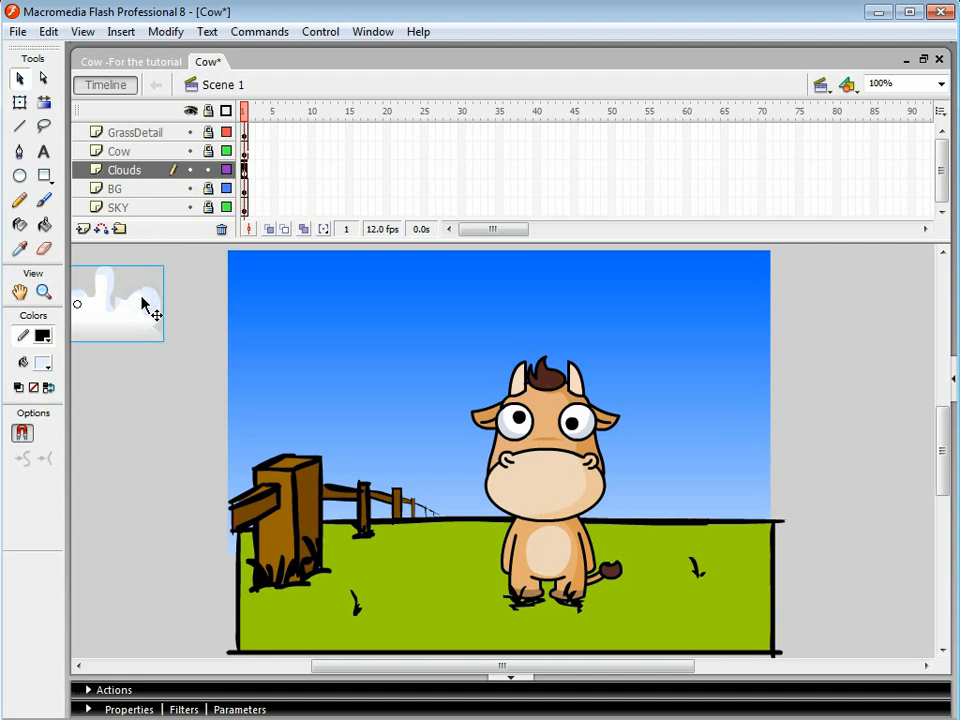
pyautogui.doubleClick(130, 312)
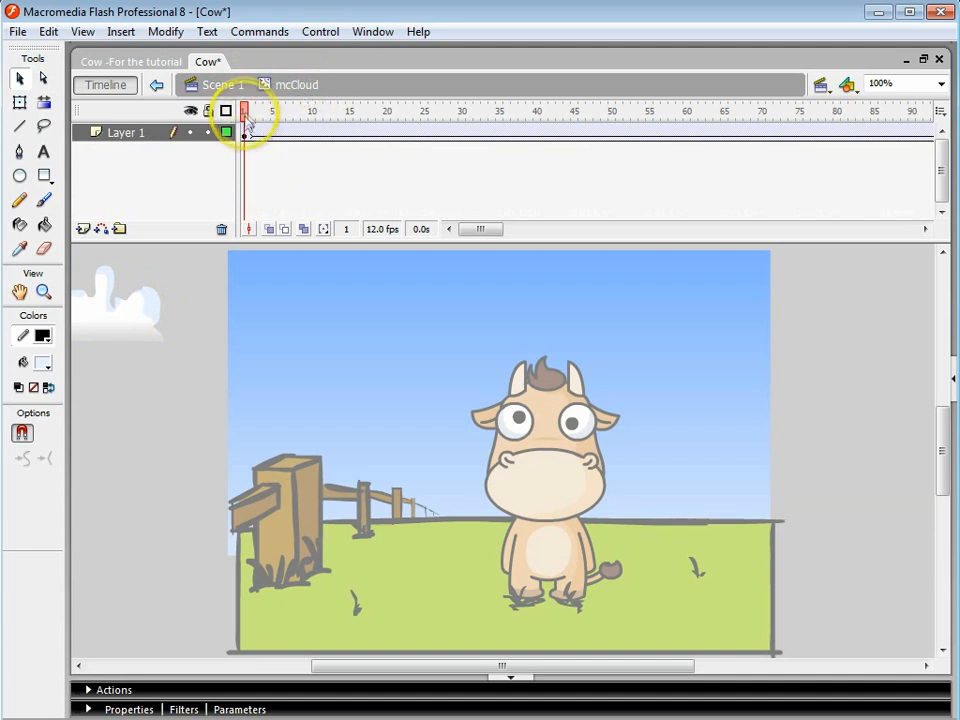
# Step: Rename the single layer inside the mcCloud movie clip as cloud
pyautogui.doubleClick(137, 136)
pyautogui.write('cloud')
pyautogui.press('Return')
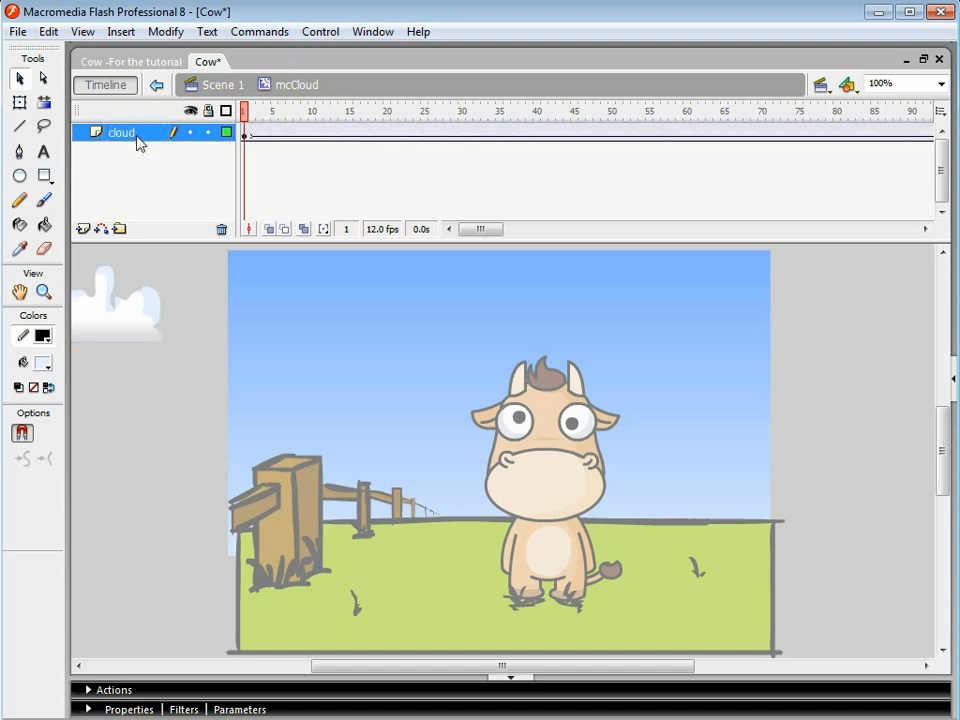
# Step: Play the cloud animation from frame 1, check its last keyframe at frame 315 and return to frame 1
pyautogui.click(245, 114)
pyautogui.press('Return')
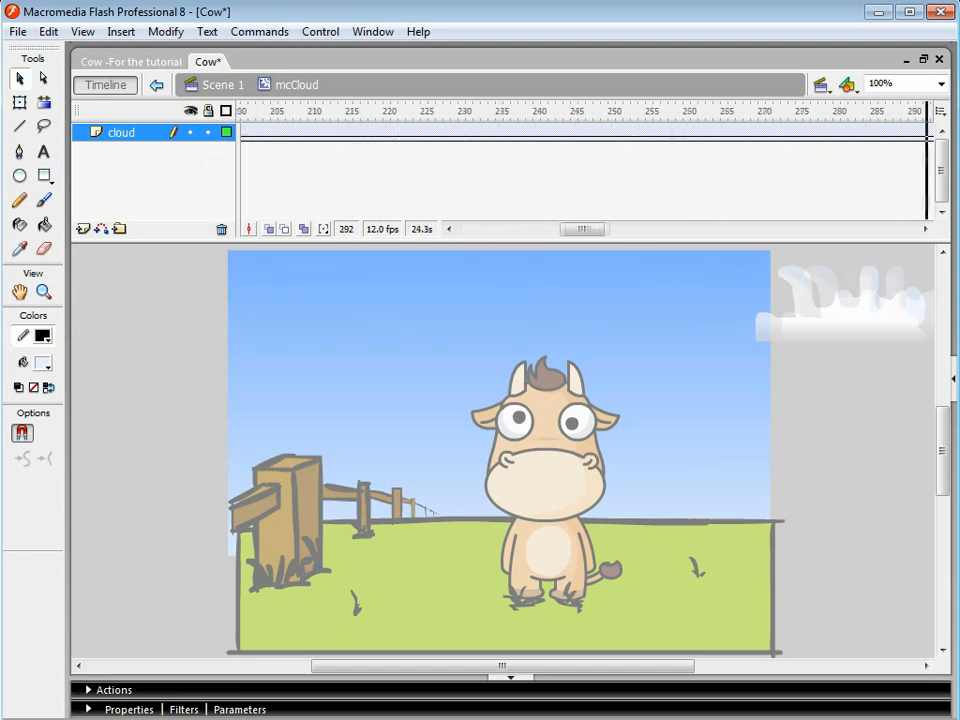
pyautogui.click(626, 133)
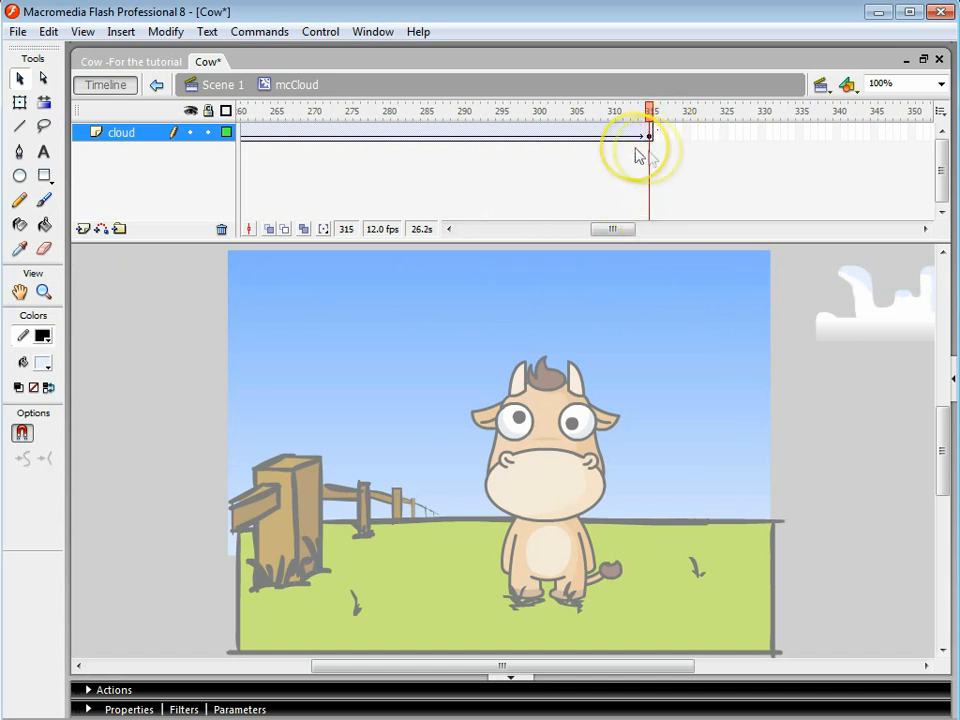
pyautogui.moveTo(613, 229); pyautogui.dragTo(470, 229)
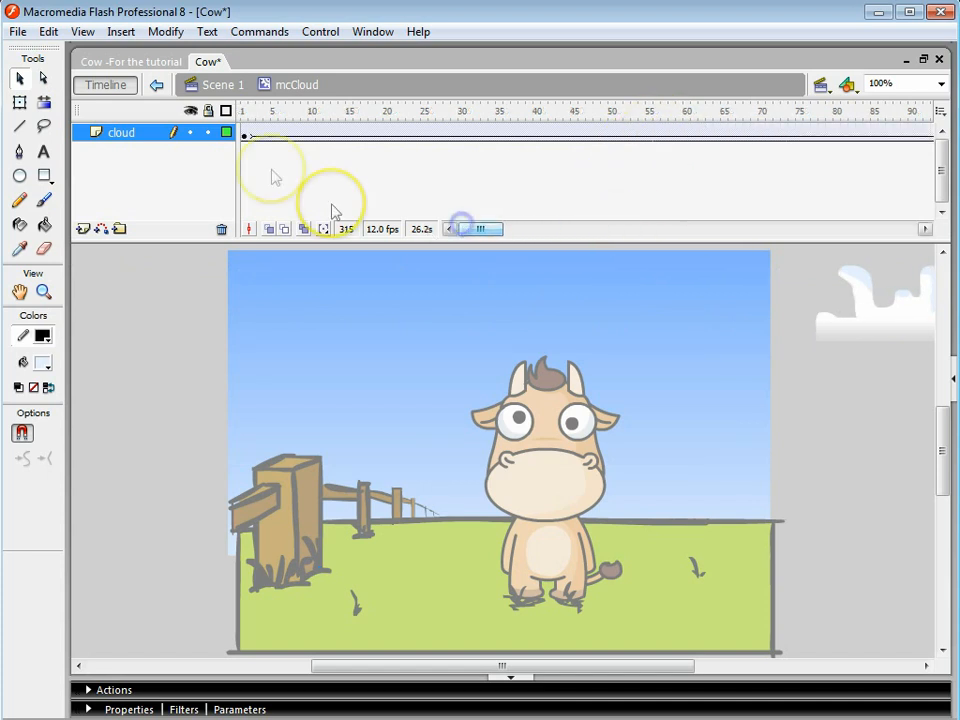
pyautogui.click(245, 130)
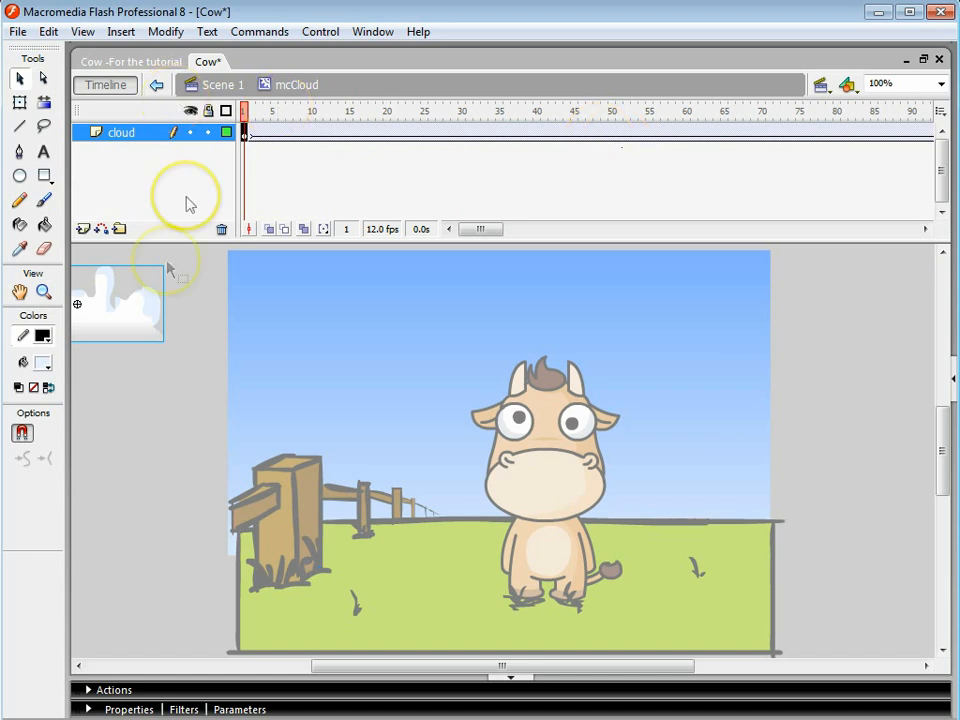
# Step: Back in Scene 1, lock the Clouds layer, unlock the Cow layer and open the cow movie clip for editing
pyautogui.click(212, 86)
pyautogui.click(208, 170)
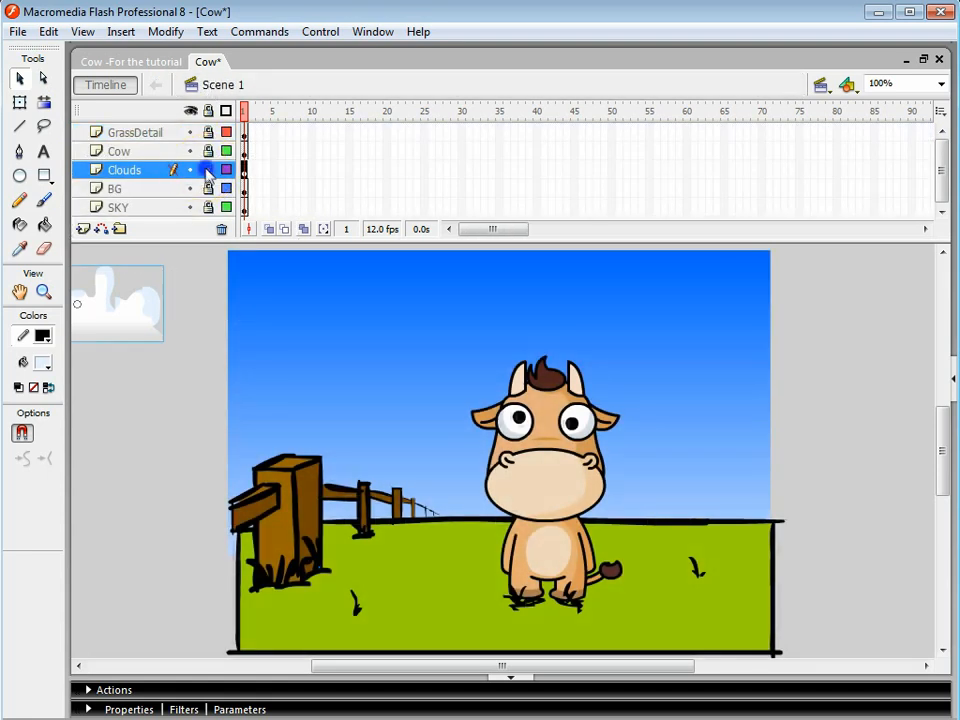
pyautogui.click(208, 150)
pyautogui.click(563, 452)
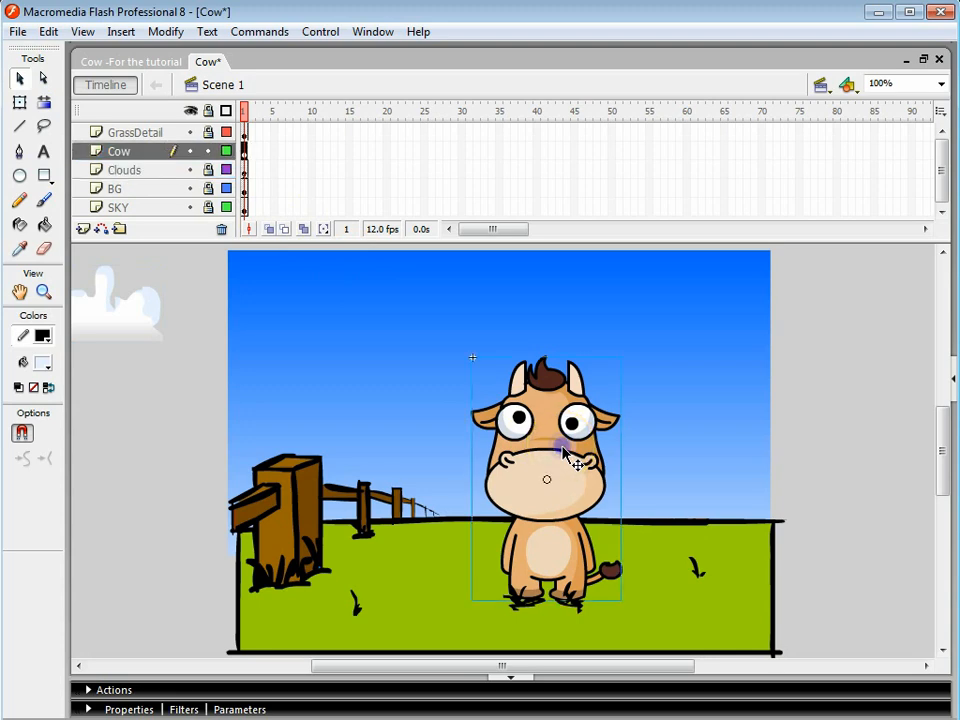
pyautogui.doubleClick(563, 451)
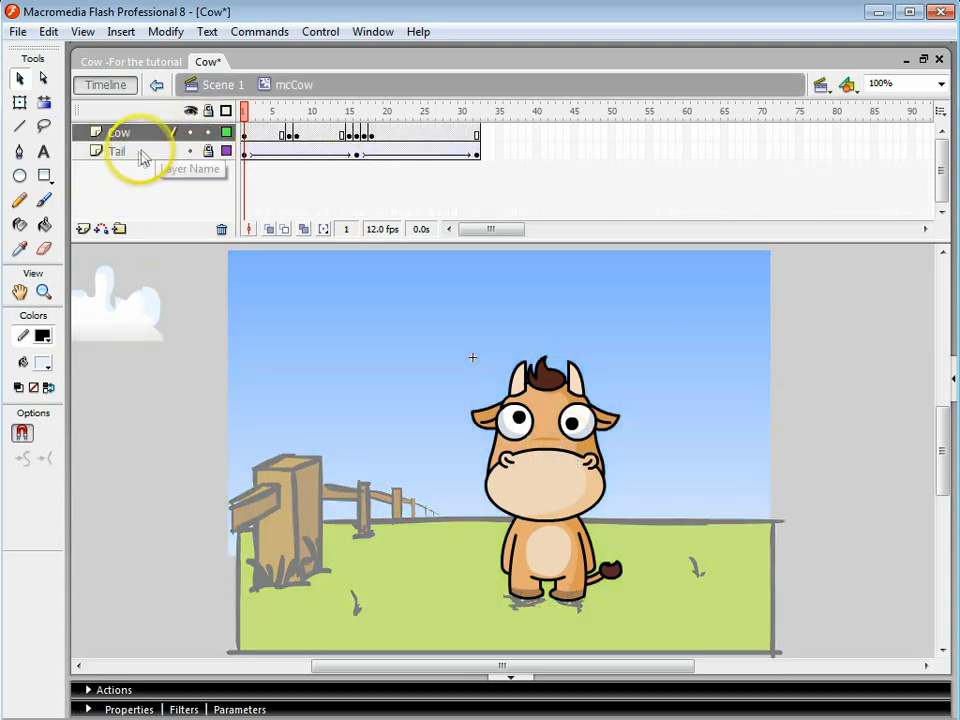
# Step: Hide the Cow layer inside mcCow and scrub between frames 1 and 32 to examine the tail animation
pyautogui.click(190, 132)
pyautogui.click(190, 133)
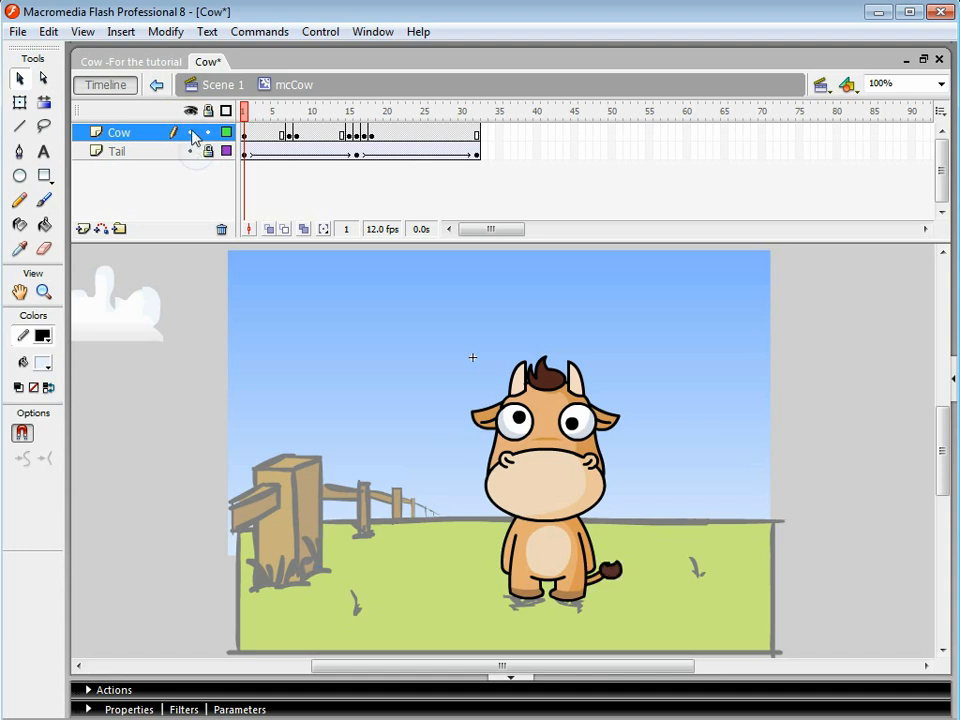
pyautogui.click(190, 132)
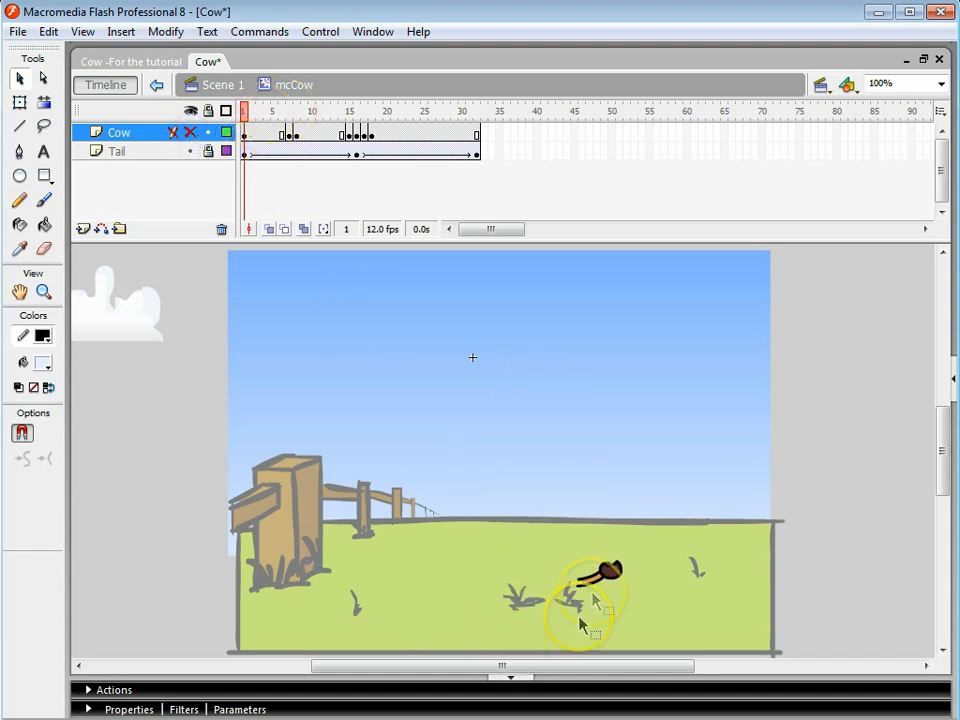
pyautogui.click(226, 110)
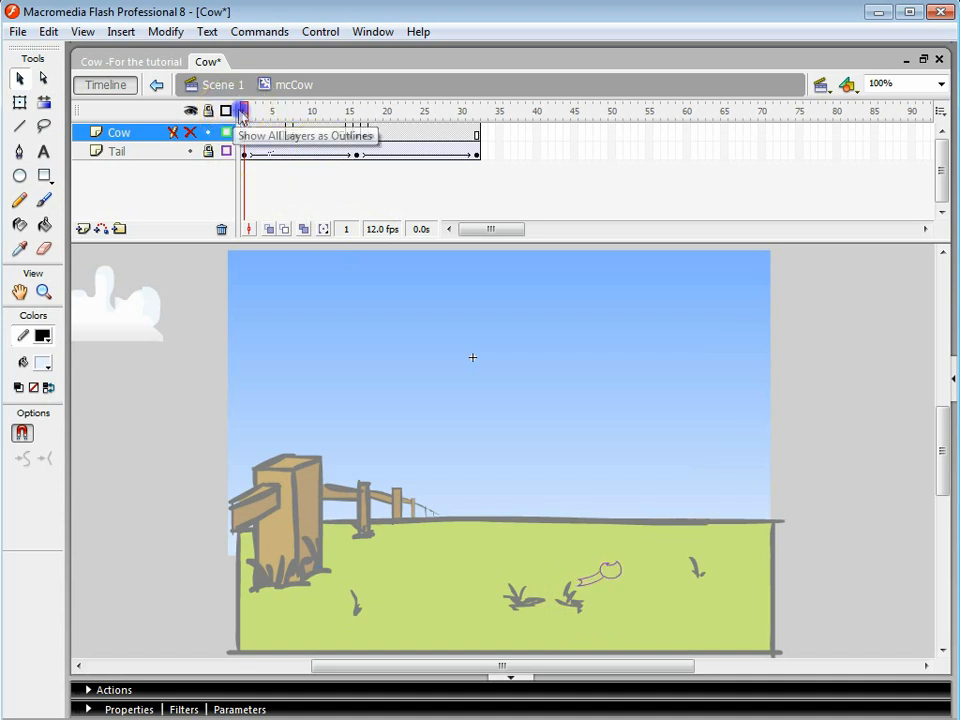
pyautogui.click(226, 151)
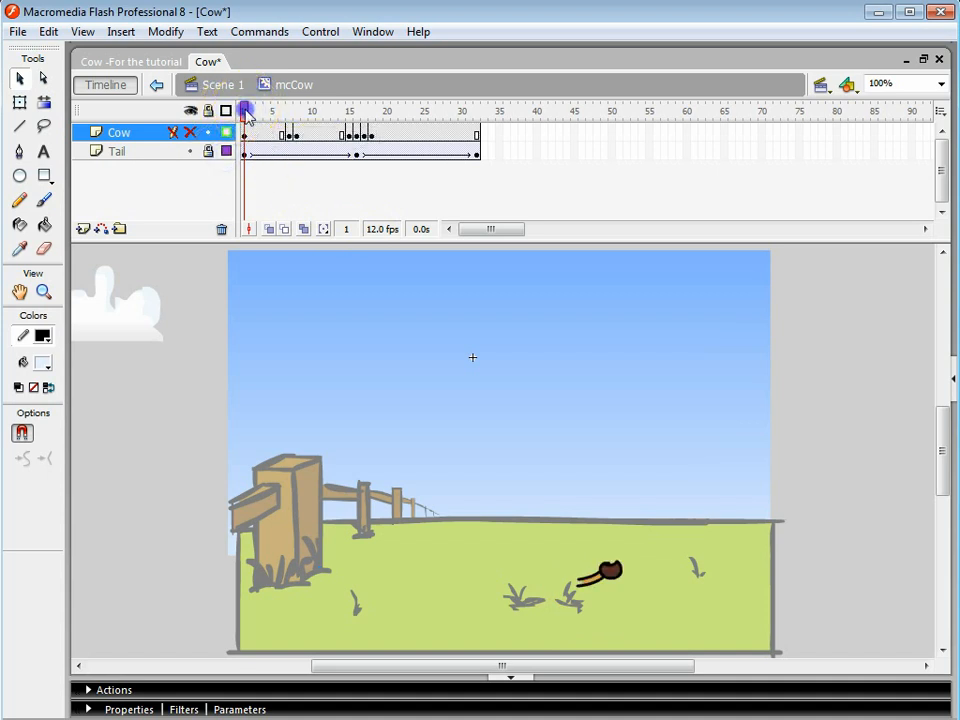
pyautogui.moveTo(246, 112); pyautogui.dragTo(476, 112)
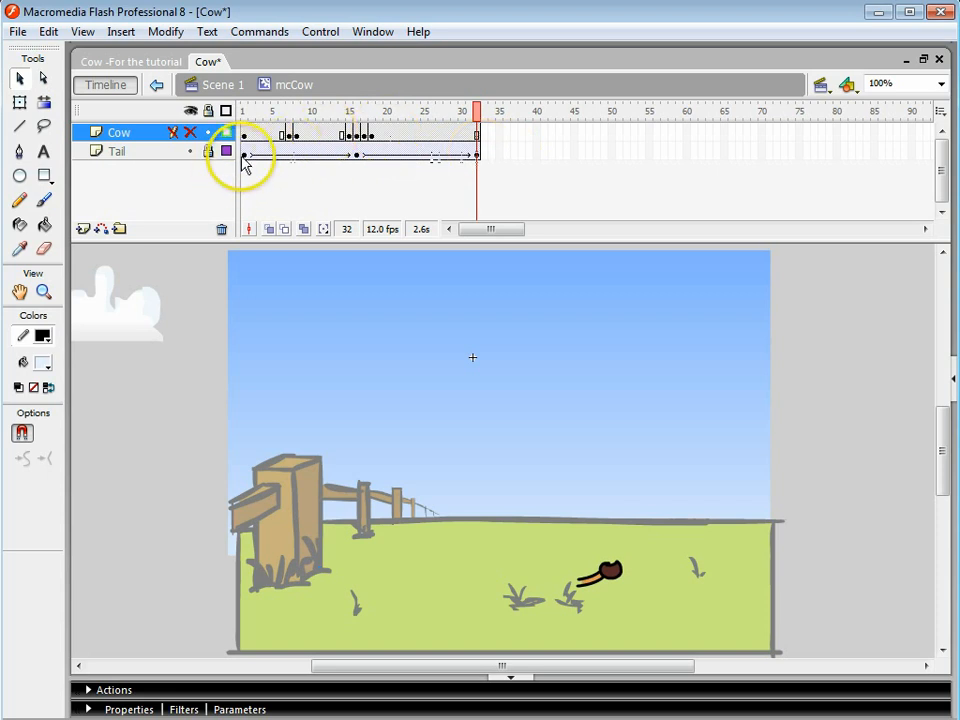
pyautogui.moveTo(474, 110); pyautogui.dragTo(243, 112)
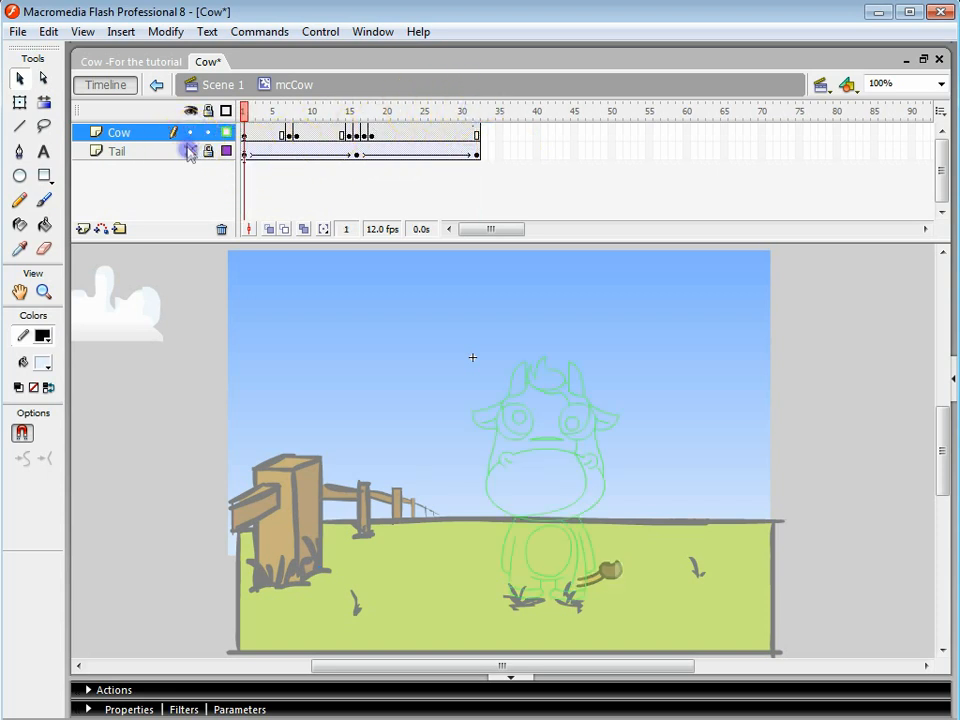
# Step: Turn off the Cow layer's outline display and scrub through frames 1 to 32 to examine the complete cow animation
pyautogui.click(226, 132)
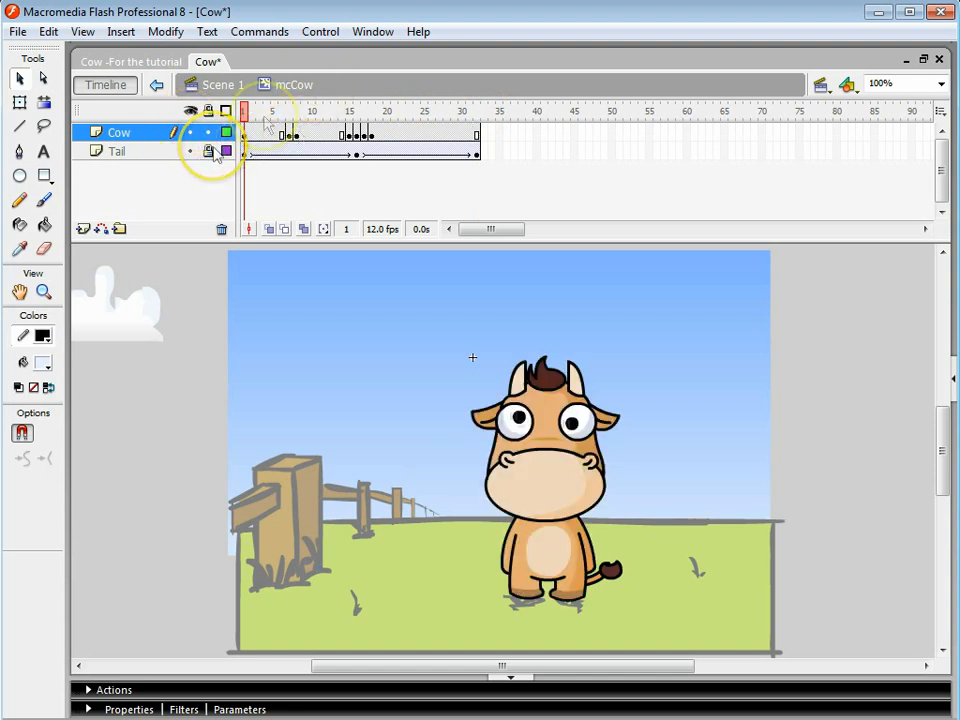
pyautogui.moveTo(244, 109); pyautogui.dragTo(477, 134)
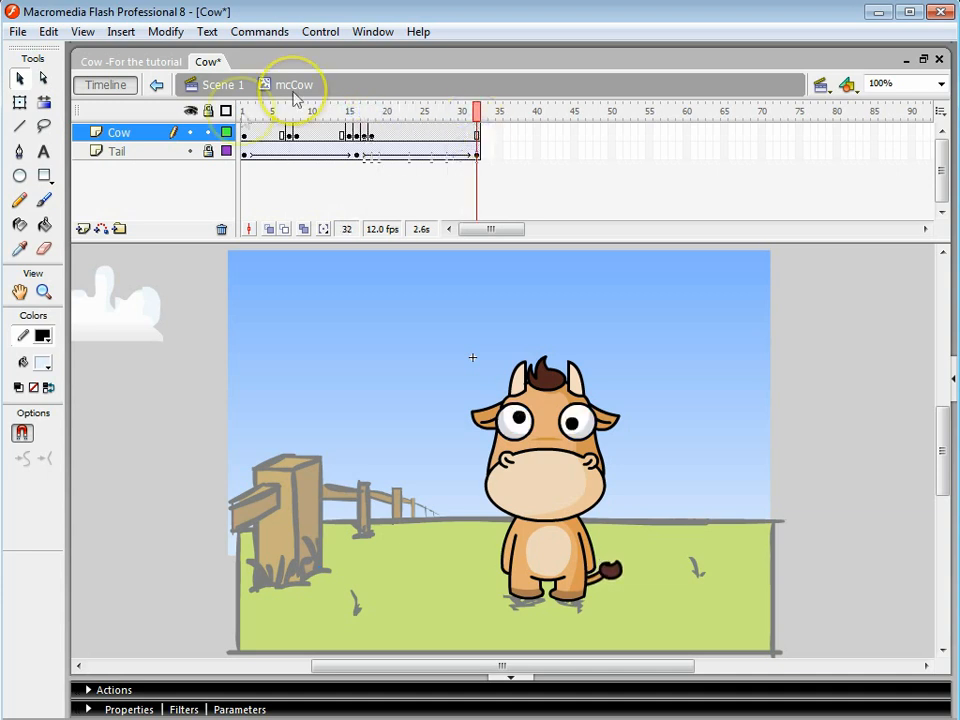
pyautogui.moveTo(477, 111); pyautogui.dragTo(470, 111)
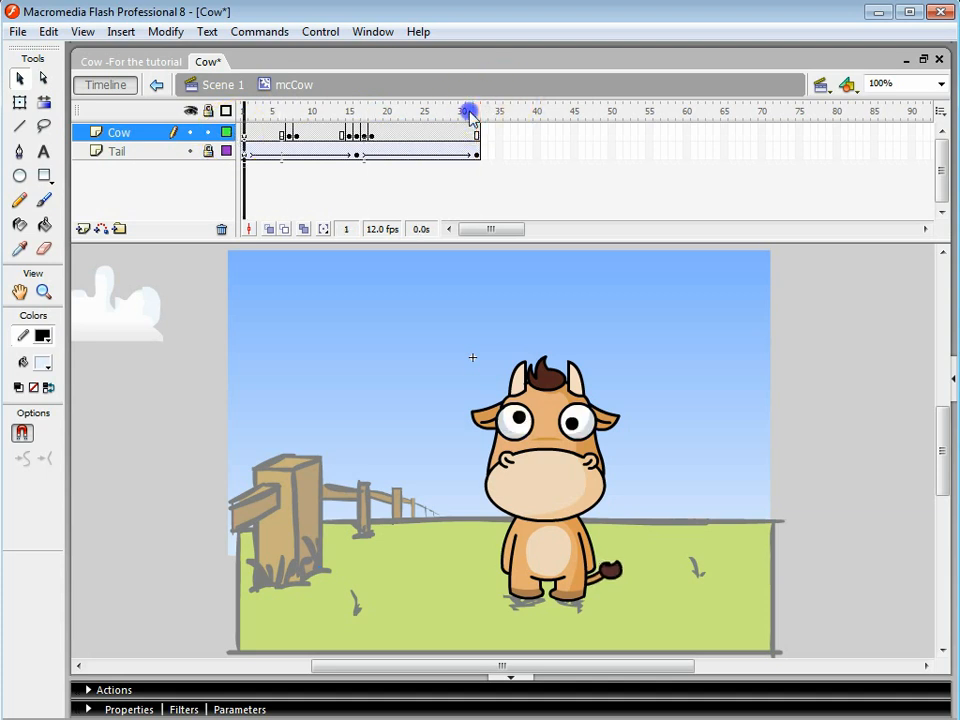
# Step: Compare the main timeline of Scene 1 with the timeline inside the cow movie clip, ending back in Scene 1
pyautogui.click(220, 85)
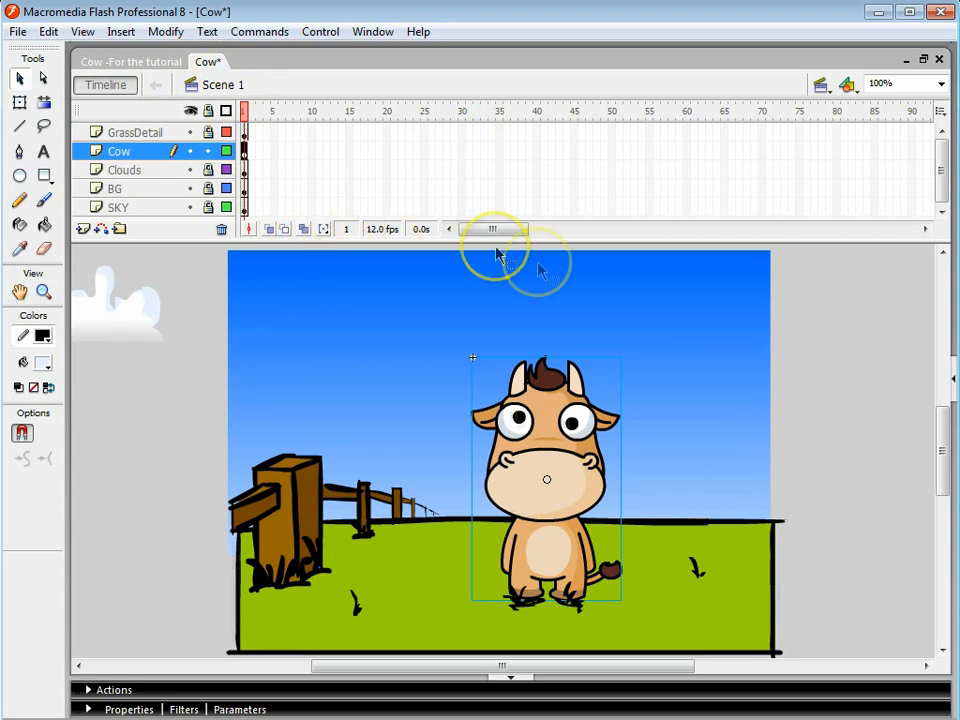
pyautogui.moveTo(505, 229); pyautogui.dragTo(823, 237)
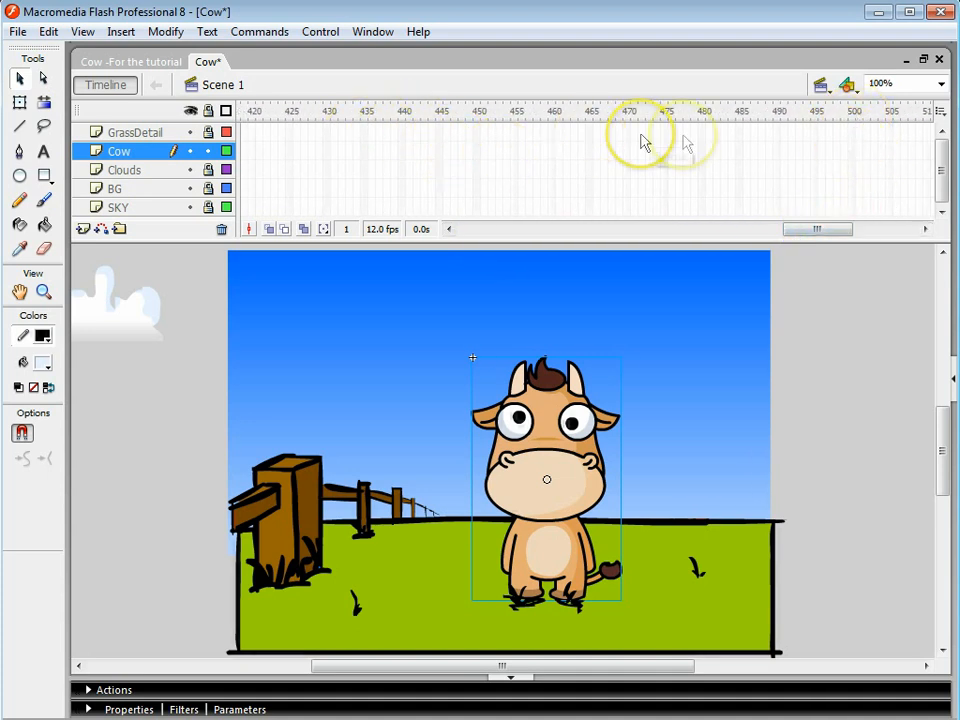
pyautogui.moveTo(821, 236); pyautogui.dragTo(478, 231)
pyautogui.doubleClick(574, 421)
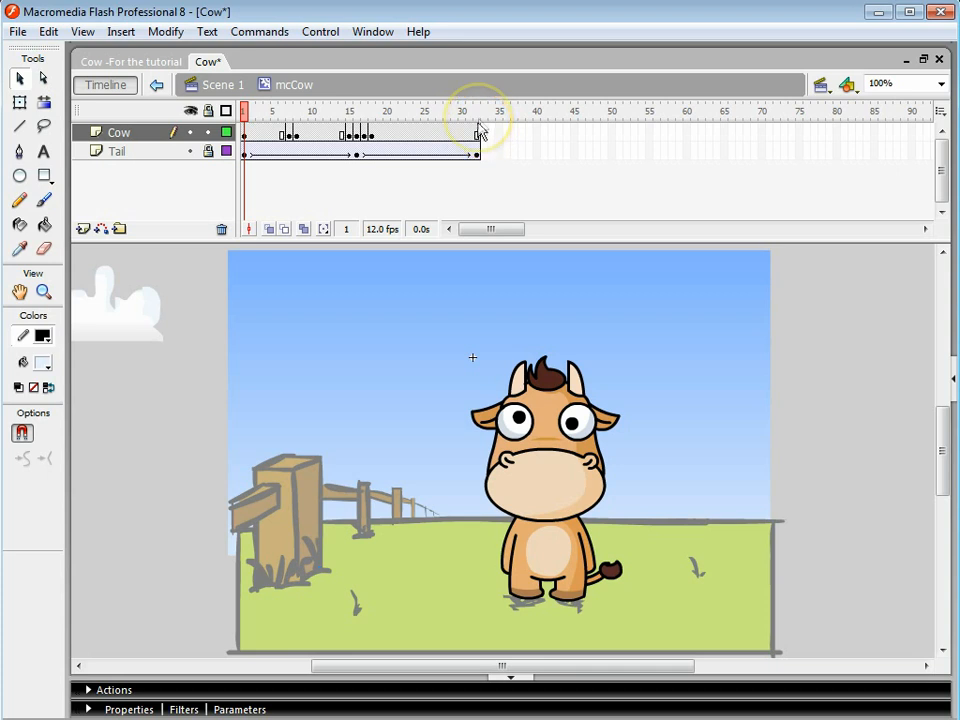
pyautogui.click(222, 84)
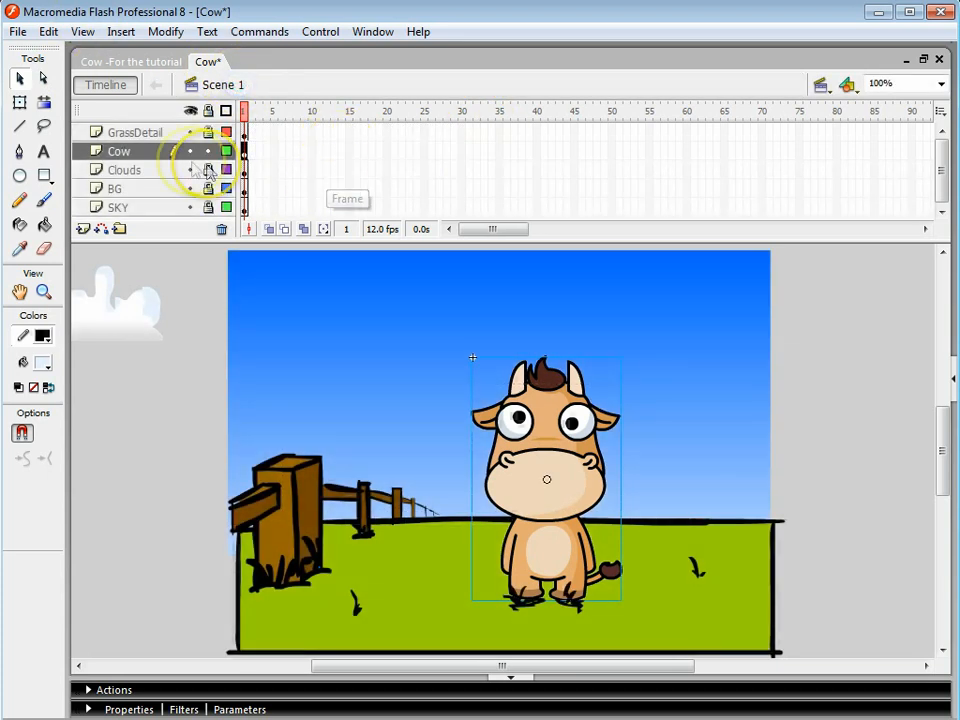
# Step: Lock the Cow layer and close the Cow document, saving its changes
pyautogui.click(198, 153)
pyautogui.click(207, 151)
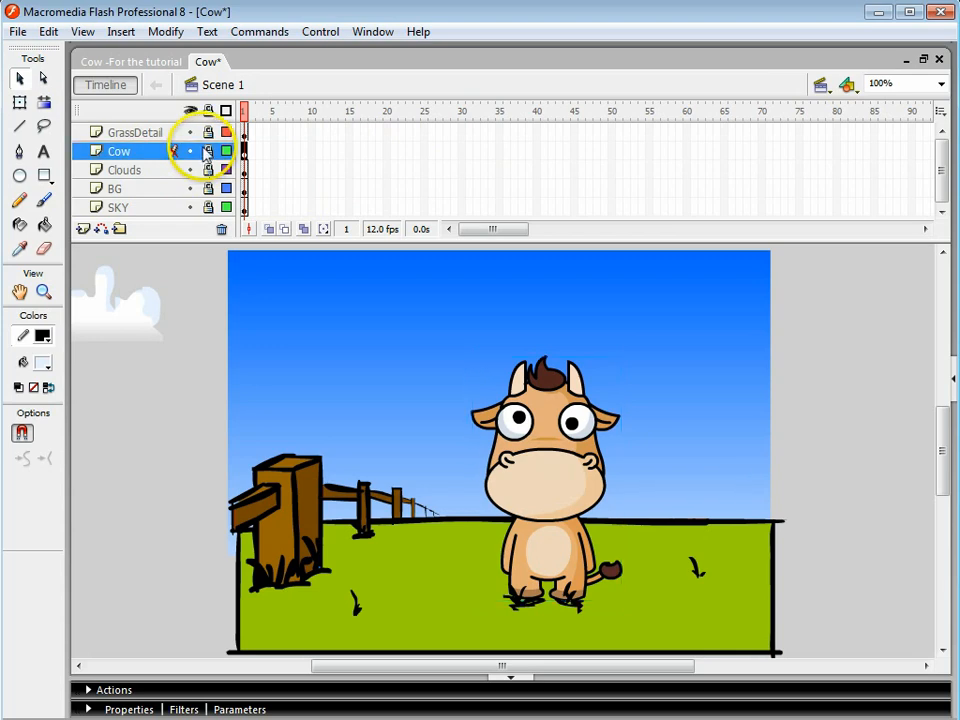
pyautogui.click(938, 60)
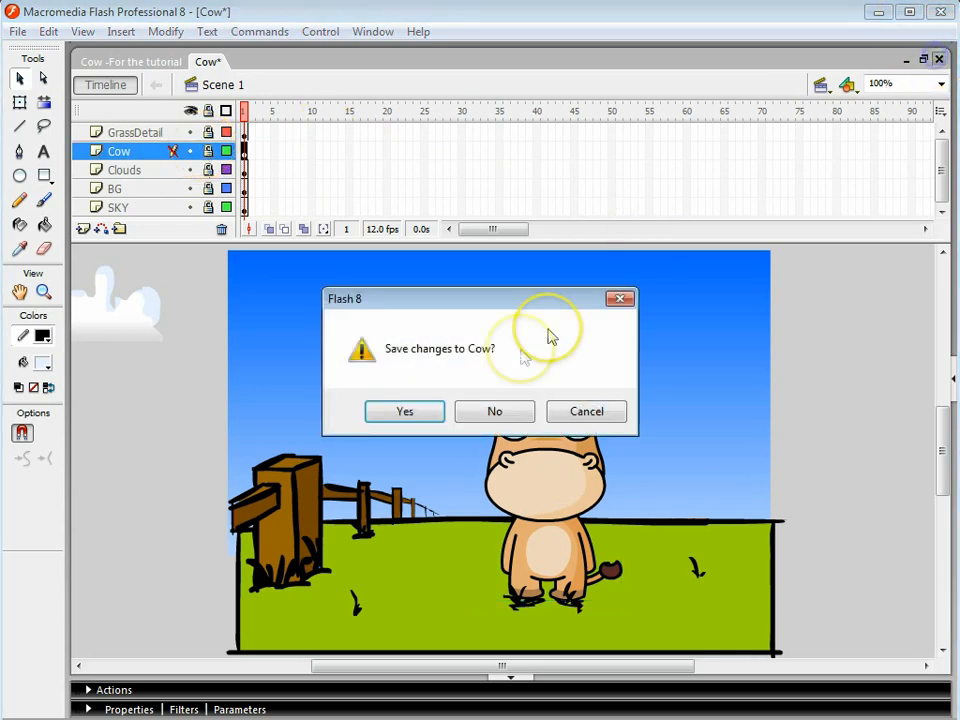
pyautogui.click(431, 407)
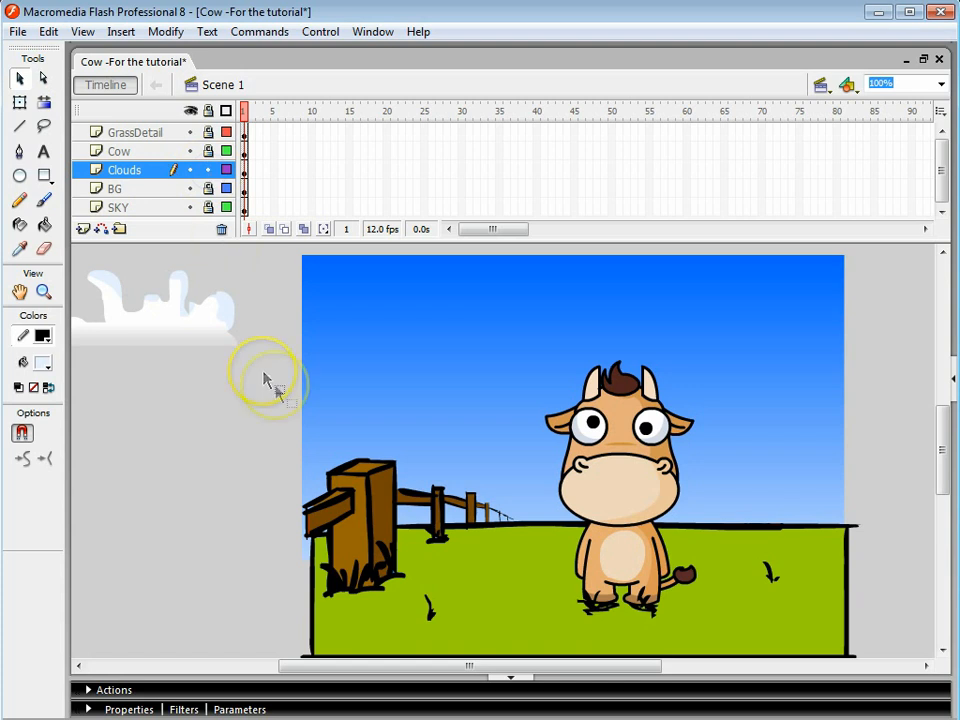
# Step: Convert the selected cloud drawing to a movie clip symbol named mcCloud
pyautogui.moveTo(279, 393); pyautogui.dragTo(280, 394)
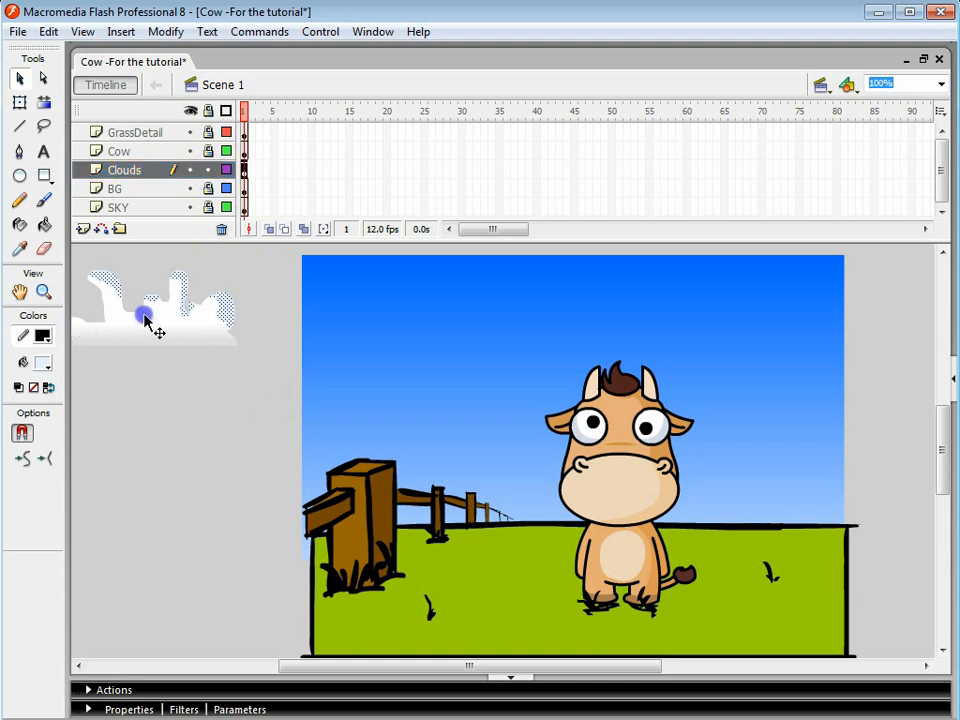
pyautogui.rightClick(145, 318)
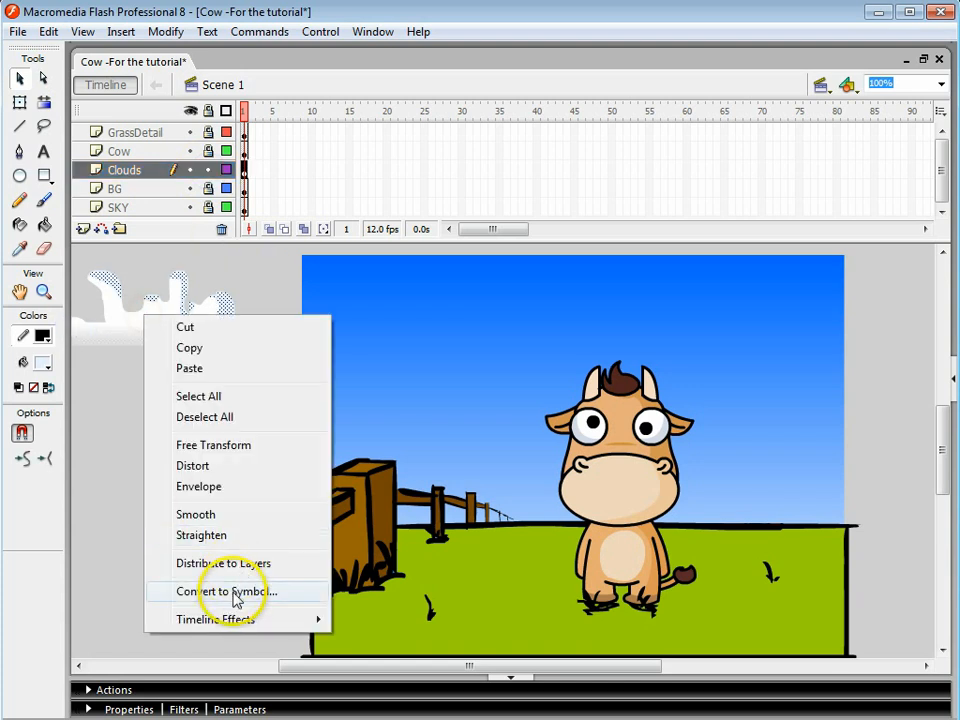
pyautogui.click(233, 591)
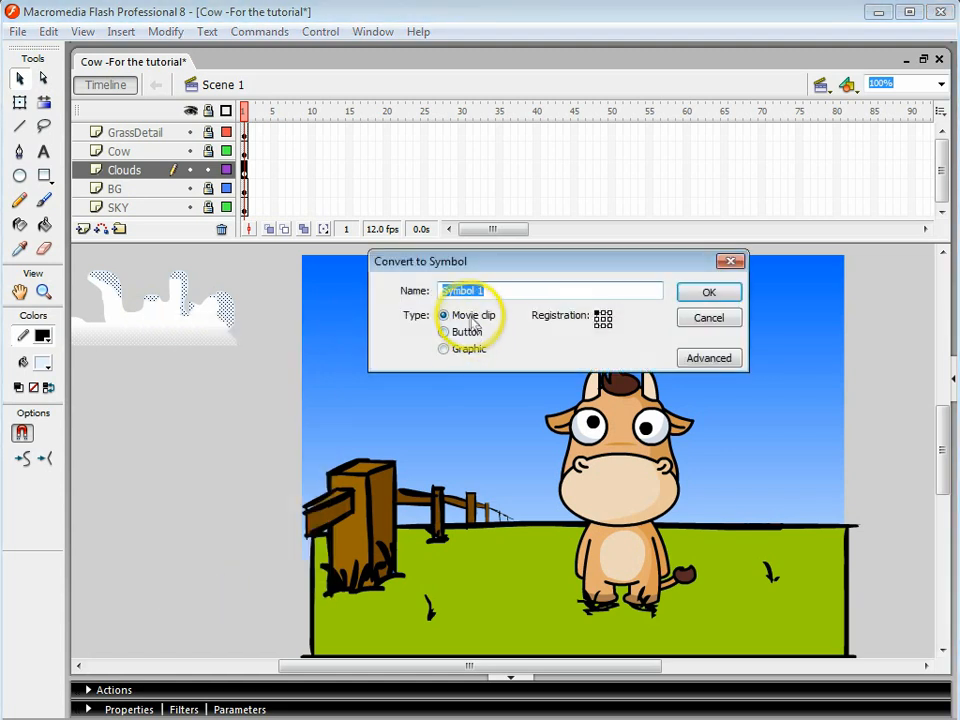
pyautogui.click(468, 315)
pyautogui.moveTo(531, 289); pyautogui.dragTo(385, 285)
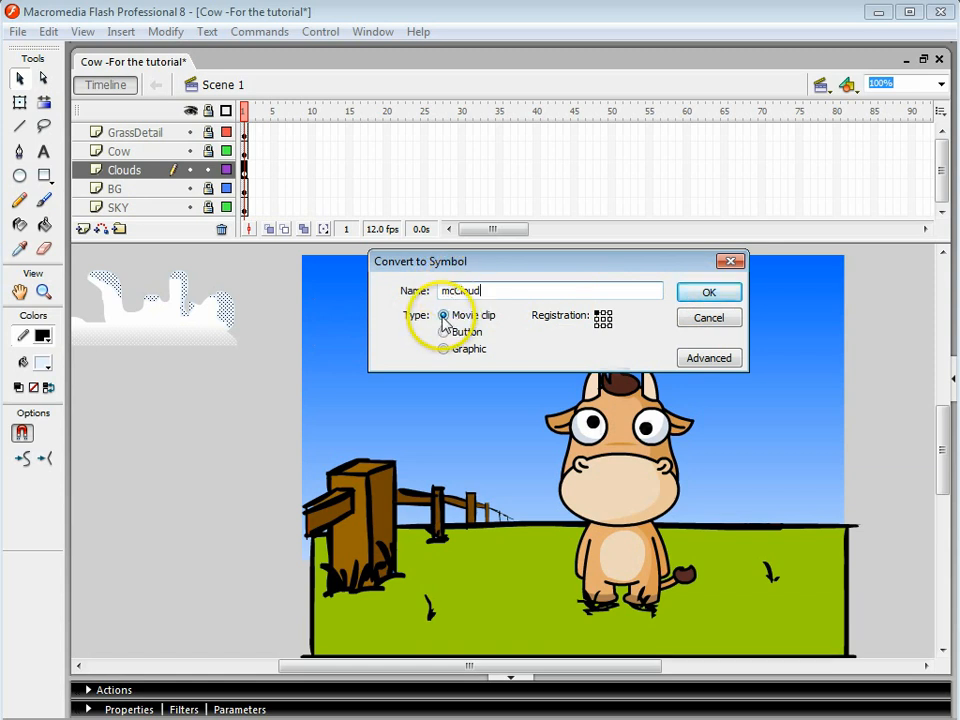
pyautogui.click(709, 293)
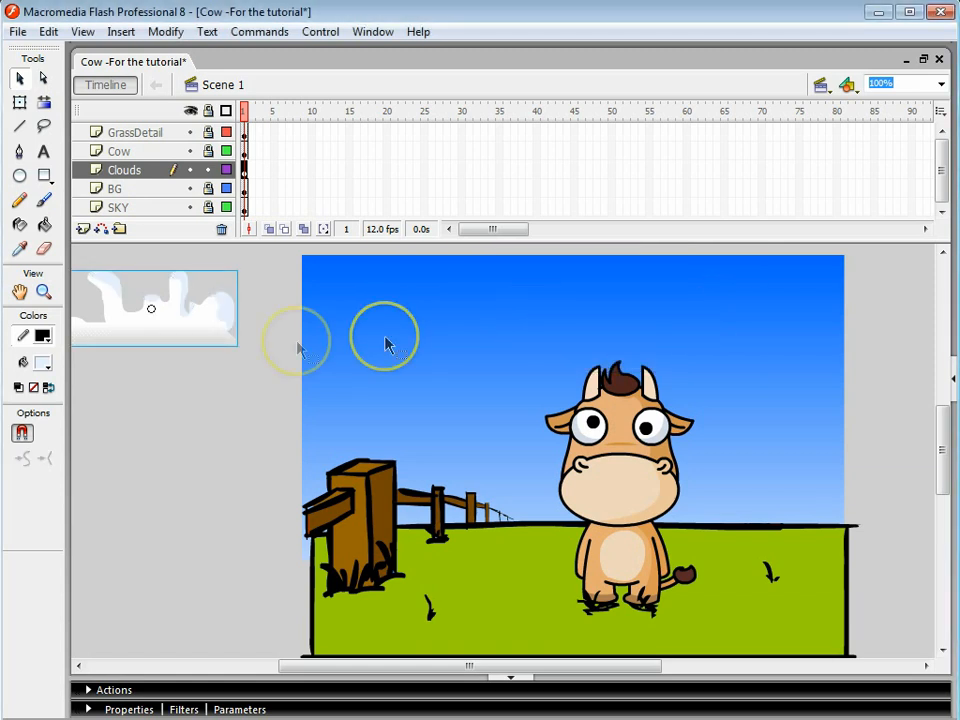
# Step: Open the mcCloud movie clip for editing and rename its layer cloud
pyautogui.doubleClick(196, 342)
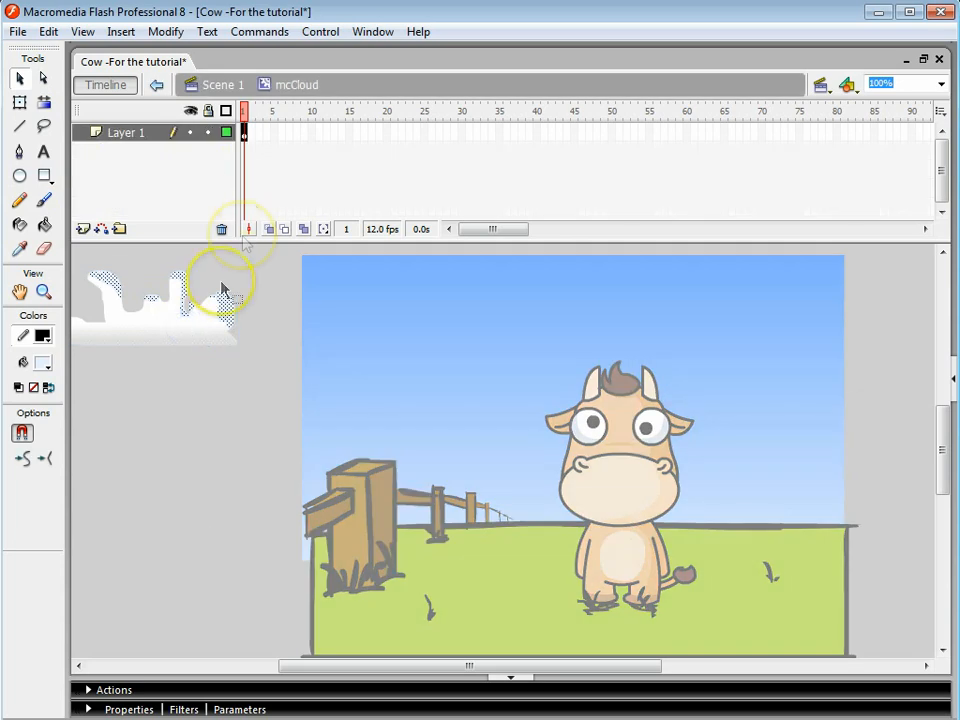
pyautogui.scroll(-2, 223, 287)
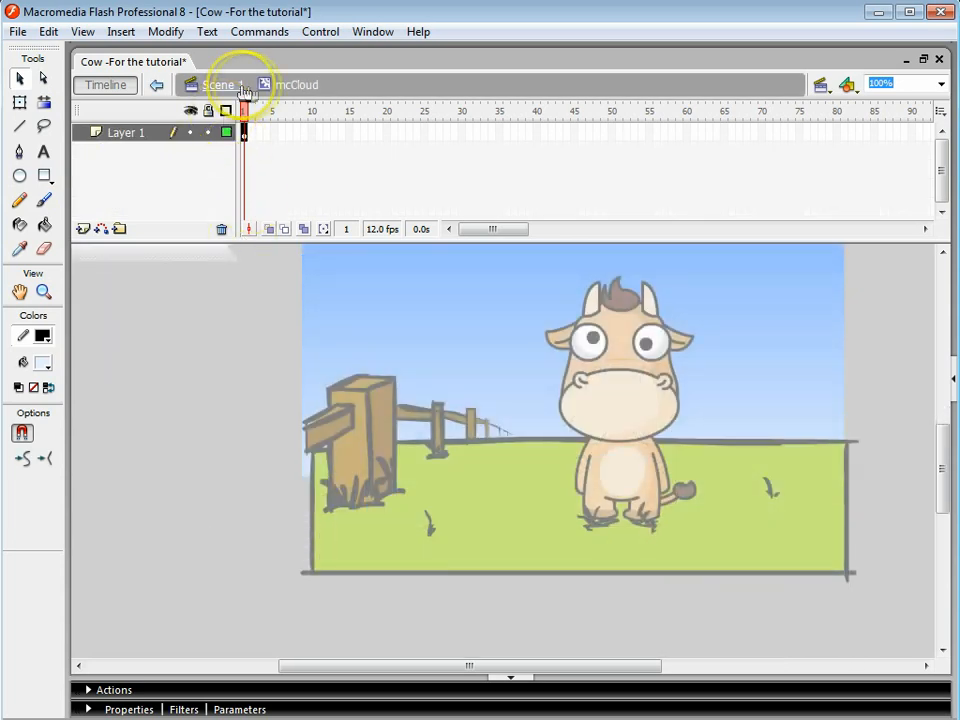
pyautogui.doubleClick(157, 134)
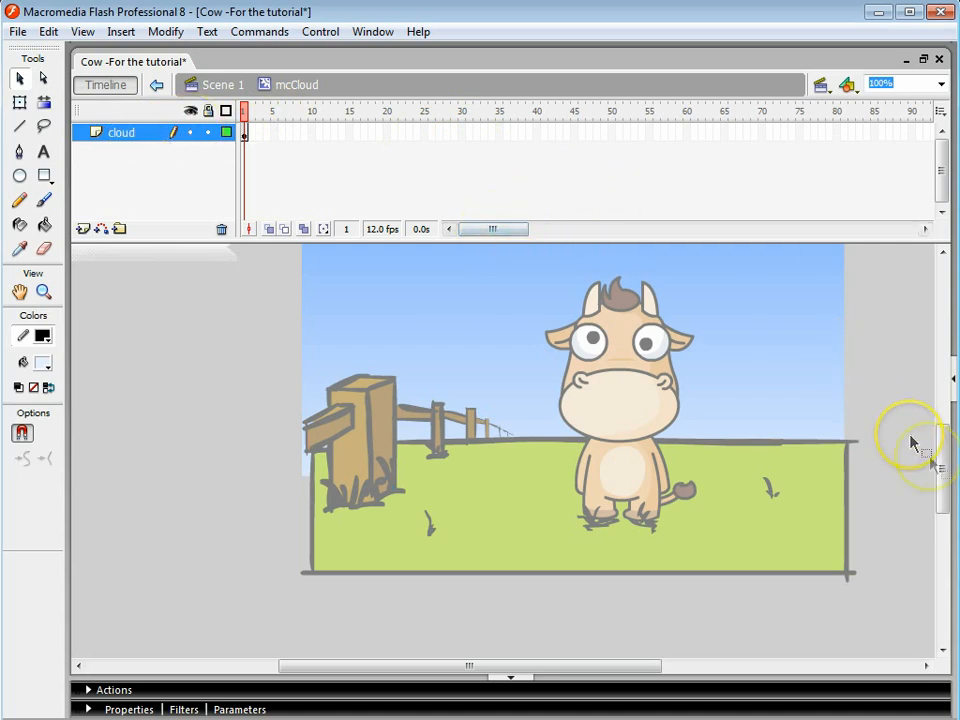
# Step: Extend the cloud layer to frame 80 and create a motion tween across its frames
pyautogui.moveTo(940, 462); pyautogui.dragTo(939, 429)
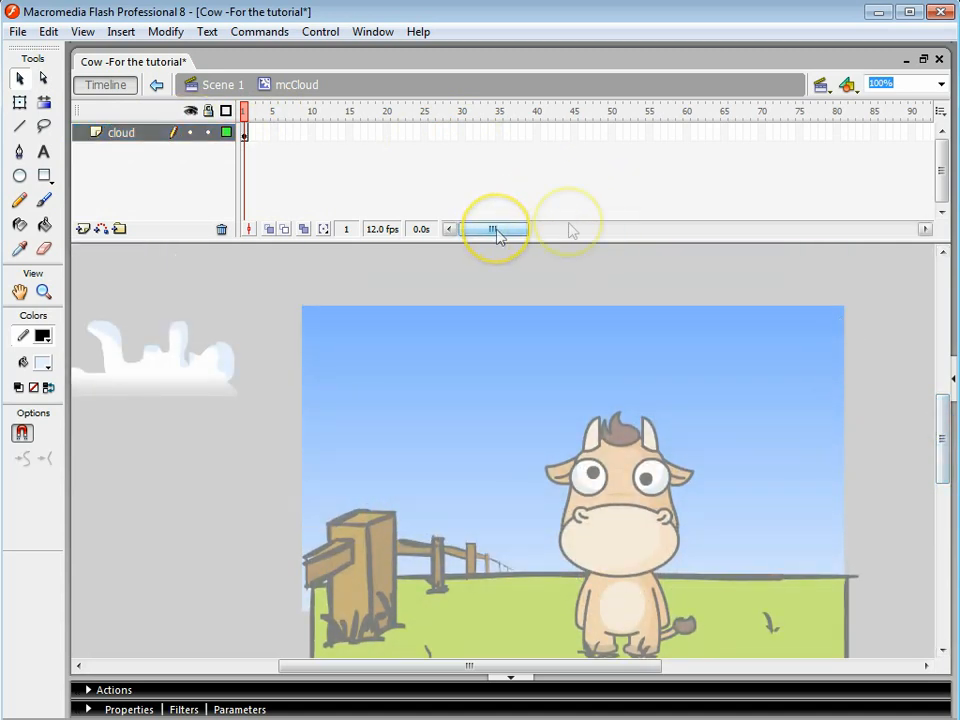
pyautogui.click(838, 133)
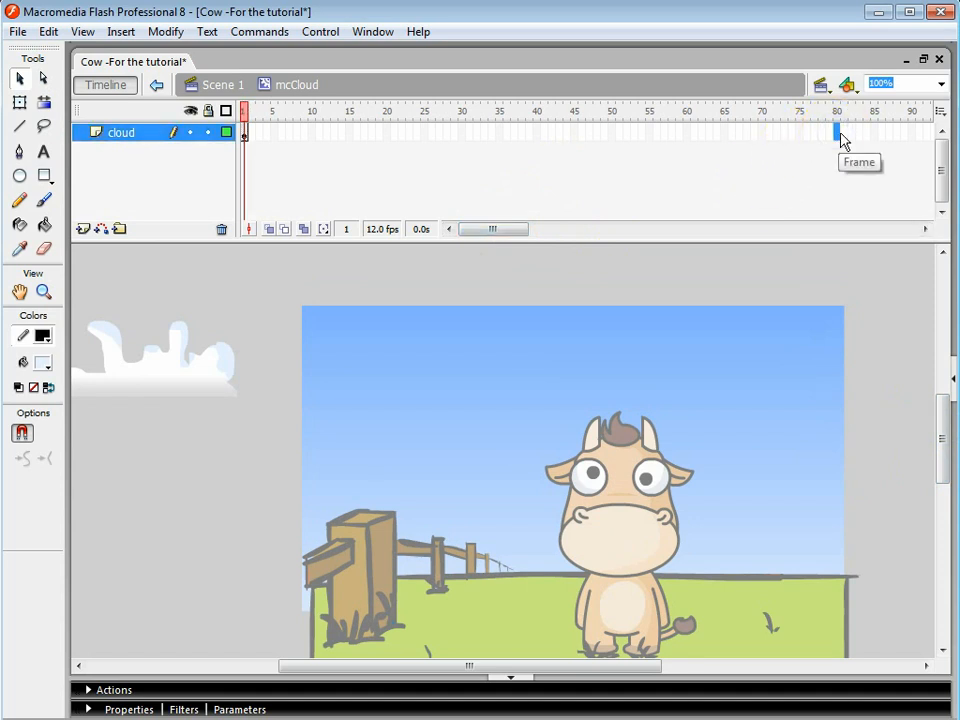
pyautogui.press('F5')
pyautogui.rightClick(581, 134)
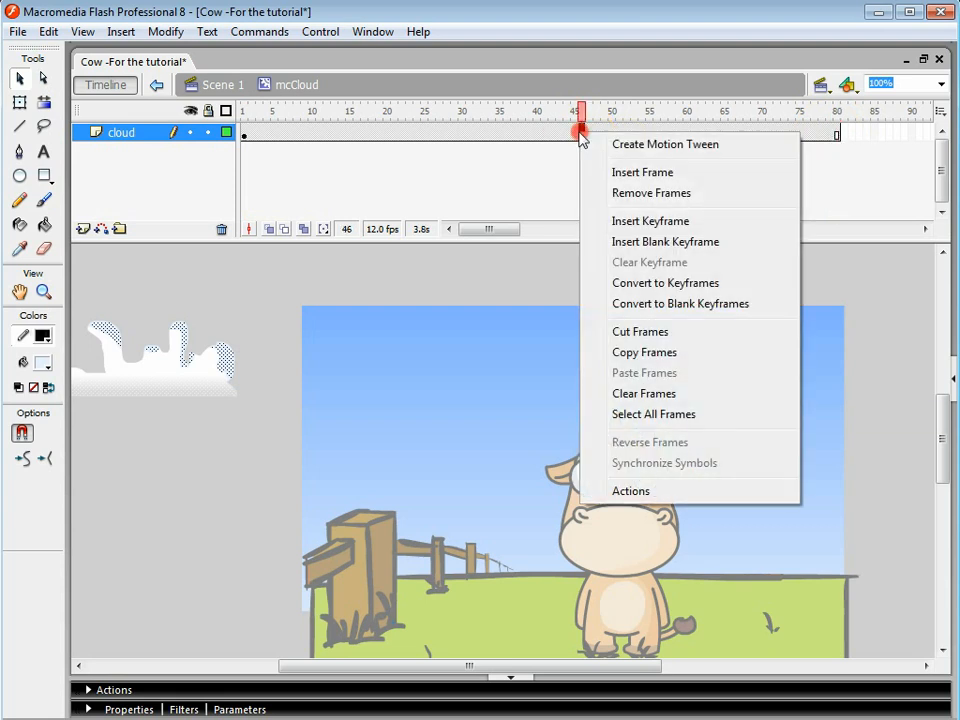
pyautogui.click(632, 148)
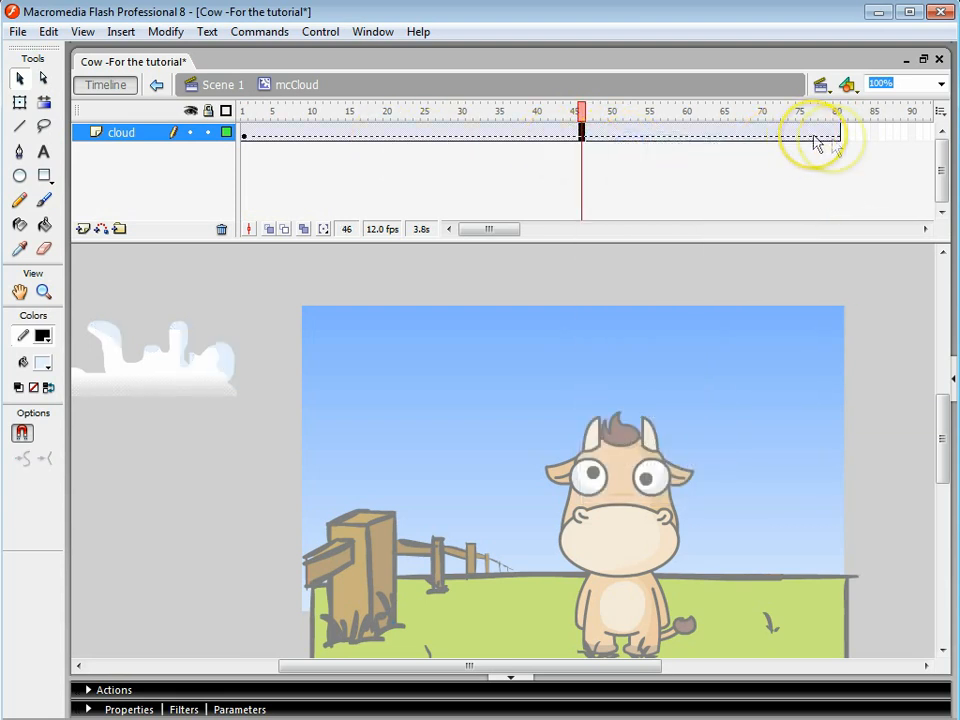
# Step: Insert a keyframe at frame 80 and move the cloud horizontally across the sky until it lies beyond the stage's right edge
pyautogui.click(837, 133)
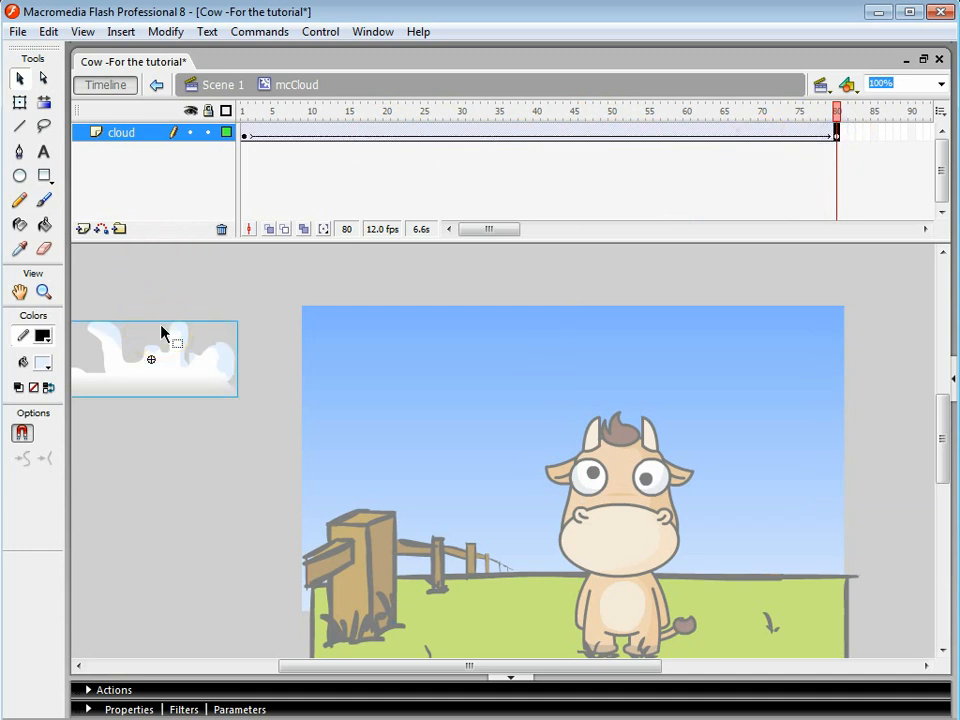
pyautogui.hotkey('shift', 'Right')
pyautogui.hotkey('shift', 'Right')
pyautogui.hotkey('shift', 'Right')
pyautogui.hotkey('shift', 'Right')
pyautogui.hotkey('shift', 'Right')
pyautogui.hotkey('shift', 'Right')
pyautogui.hotkey('shift', 'Right')
pyautogui.hotkey('shift', 'Right')
pyautogui.hotkey('shift', 'Right')
pyautogui.hotkey('shift', 'Right')
pyautogui.hotkey('shift', 'Right')
pyautogui.hotkey('shift', 'Right')
pyautogui.hotkey('shift', 'Right')
pyautogui.hotkey('shift', 'Right')
pyautogui.hotkey('shift', 'Right')
pyautogui.hotkey('shift', 'Right')
pyautogui.hotkey('shift', 'Right')
pyautogui.hotkey('shift', 'Right')
pyautogui.hotkey('shift', 'Right')
pyautogui.hotkey('shift', 'Right')
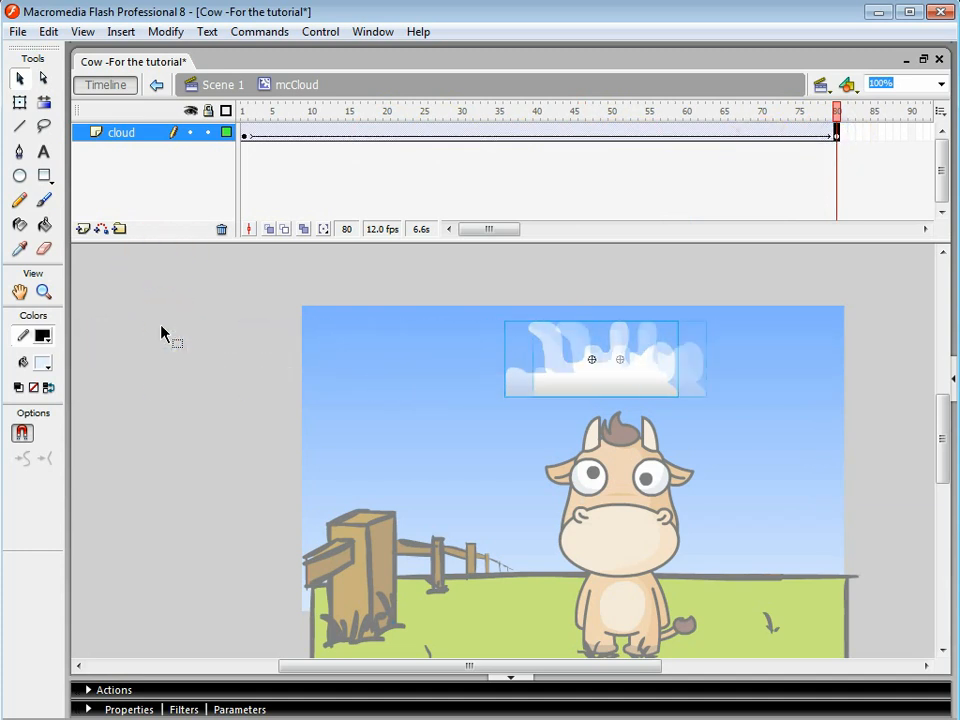
pyautogui.hotkey('shift', 'Right')
pyautogui.hotkey('shift', 'Right')
pyautogui.hotkey('shift', 'Right')
pyautogui.hotkey('shift', 'Right')
pyautogui.hotkey('shift', 'Right')
pyautogui.hotkey('shift', 'Right')
pyautogui.hotkey('shift', 'Right')
pyautogui.hotkey('shift', 'Right')
pyautogui.hotkey('shift', 'Right')
pyautogui.hotkey('shift', 'Right')
pyautogui.hotkey('shift', 'Right')
pyautogui.hotkey('shift', 'Right')
pyautogui.hotkey('shift', 'Right')
pyautogui.hotkey('shift', 'Right')
pyautogui.hotkey('shift', 'Right')
pyautogui.hotkey('shift', 'Right')
pyautogui.hotkey('shift', 'Right')
pyautogui.hotkey('shift', 'Right')
pyautogui.hotkey('shift', 'Right')
pyautogui.hotkey('shift', 'Right')
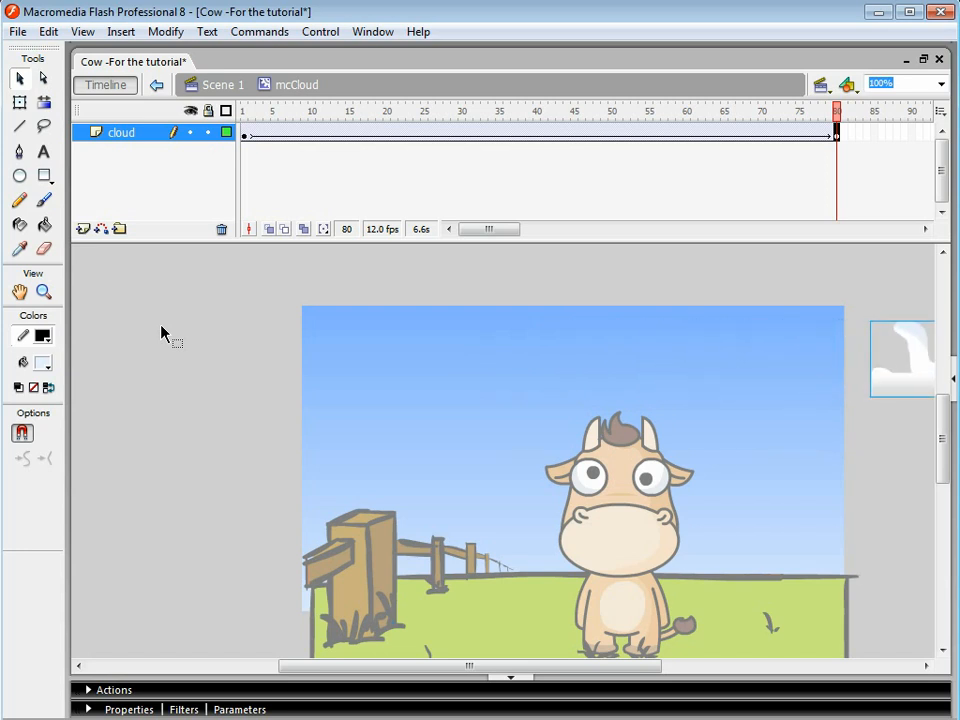
# Step: Return to Scene 1, locking the Clouds layer, and test the movie to check the cloud's motion
pyautogui.moveTo(836, 111); pyautogui.dragTo(243, 111)
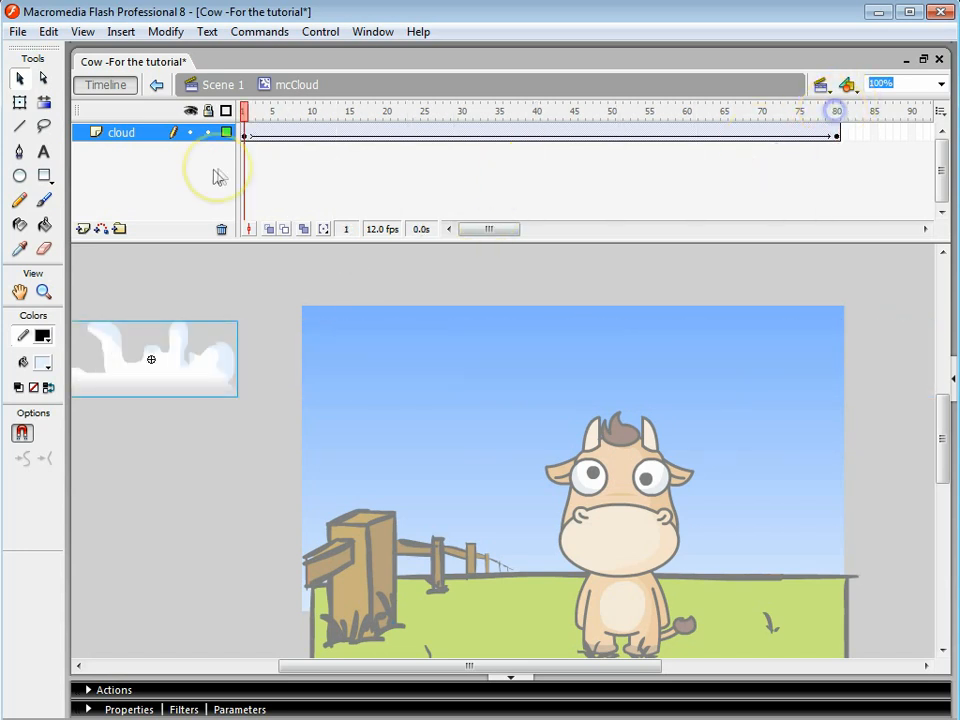
pyautogui.click(212, 87)
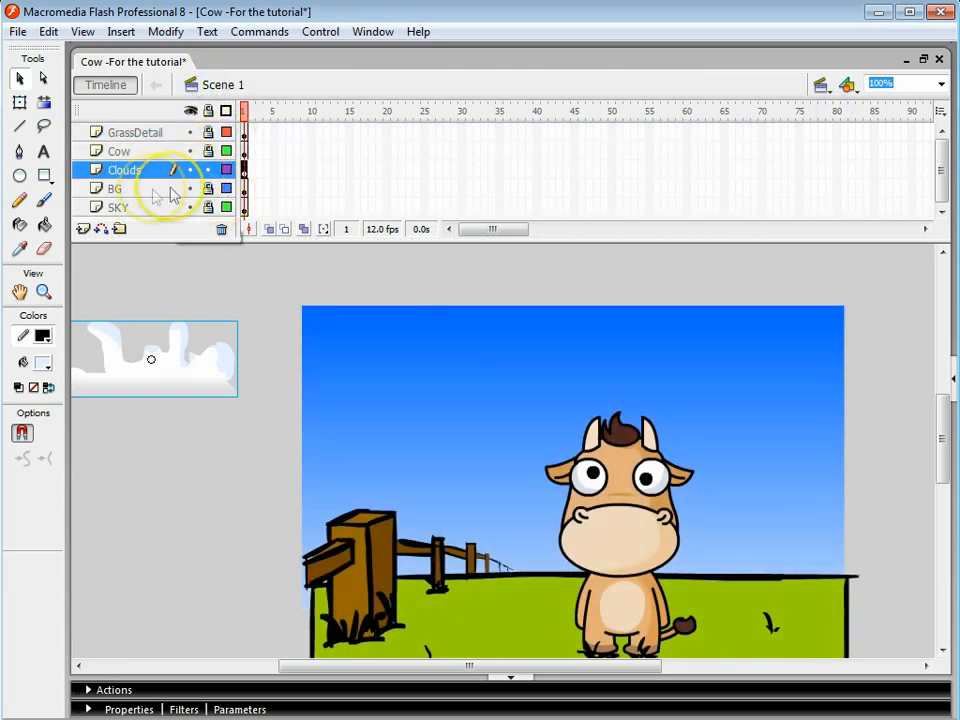
pyautogui.click(208, 170)
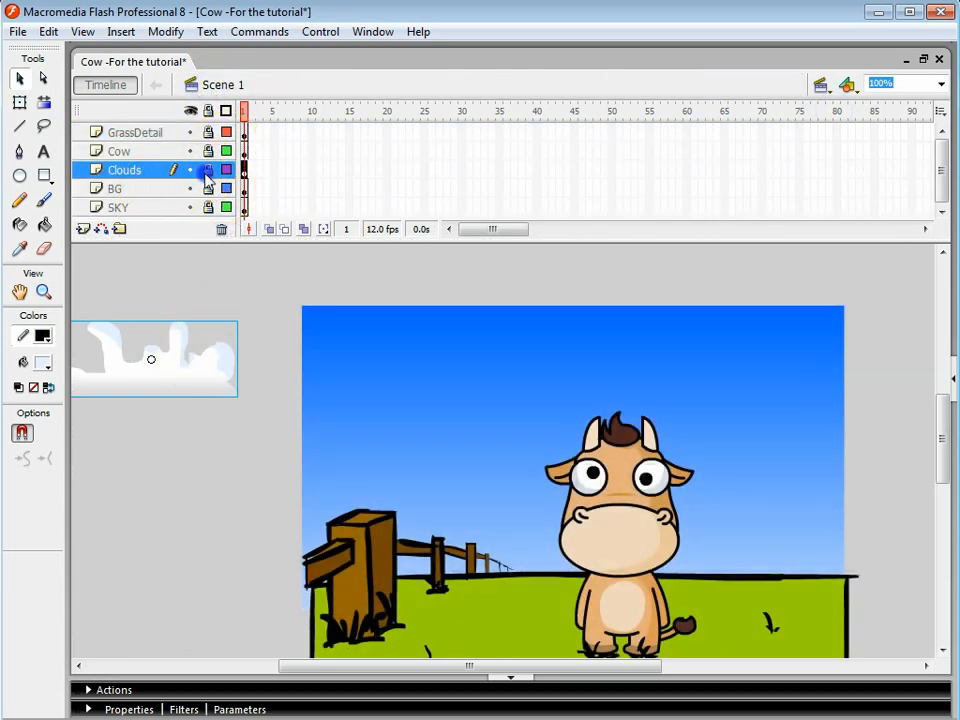
pyautogui.hotkey('ctrl', 'Return')
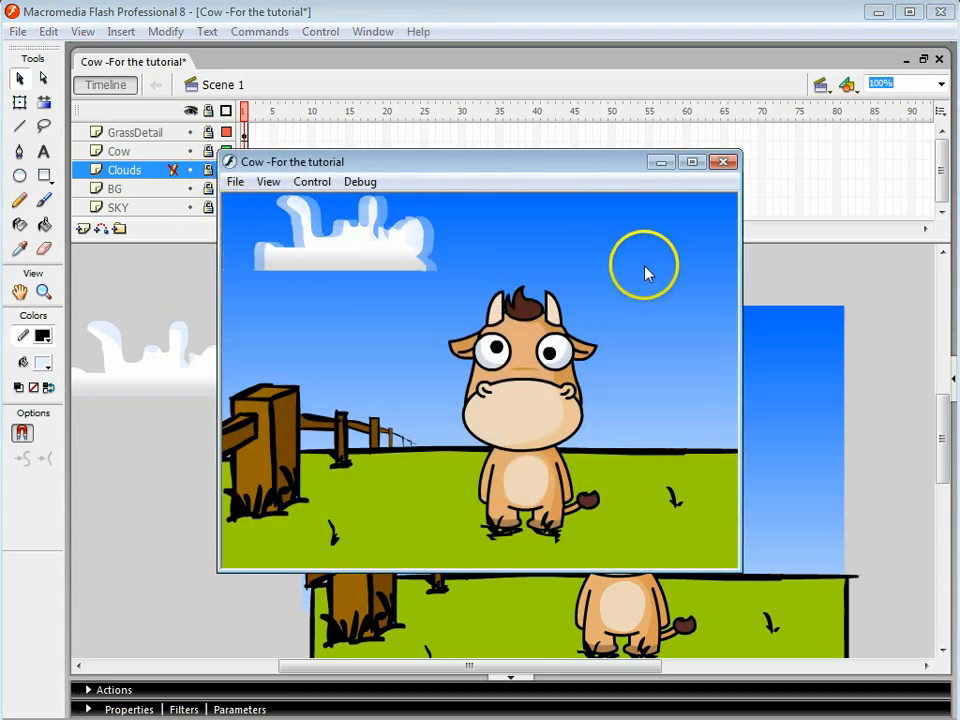
pyautogui.click(723, 161)
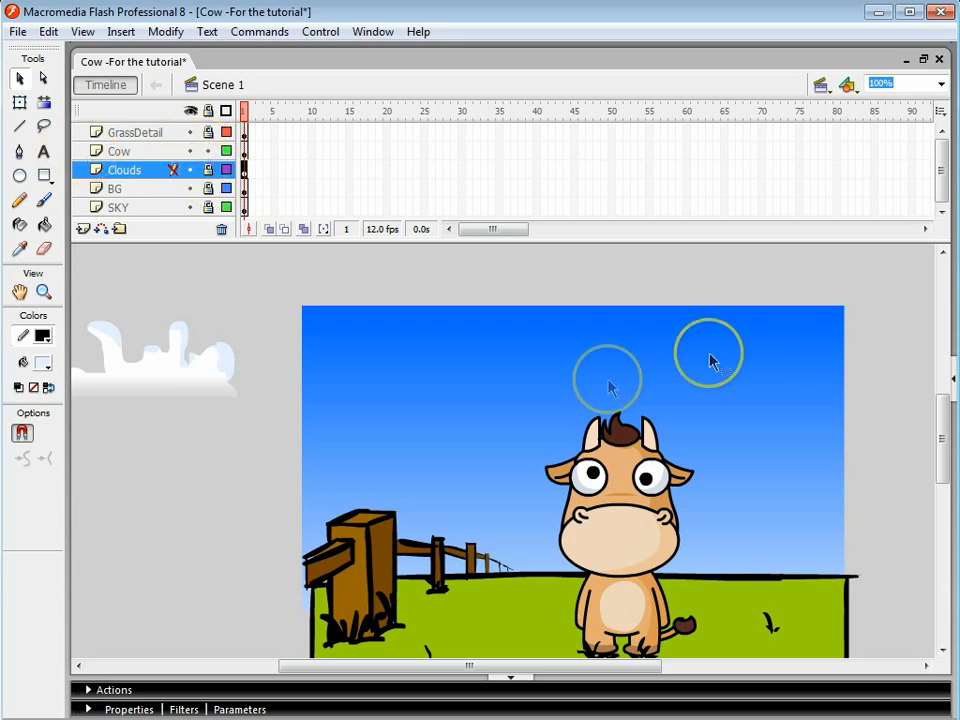
# Step: Select the whole cow drawing on the unlocked Cow layer and convert it to a movie clip named mcCow
pyautogui.moveTo(941, 425)
pyautogui.mouseDown()
pyautogui.moveTo(941, 445)
pyautogui.moveTo(941, 437)
pyautogui.mouseUp()
pyautogui.moveTo(476, 289); pyautogui.dragTo(737, 650)
pyautogui.rightClick(627, 474)
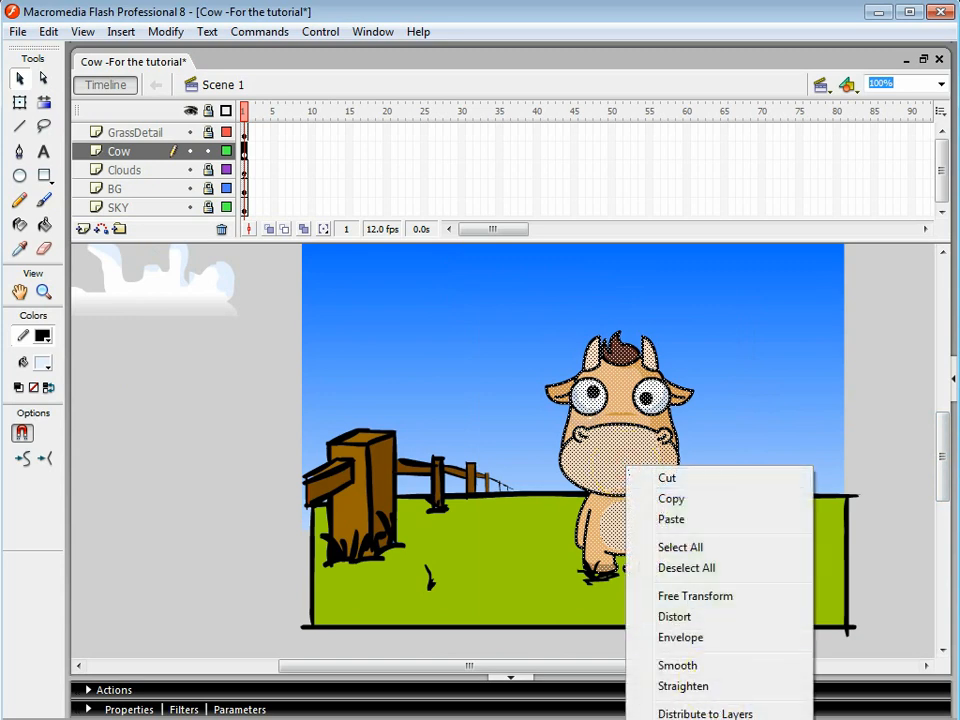
pyautogui.press('F8')
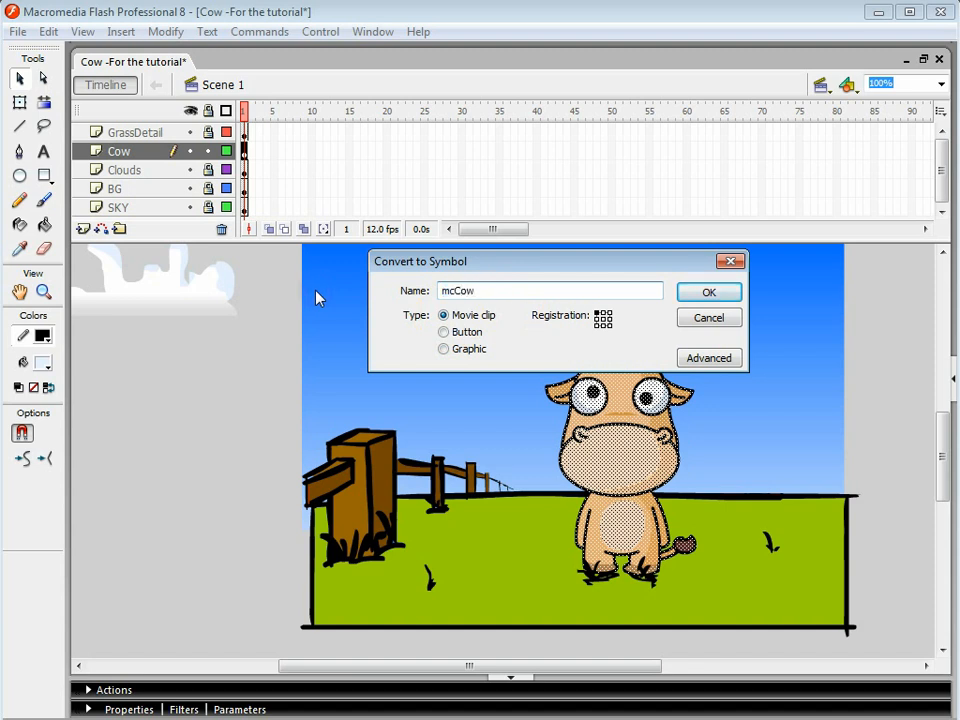
pyautogui.press('Return')
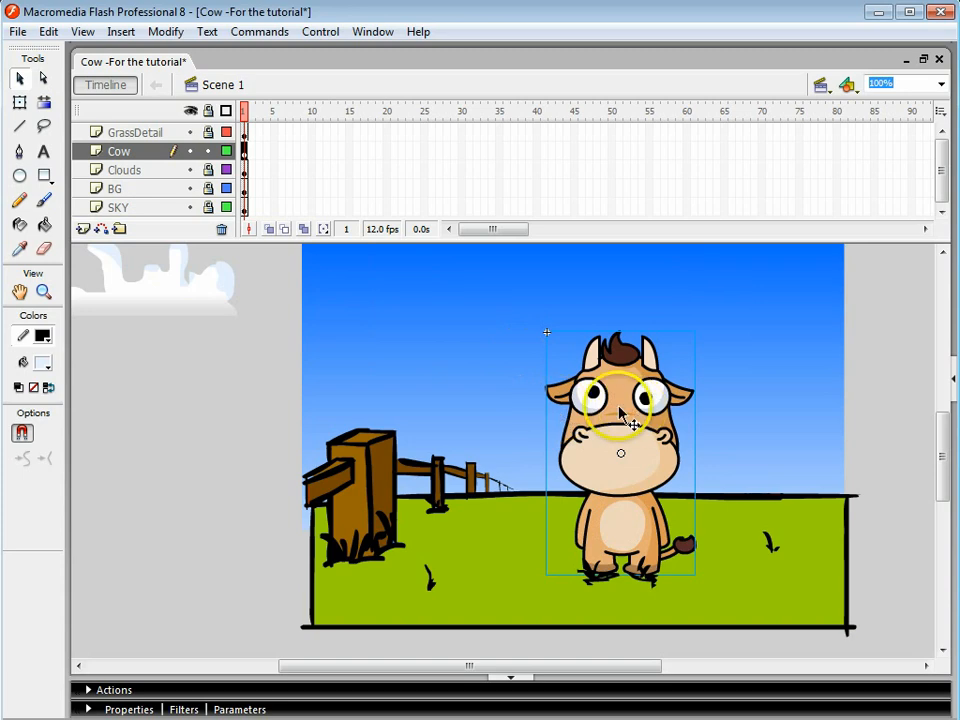
# Step: Inside mcCow, add a layer named Tail above the drawing and rename the original layer Cow
pyautogui.doubleClick(619, 452)
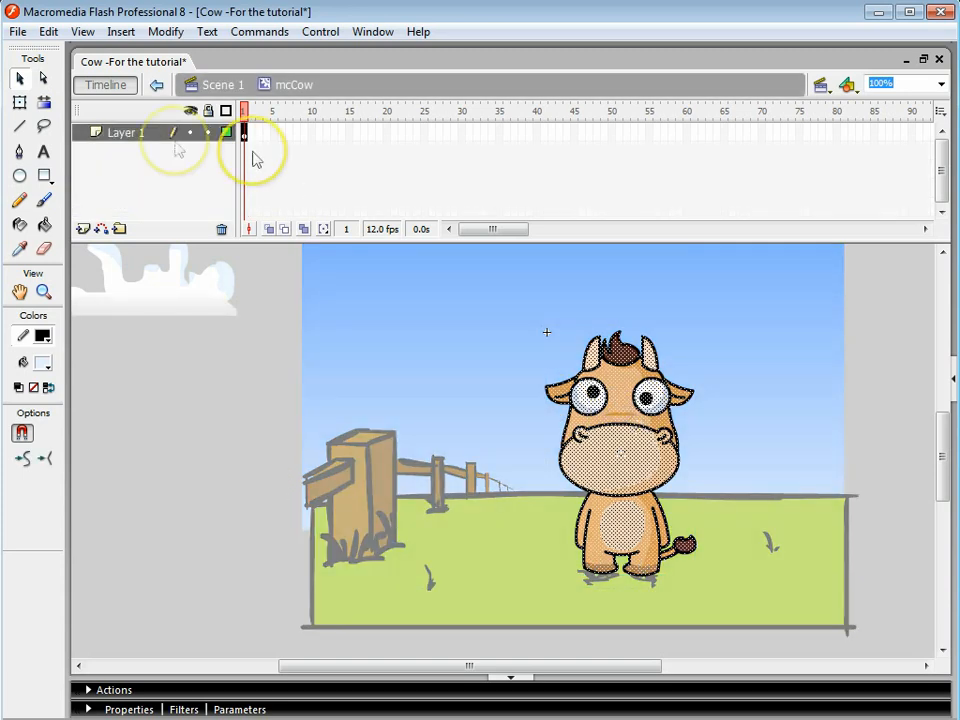
pyautogui.click(83, 229)
pyautogui.click(140, 140)
pyautogui.doubleClick(134, 137)
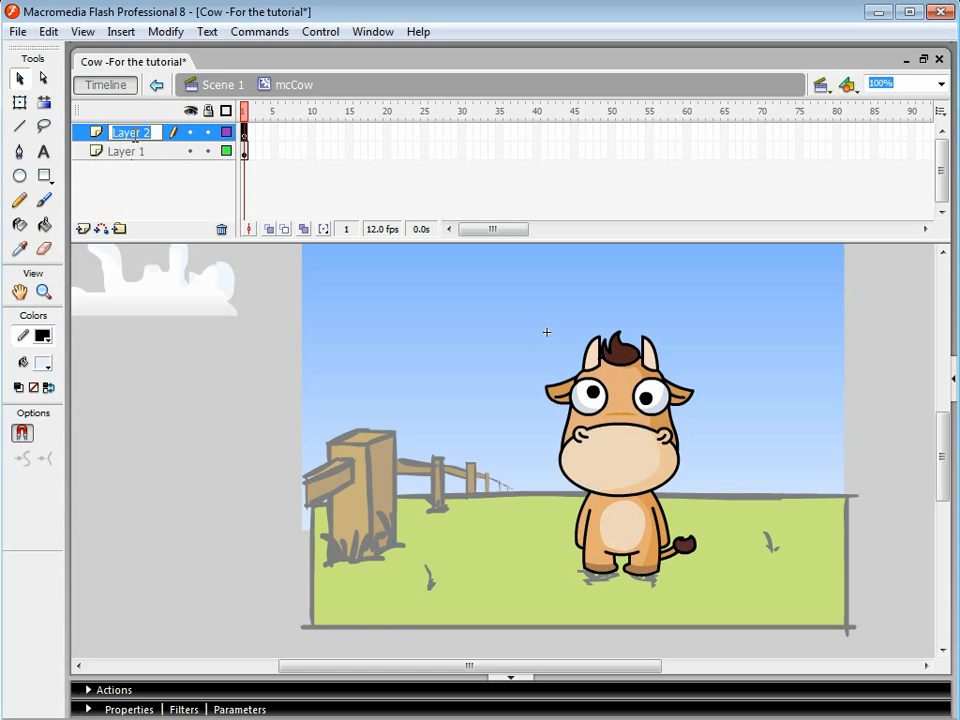
pyautogui.doubleClick(129, 152)
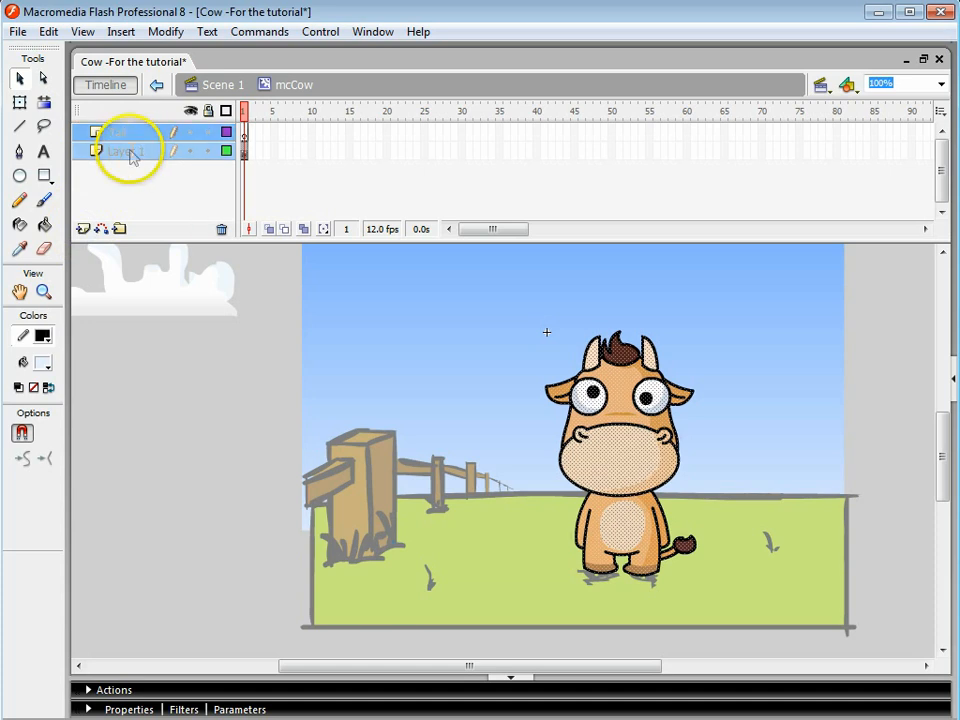
pyautogui.write('c')
pyautogui.press('Return')
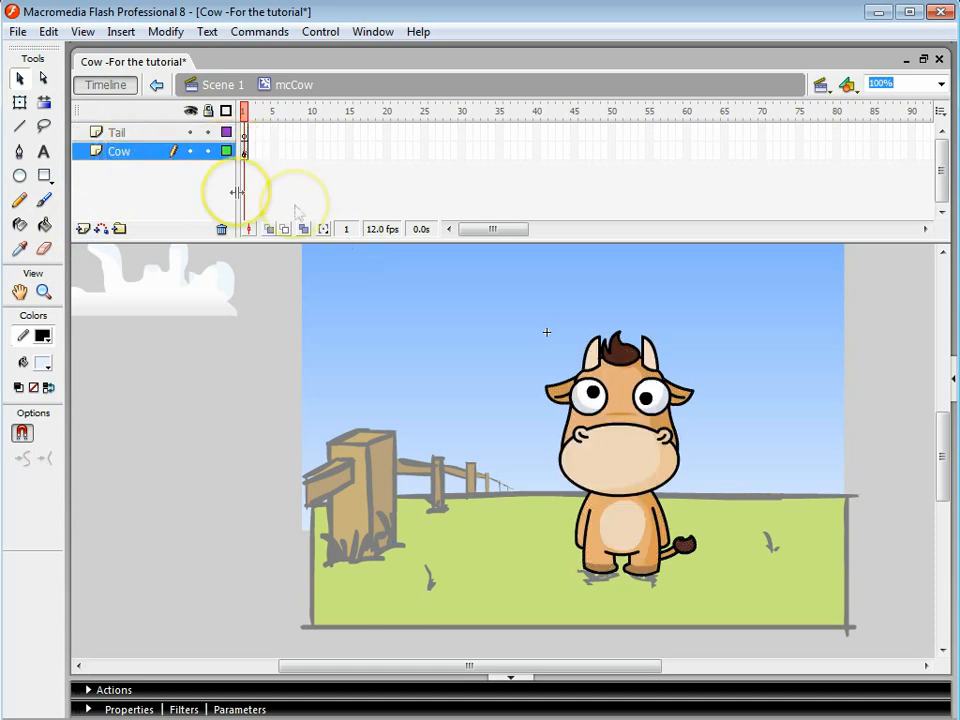
# Step: Select all outline segments and fills of the cow's tail at 400% zoom and cut them from the Cow layer
pyautogui.click(672, 567)
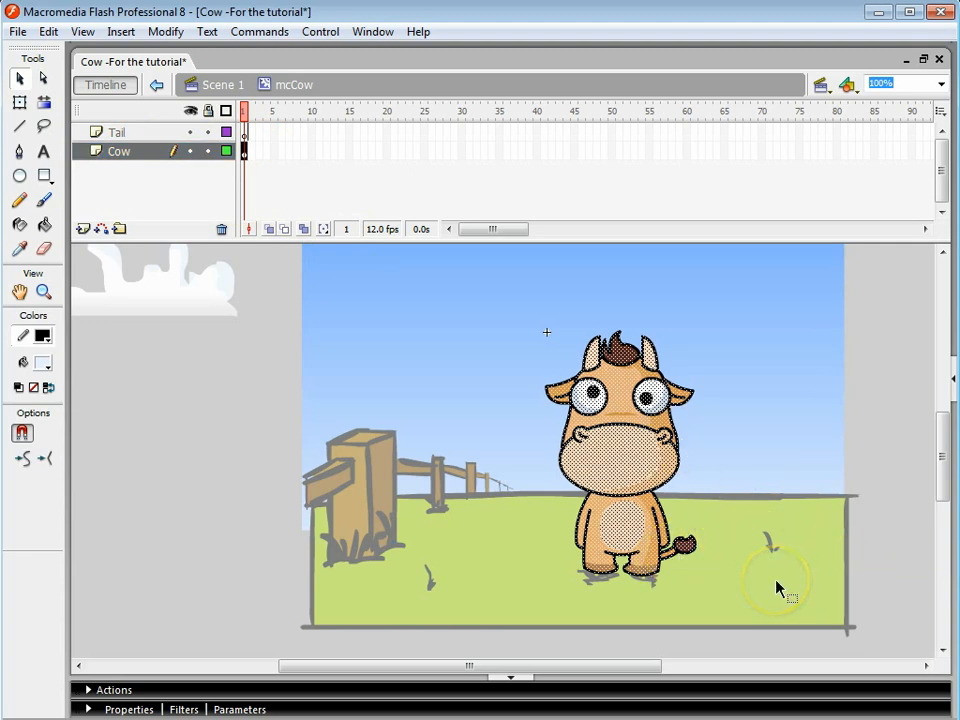
pyautogui.hotkey('ctrl', '=')
pyautogui.hotkey('ctrl', '=')
pyautogui.moveTo(943, 450); pyautogui.dragTo(944, 480)
pyautogui.click(791, 557)
pyautogui.click(695, 428)
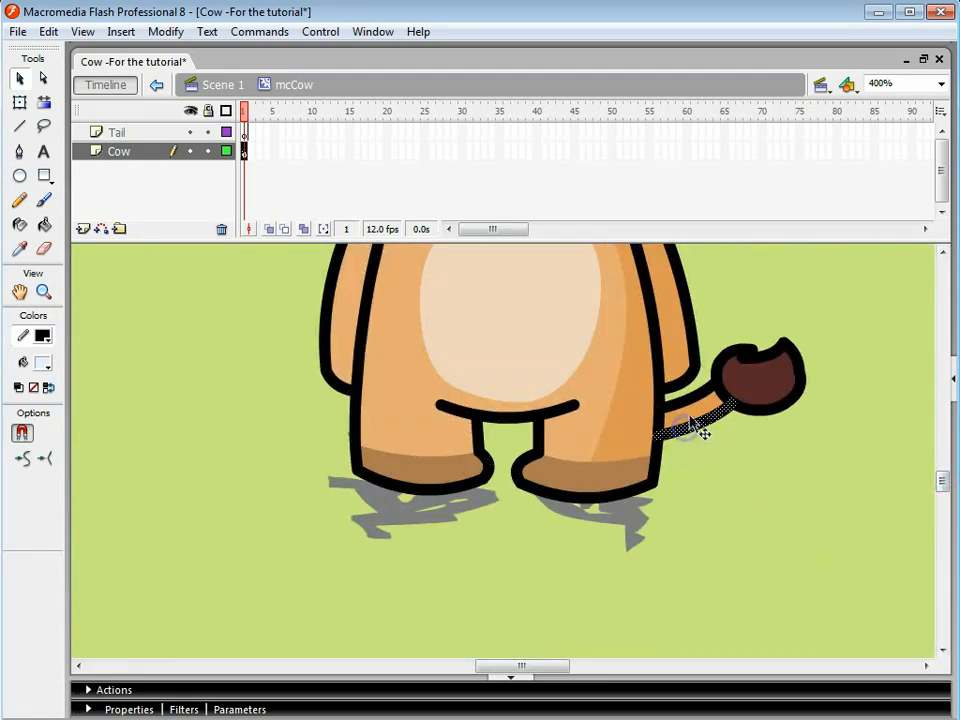
pyautogui.keyDown('shift'); pyautogui.click(709, 391); pyautogui.keyUp('shift')
pyautogui.keyDown('shift'); pyautogui.click(721, 376); pyautogui.keyUp('shift')
pyautogui.keyDown('shift'); pyautogui.click(736, 403); pyautogui.keyUp('shift')
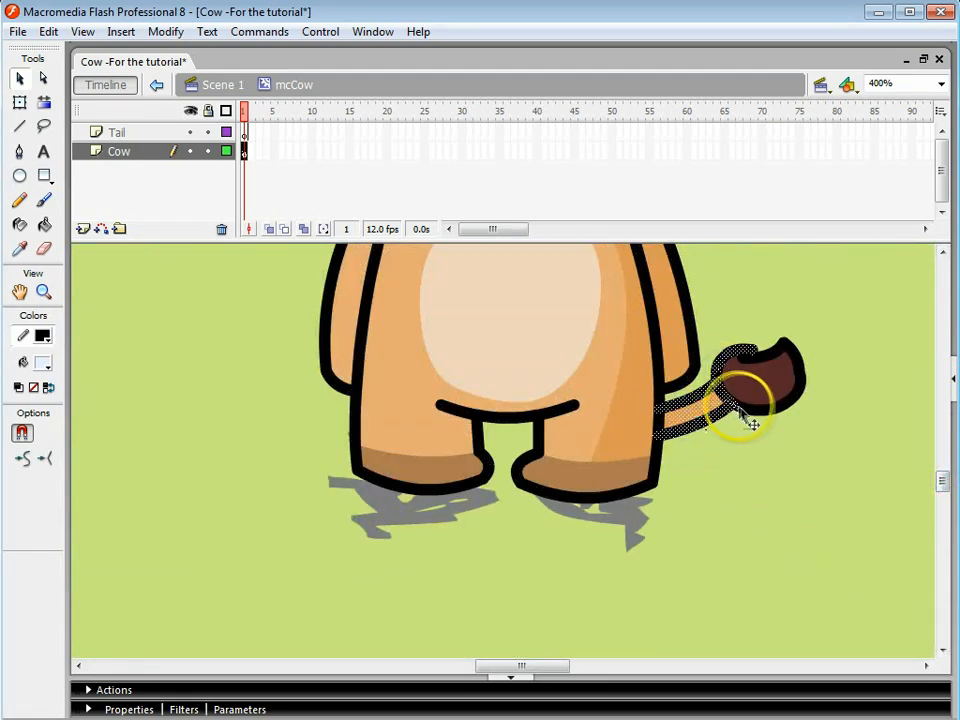
pyautogui.keyDown('shift'); pyautogui.click(800, 366); pyautogui.keyUp('shift')
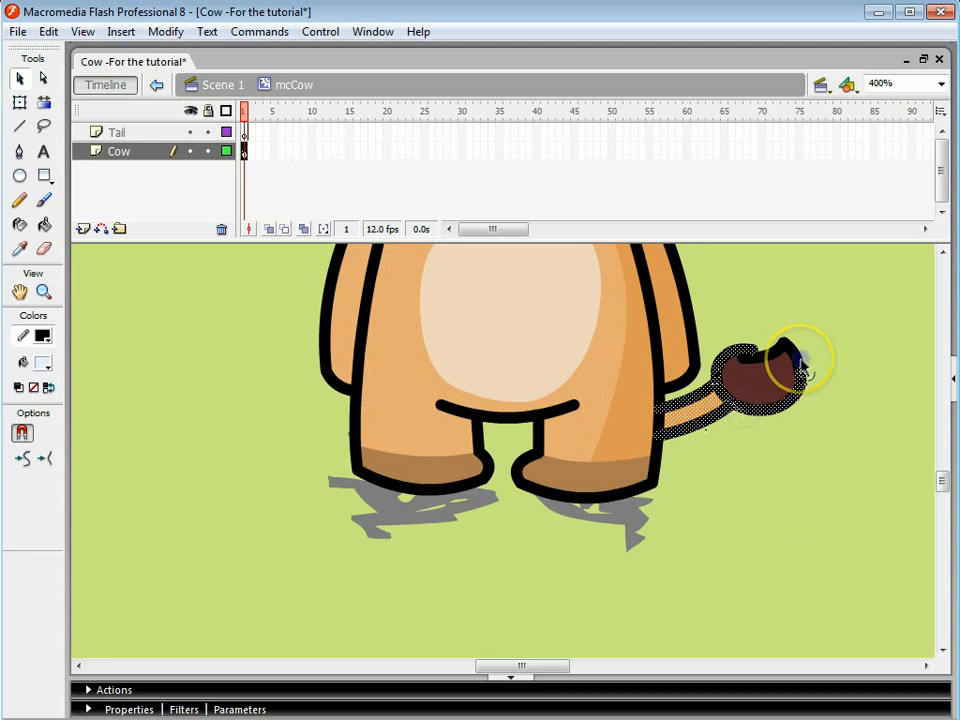
pyautogui.keyDown('shift'); pyautogui.click(743, 360); pyautogui.keyUp('shift')
pyautogui.keyDown('shift'); pyautogui.click(758, 386); pyautogui.keyUp('shift')
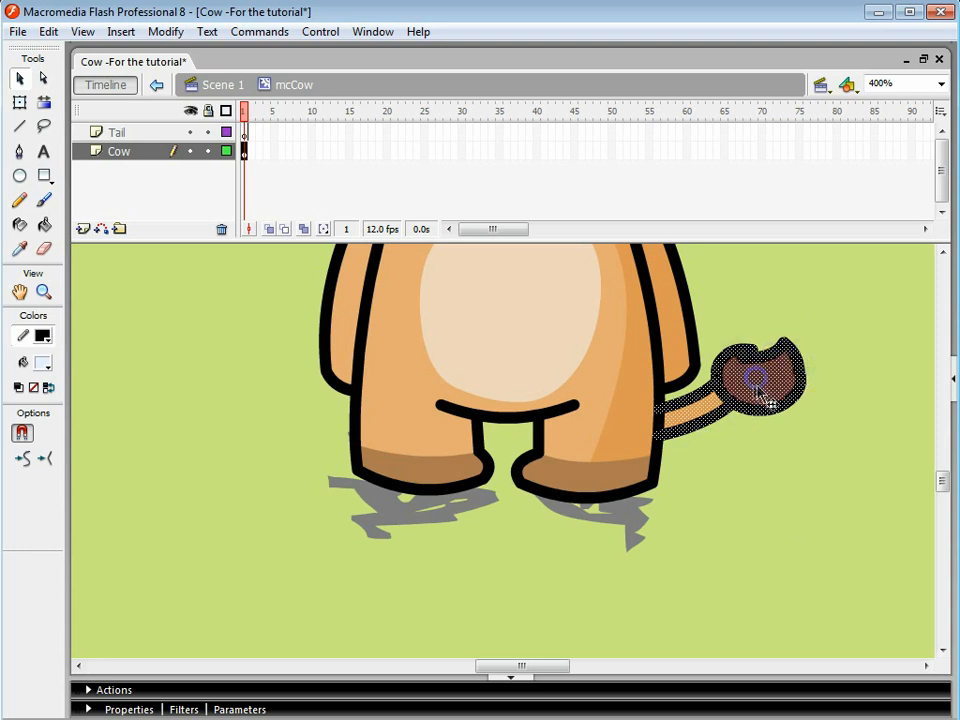
pyautogui.hotkey('ctrl', 'x')
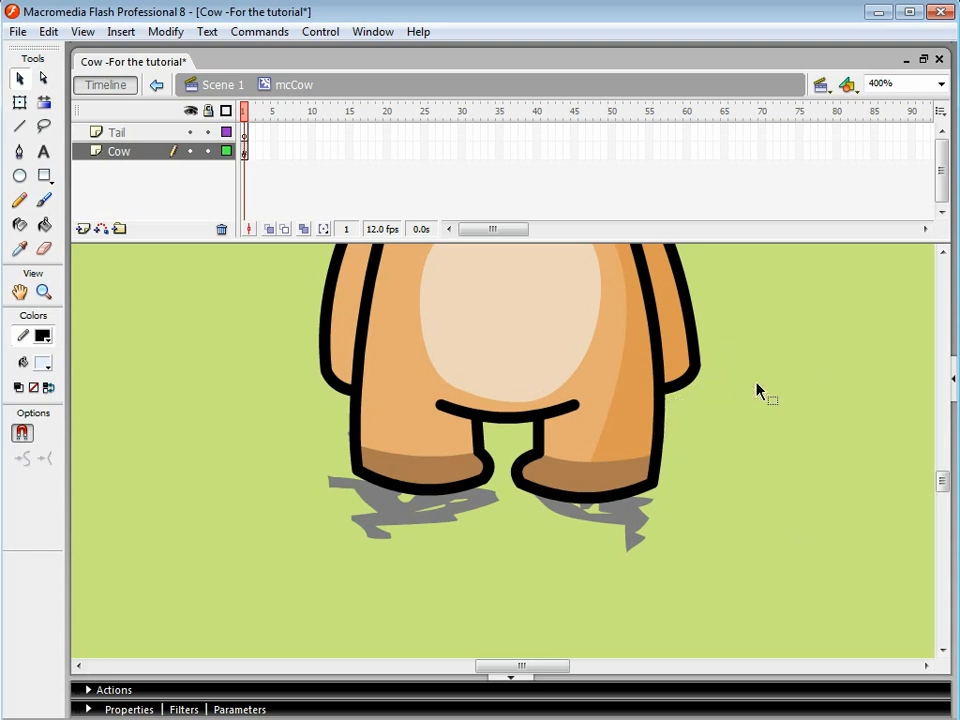
# Step: Paste the cut tail in place on frame 1 of the Tail layer
pyautogui.click(244, 133)
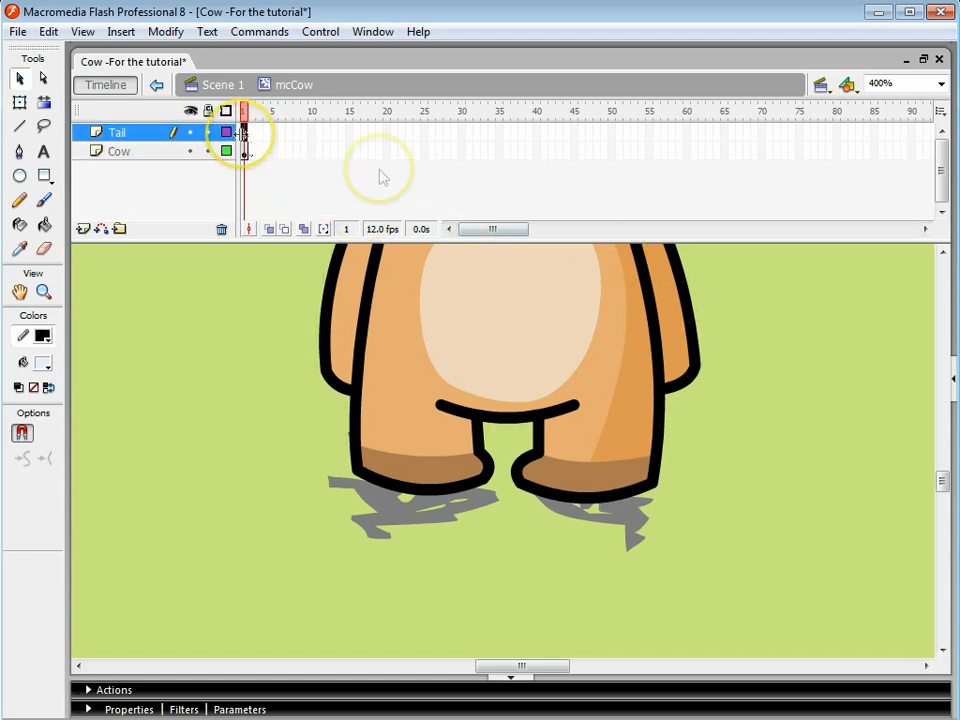
pyautogui.rightClick(767, 316)
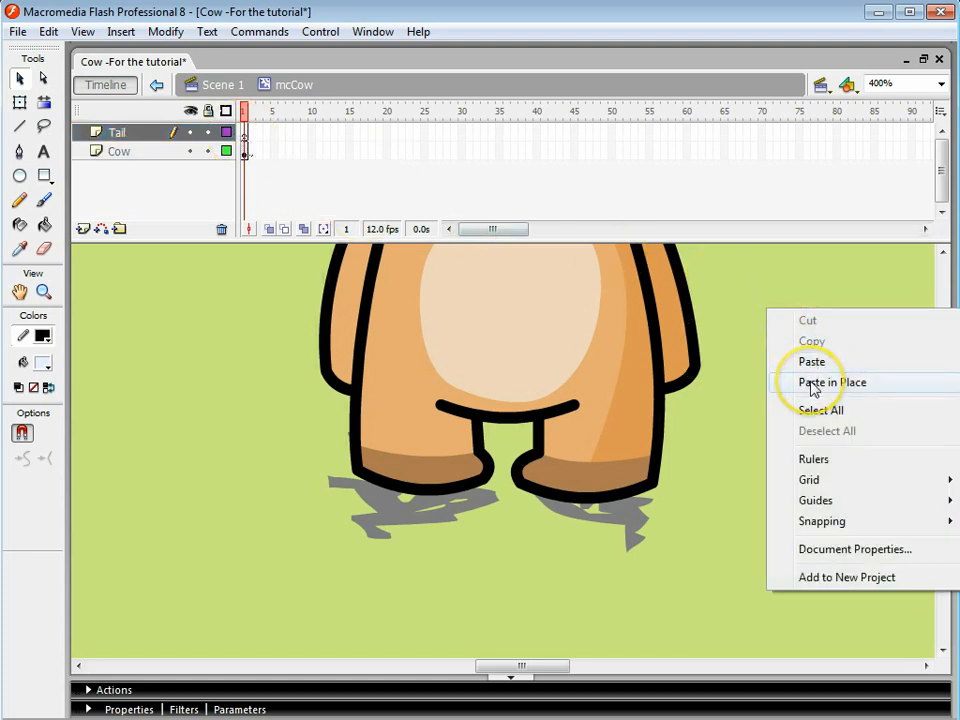
pyautogui.click(812, 383)
pyautogui.click(701, 474)
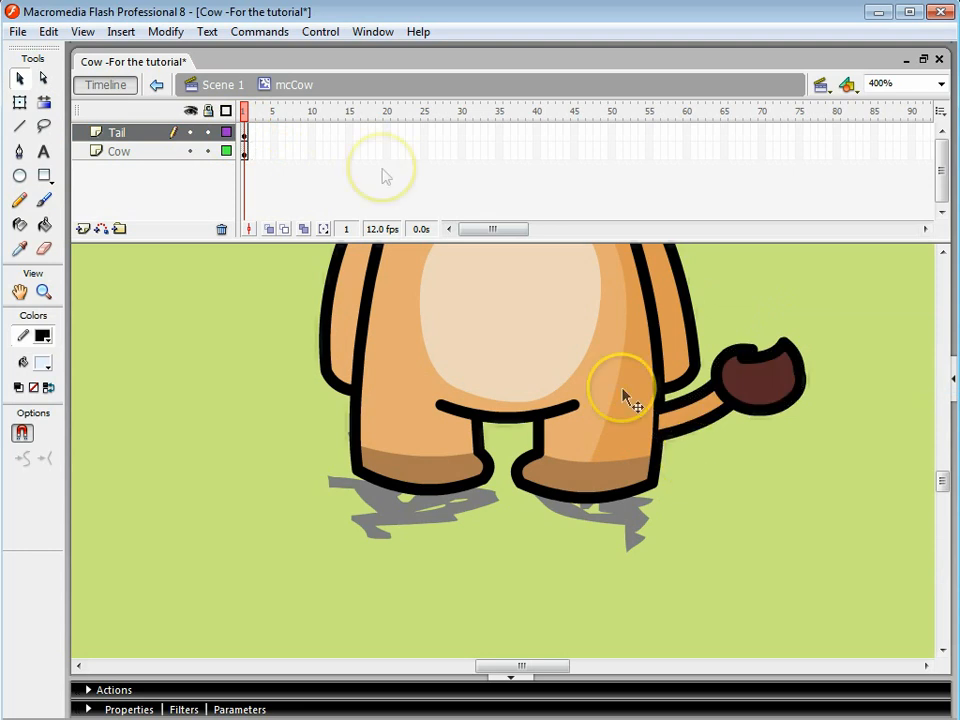
# Step: With the Cow layer temporarily hidden, extend both outline ends at the tail's base inward so they reach behind the cow's body
pyautogui.click(191, 151)
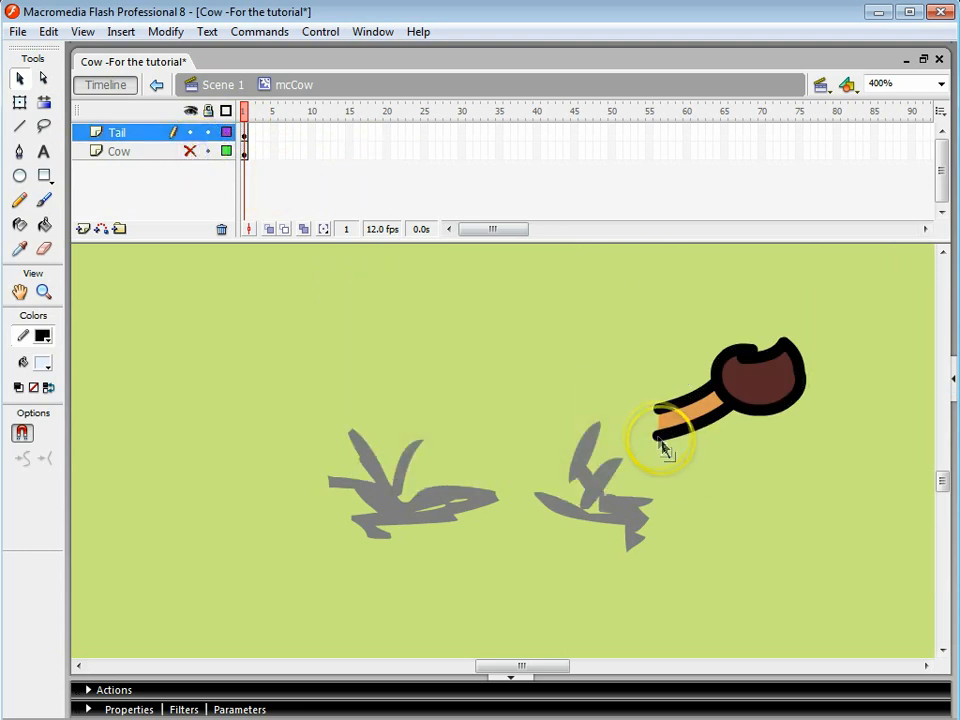
pyautogui.moveTo(658, 442); pyautogui.dragTo(622, 411)
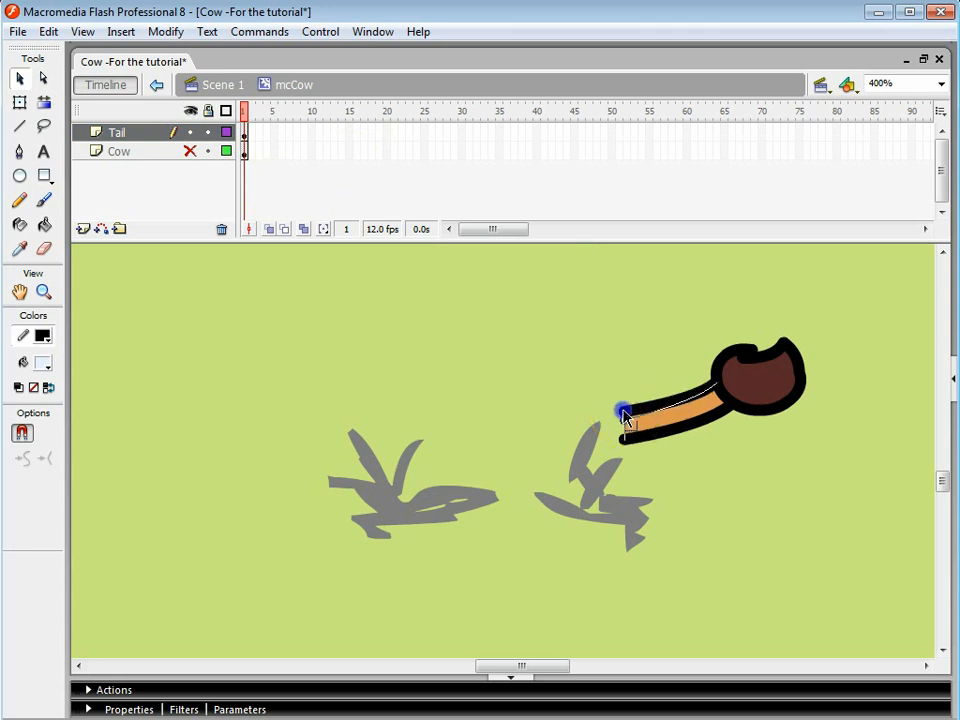
pyautogui.click(190, 150)
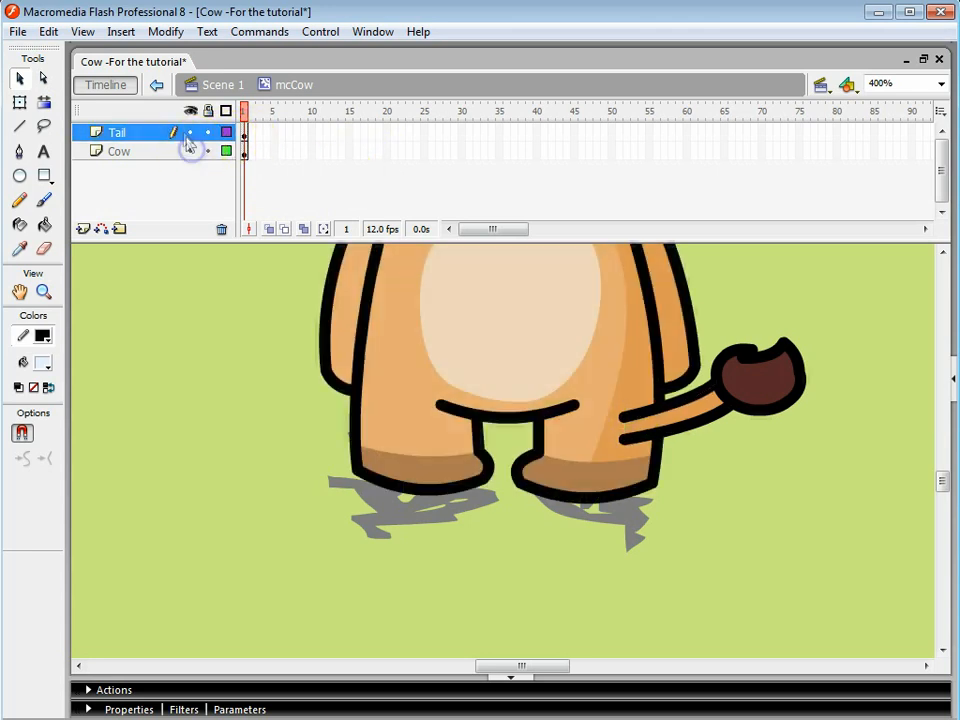
pyautogui.click(187, 133)
pyautogui.click(188, 133)
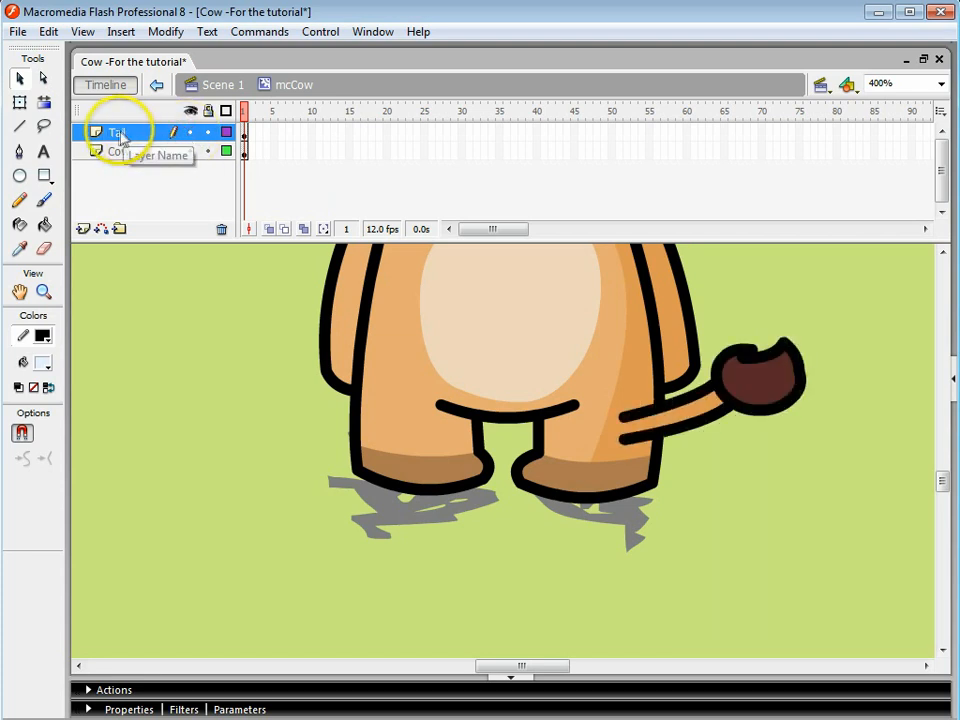
# Step: Move the Tail layer below the Cow layer so the tail sits behind the body
pyautogui.click(116, 134)
pyautogui.moveTo(116, 134); pyautogui.dragTo(111, 162)
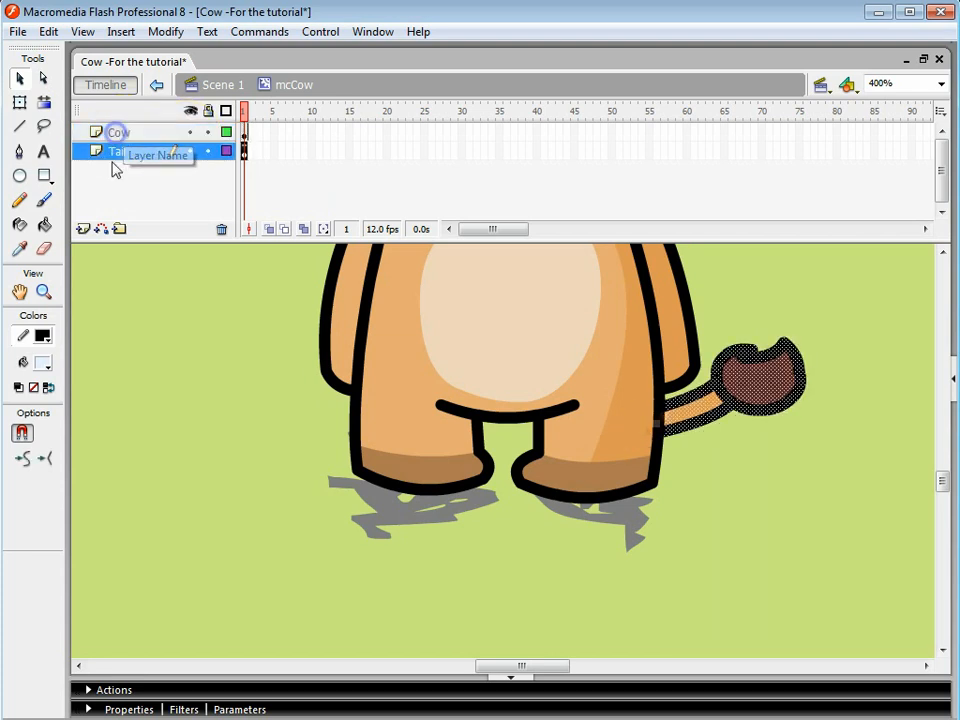
pyautogui.click(768, 525)
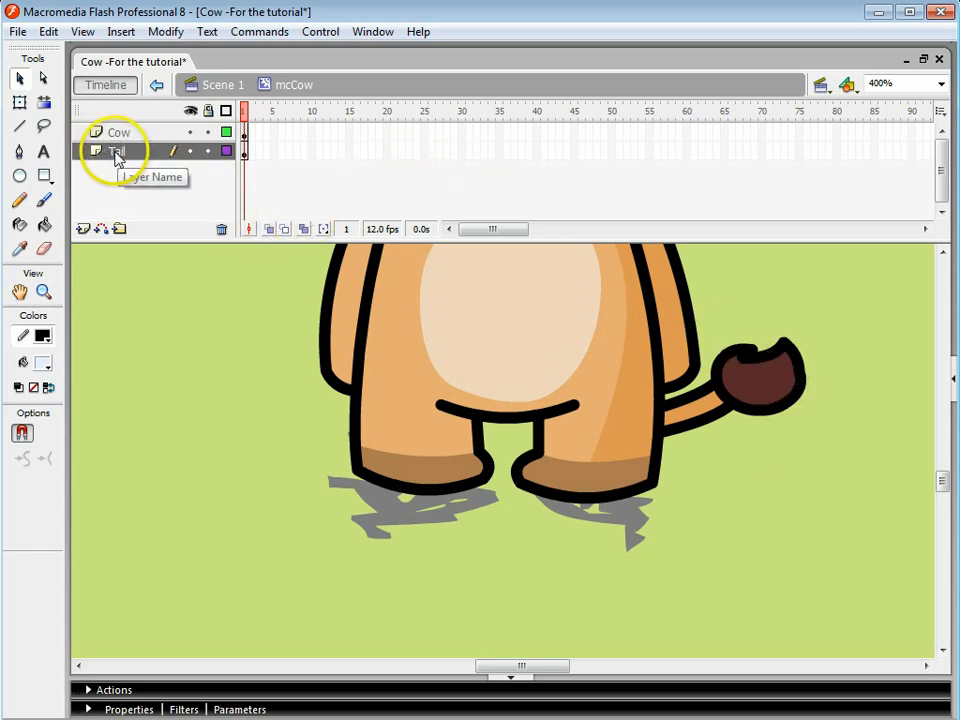
# Step: Extend both the Cow and Tail layers to frame 20
pyautogui.click(388, 131)
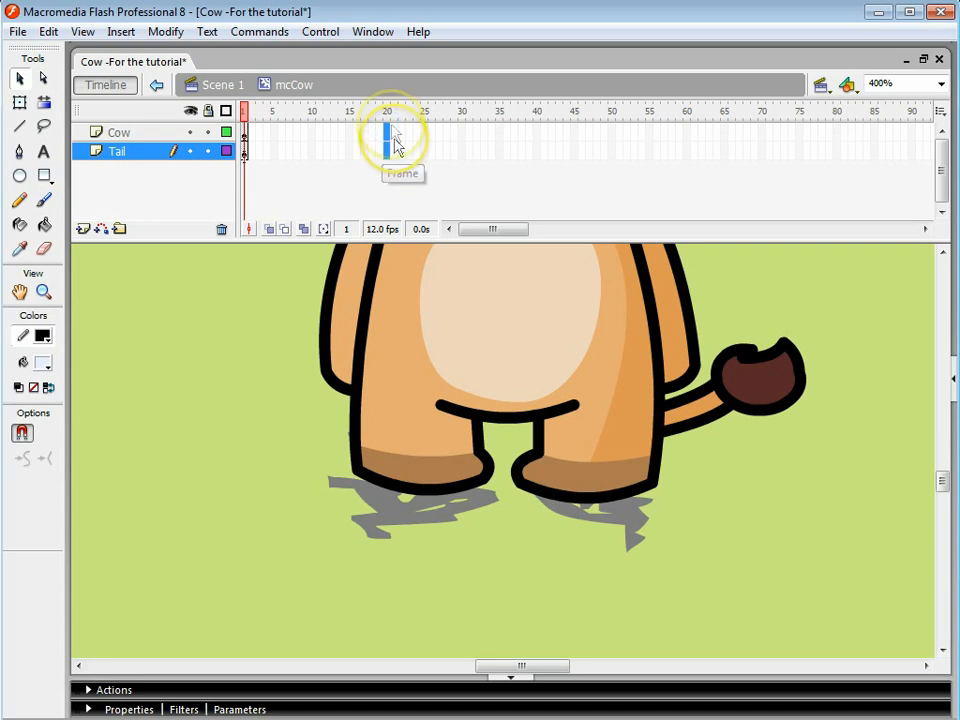
pyautogui.keyDown('shift'); pyautogui.click(390, 146); pyautogui.keyUp('shift')
pyautogui.press('F5')
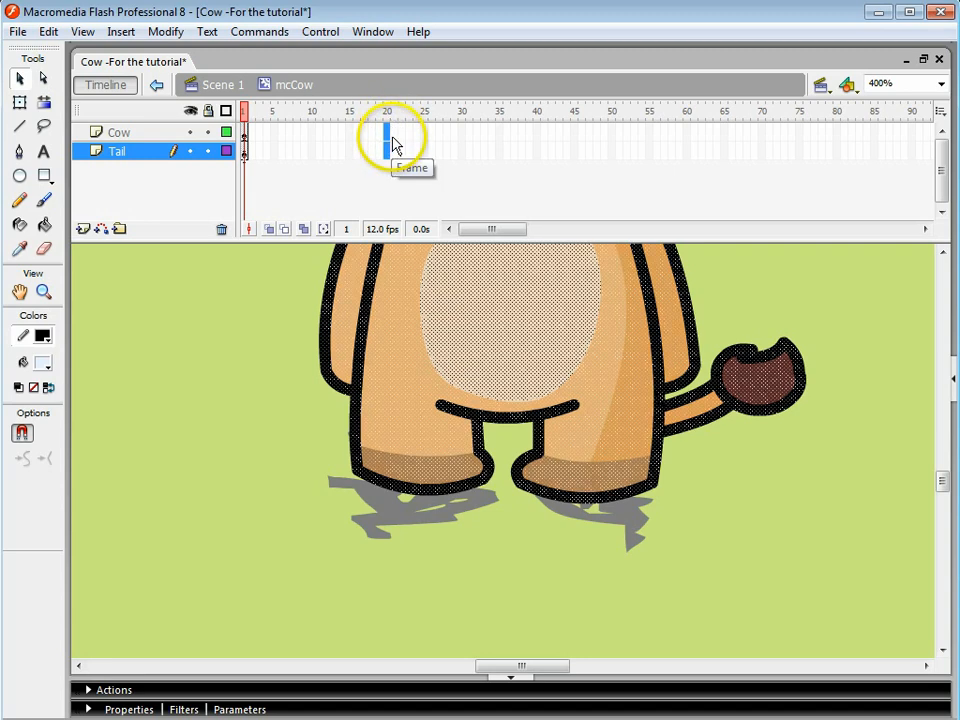
pyautogui.click(193, 182)
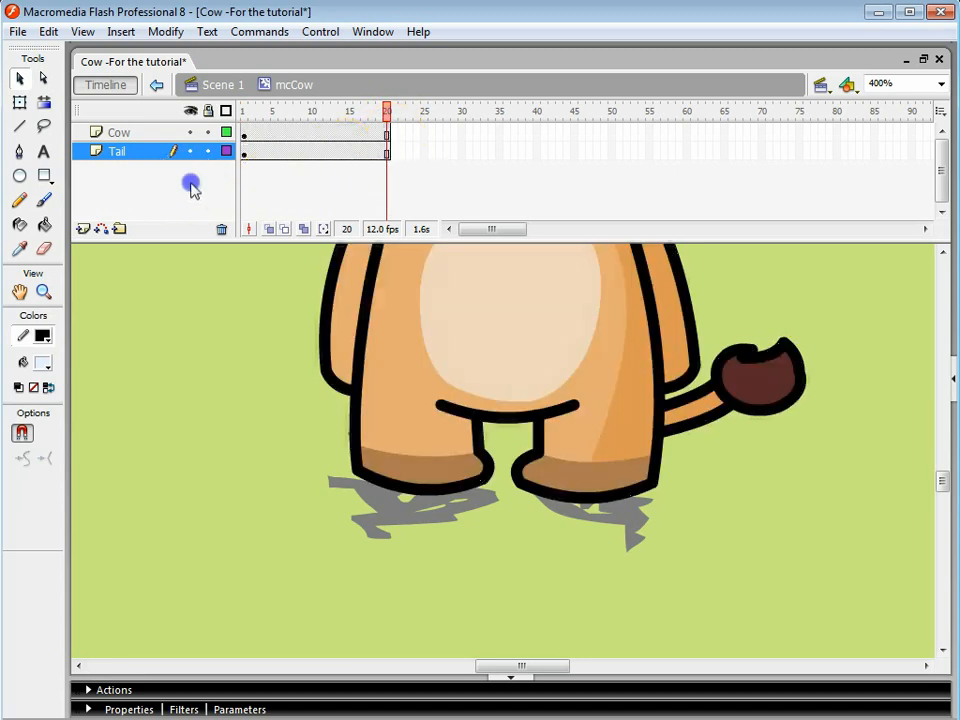
# Step: Create a motion tween on the Tail layer and add keyframes at frames 20 and 10
pyautogui.click(334, 153)
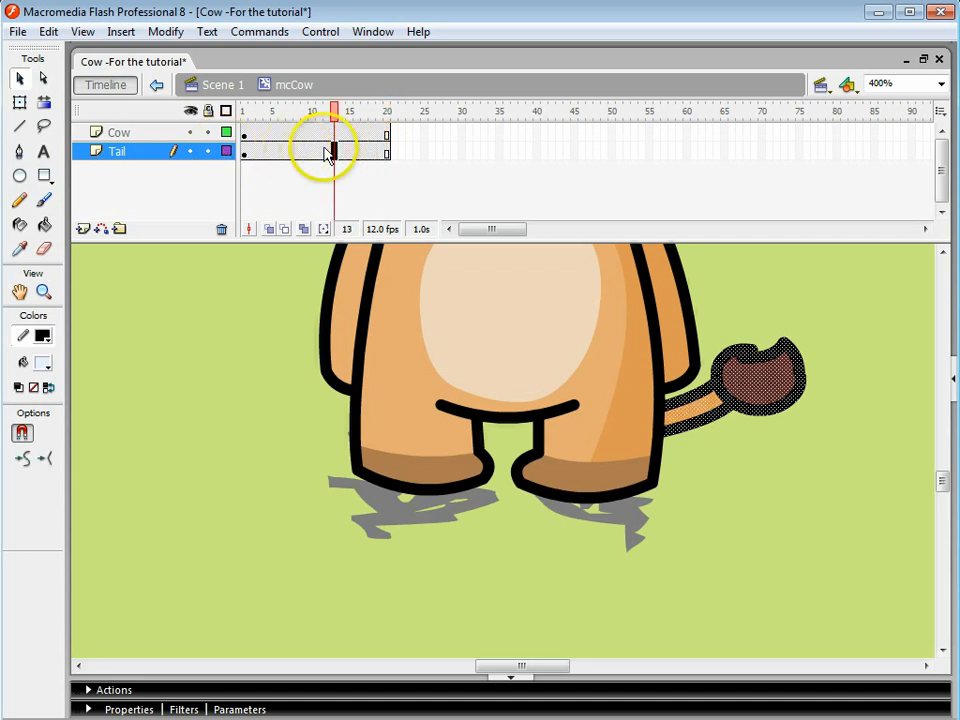
pyautogui.click(325, 150)
pyautogui.moveTo(327, 153); pyautogui.dragTo(346, 166)
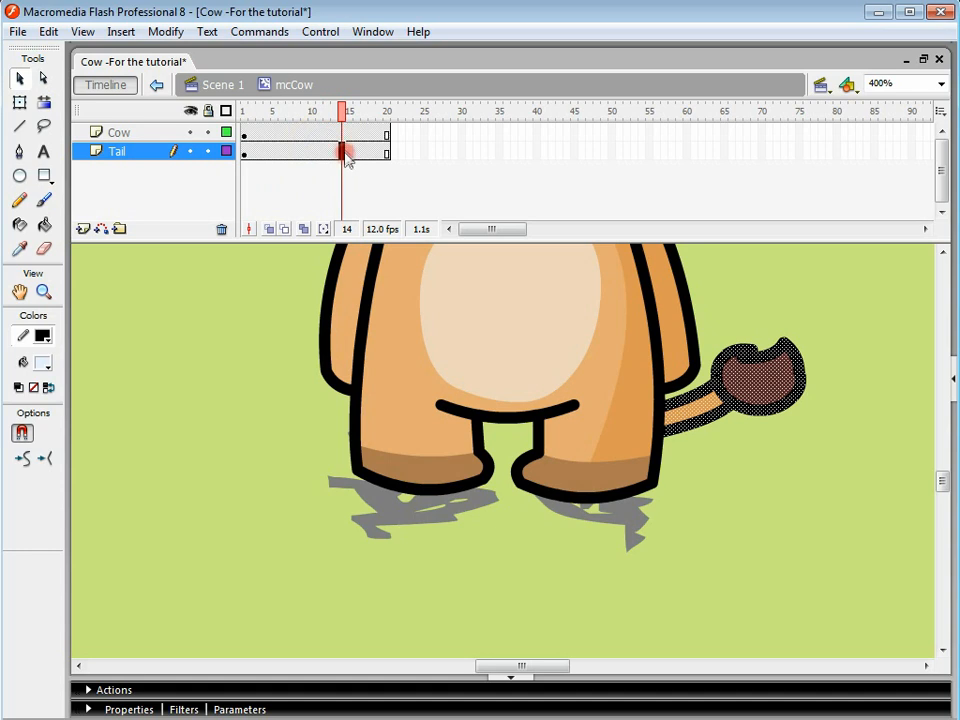
pyautogui.rightClick(345, 153)
pyautogui.click(380, 165)
pyautogui.click(389, 153)
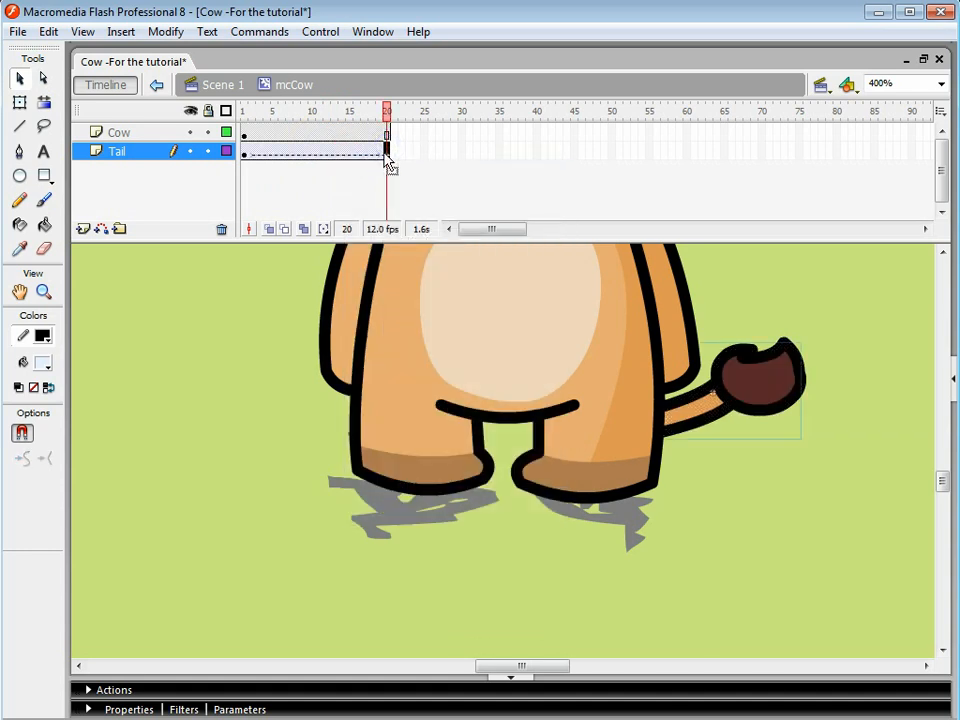
pyautogui.click(313, 151)
pyautogui.press('F6')
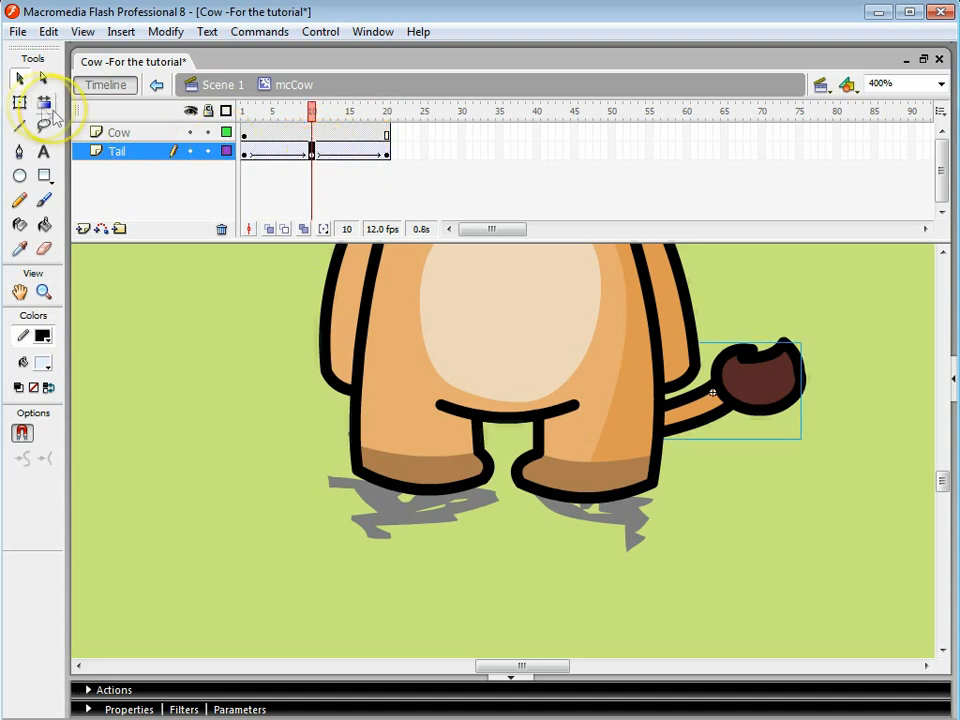
# Step: At frame 10, move the tail's transformation point to its base using Free Transform, and bring the Tail layer above the Cow layer
pyautogui.click(20, 102)
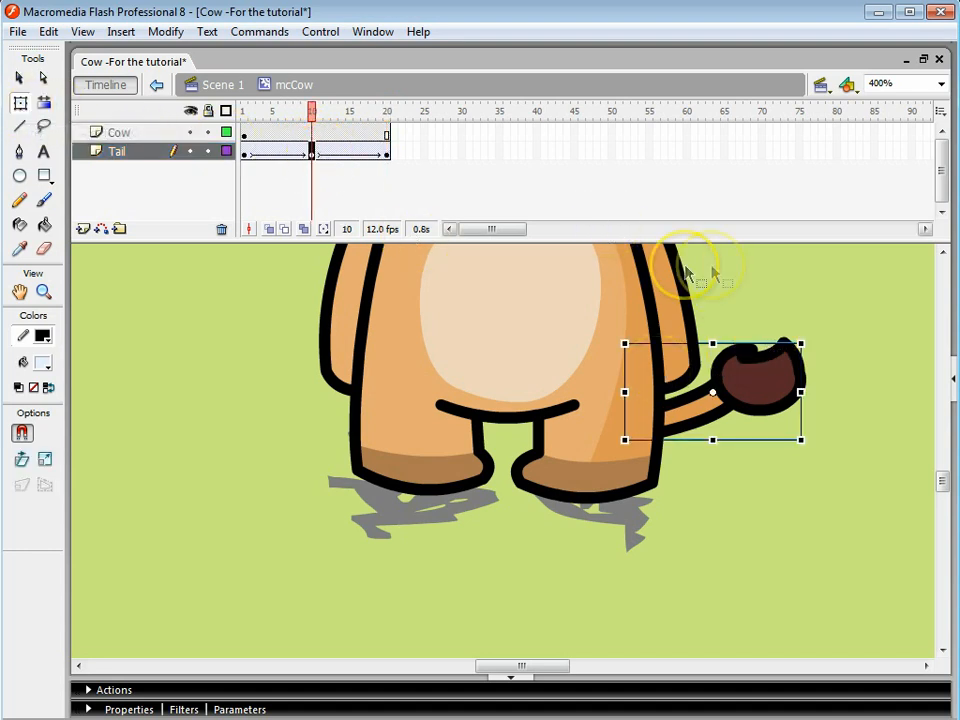
pyautogui.scroll(2, 690, 290)
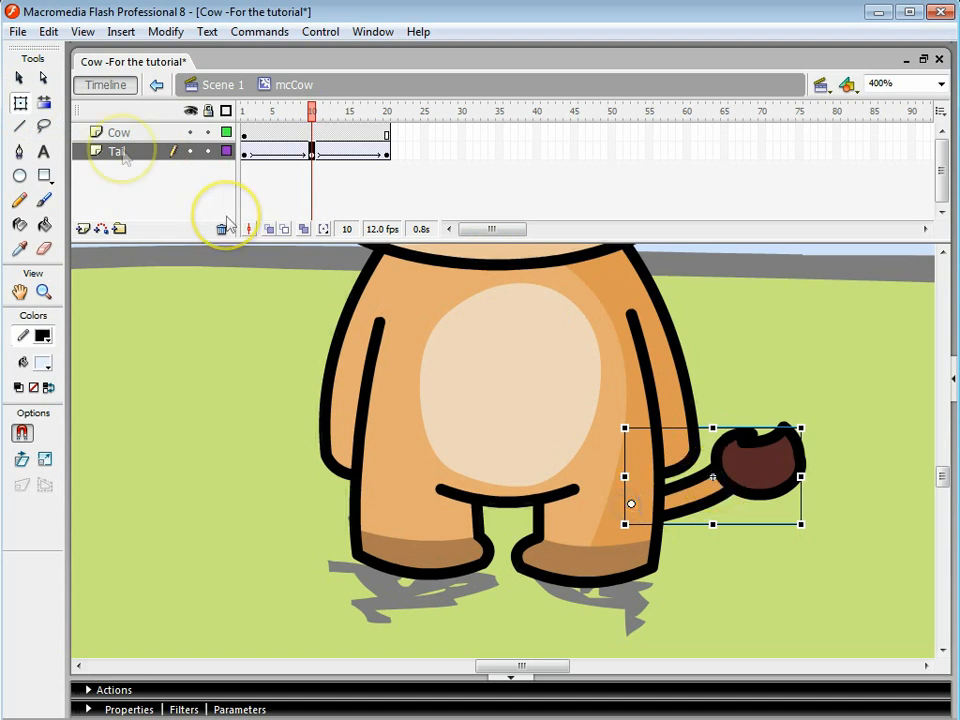
pyautogui.moveTo(113, 153); pyautogui.dragTo(113, 130)
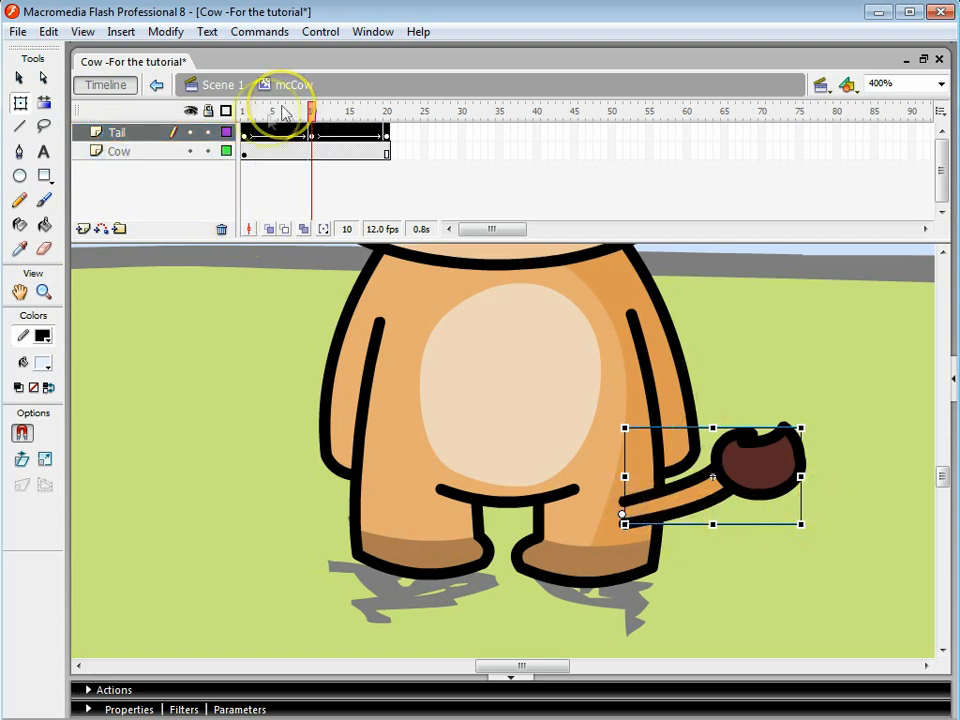
# Step: Move the tail's transformation point to its base in the frame 1 and frame 20 keyframes as well
pyautogui.click(246, 133)
pyautogui.moveTo(713, 477); pyautogui.dragTo(711, 475)
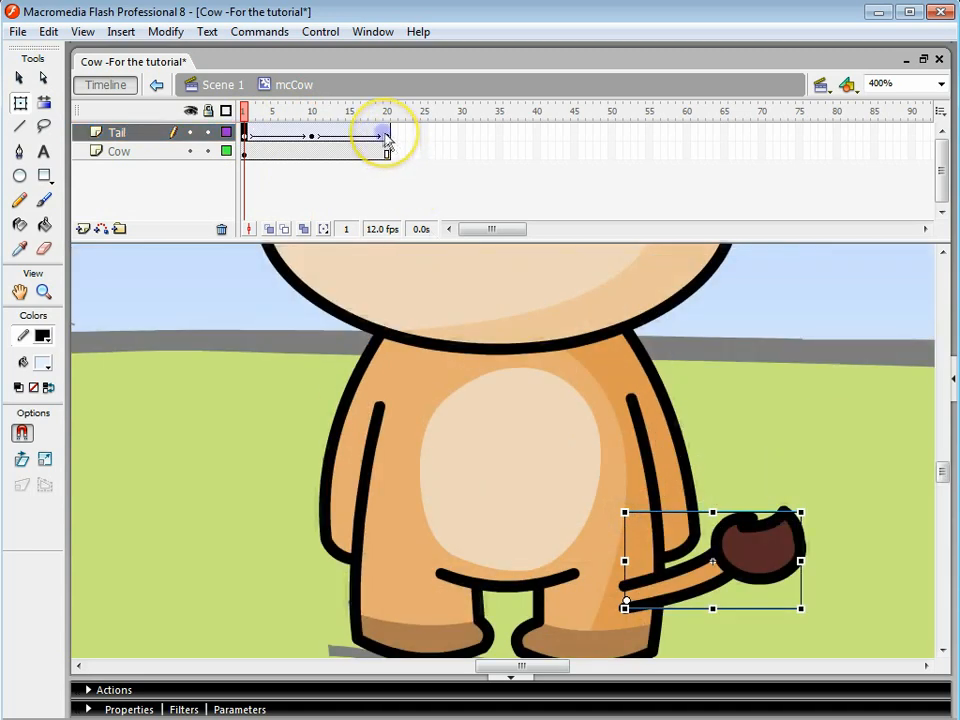
pyautogui.click(379, 133)
pyautogui.click(383, 135)
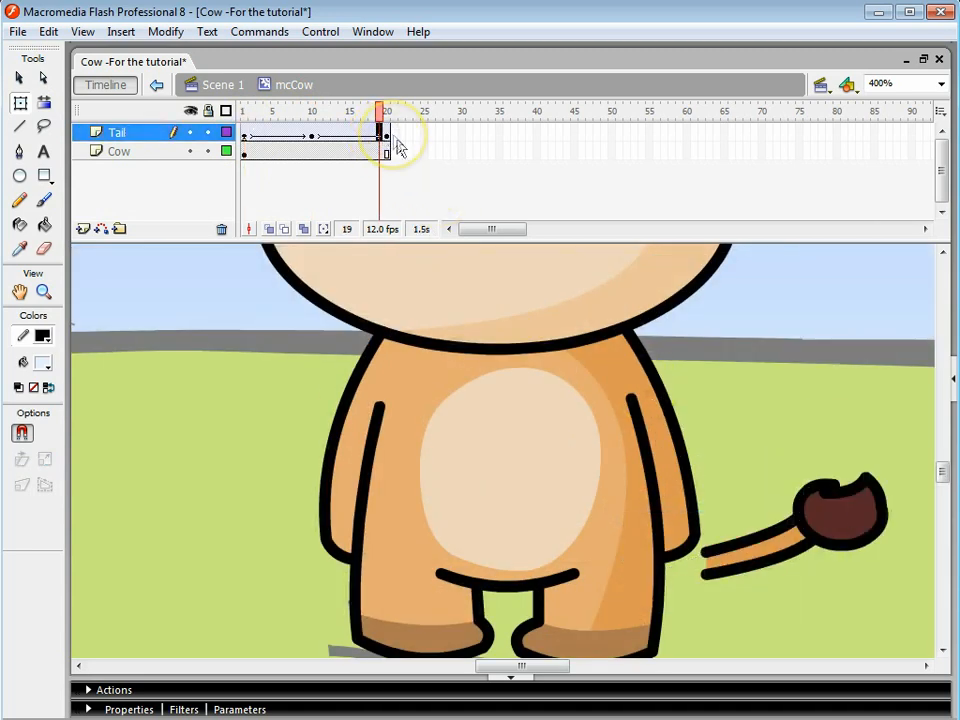
pyautogui.click(386, 133)
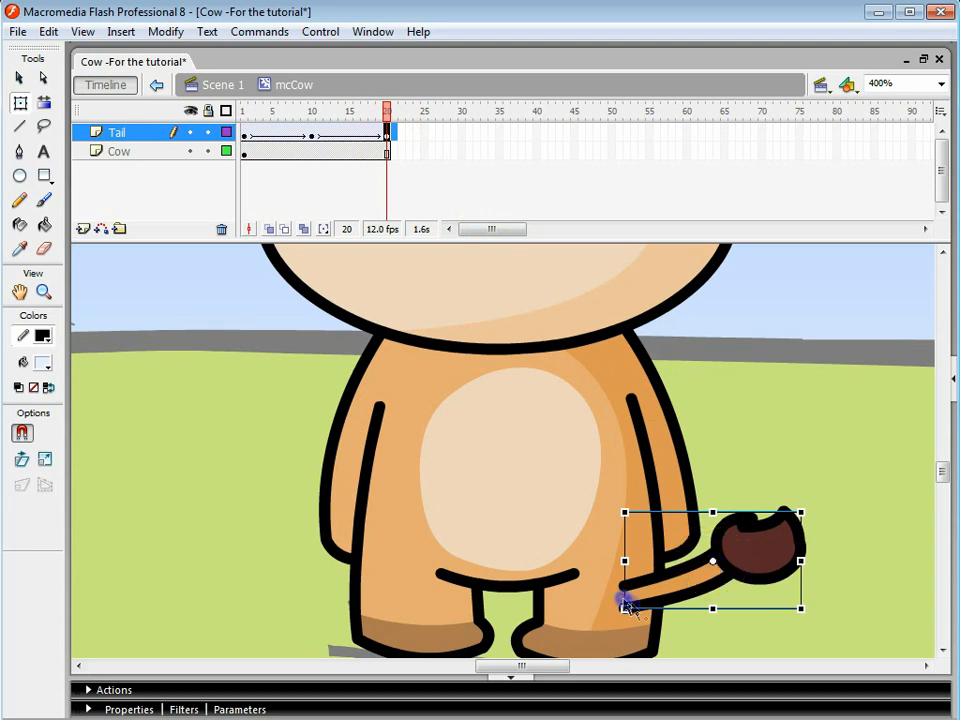
pyautogui.moveTo(628, 604); pyautogui.dragTo(622, 598)
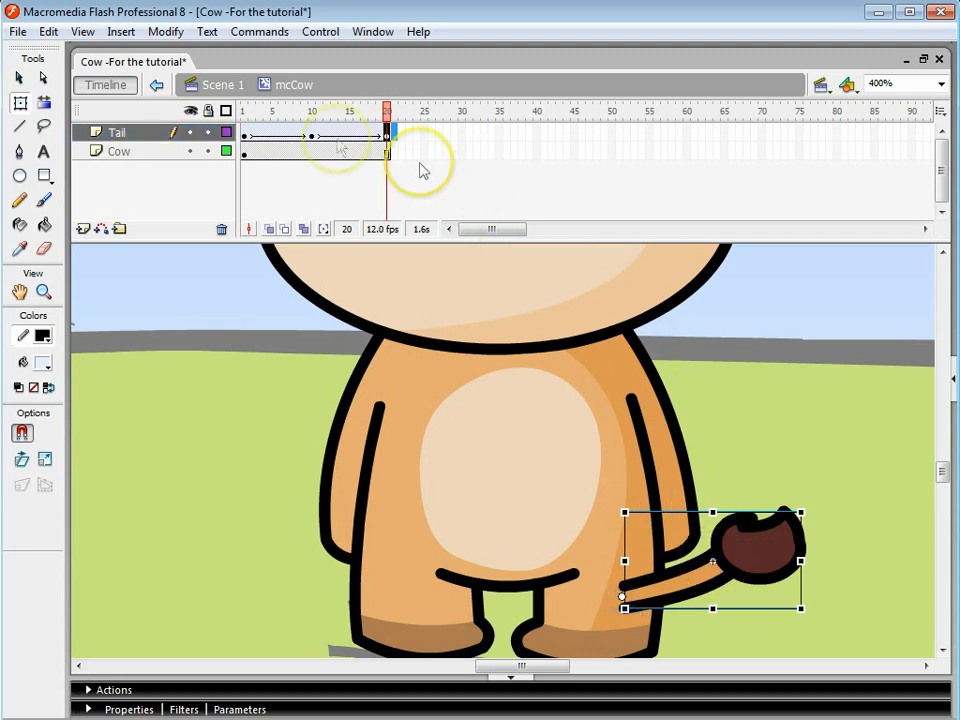
# Step: Rotate the tail upward around its base at frame 10 and play the timeline to check the wag
pyautogui.click(246, 113)
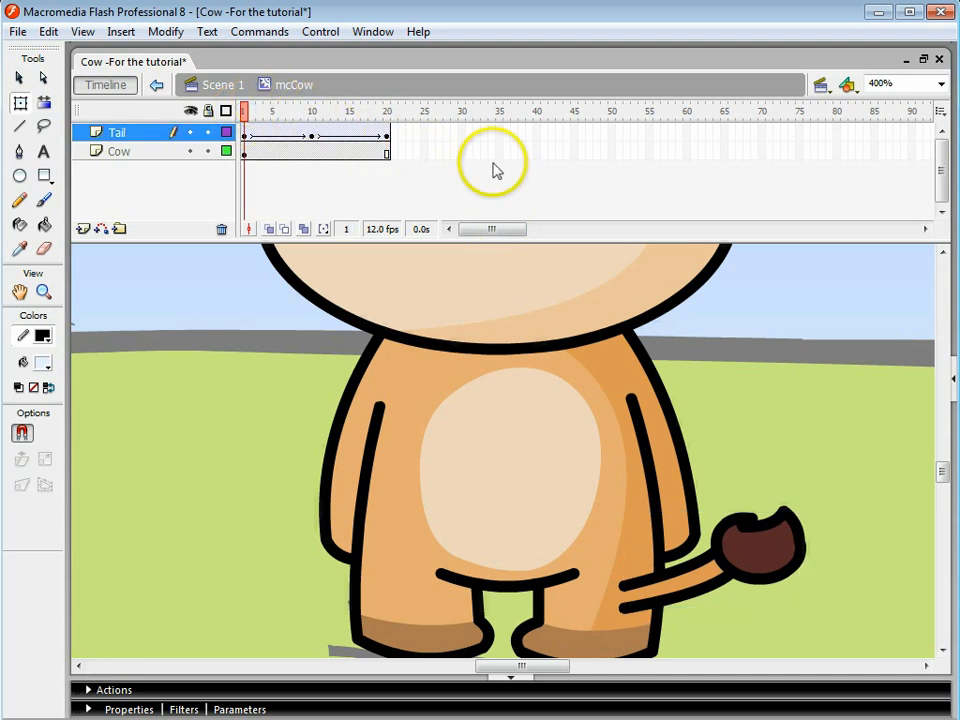
pyautogui.click(312, 135)
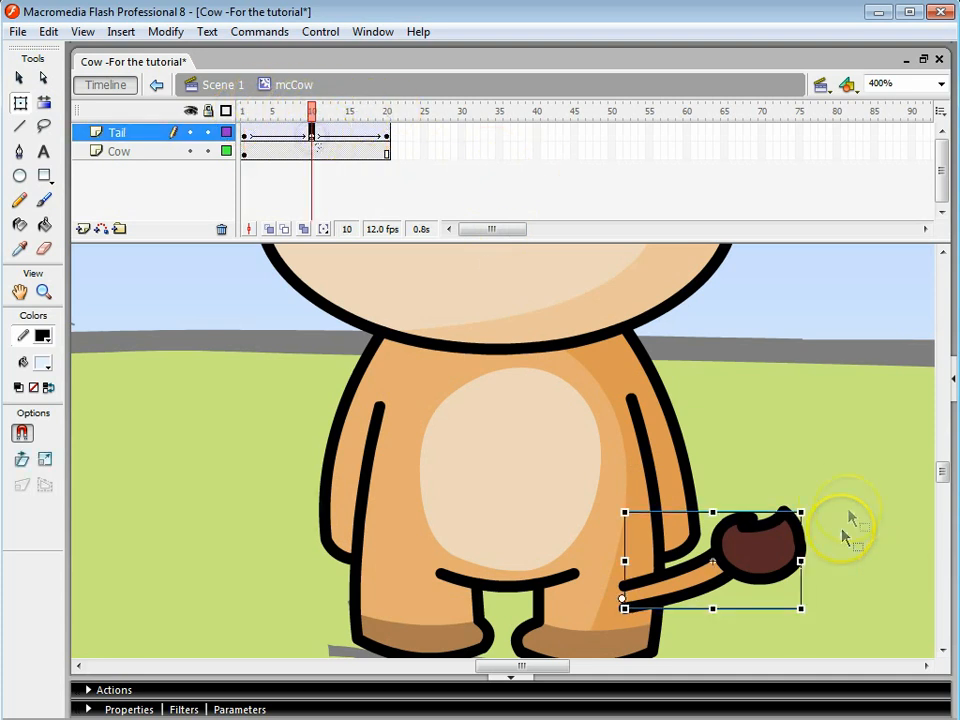
pyautogui.moveTo(808, 502); pyautogui.dragTo(738, 472)
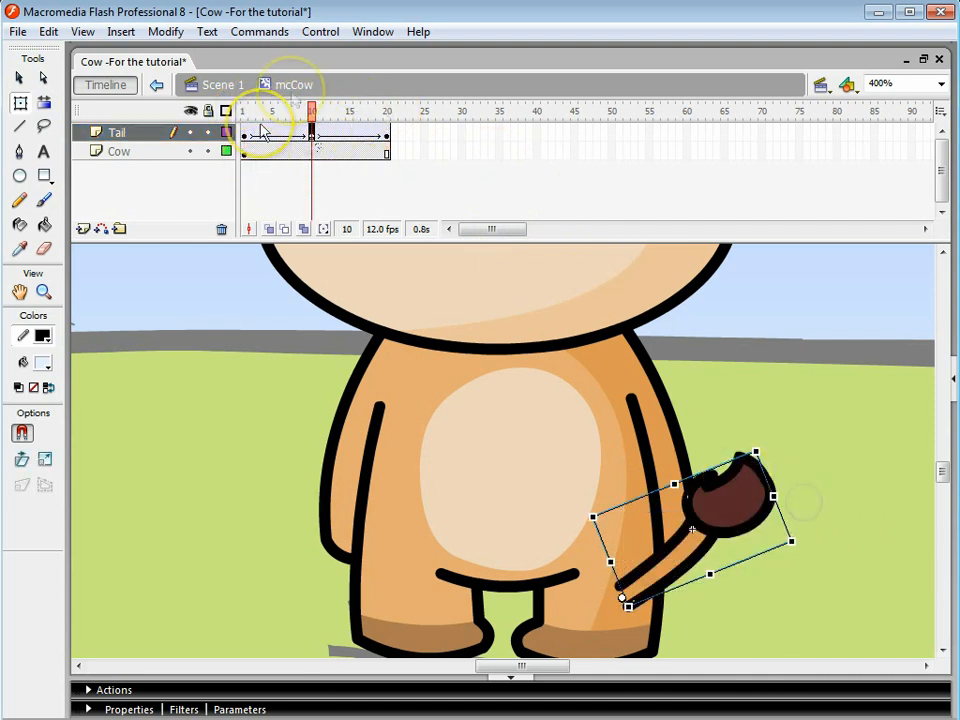
pyautogui.moveTo(309, 112); pyautogui.dragTo(303, 112)
pyautogui.press('Return')
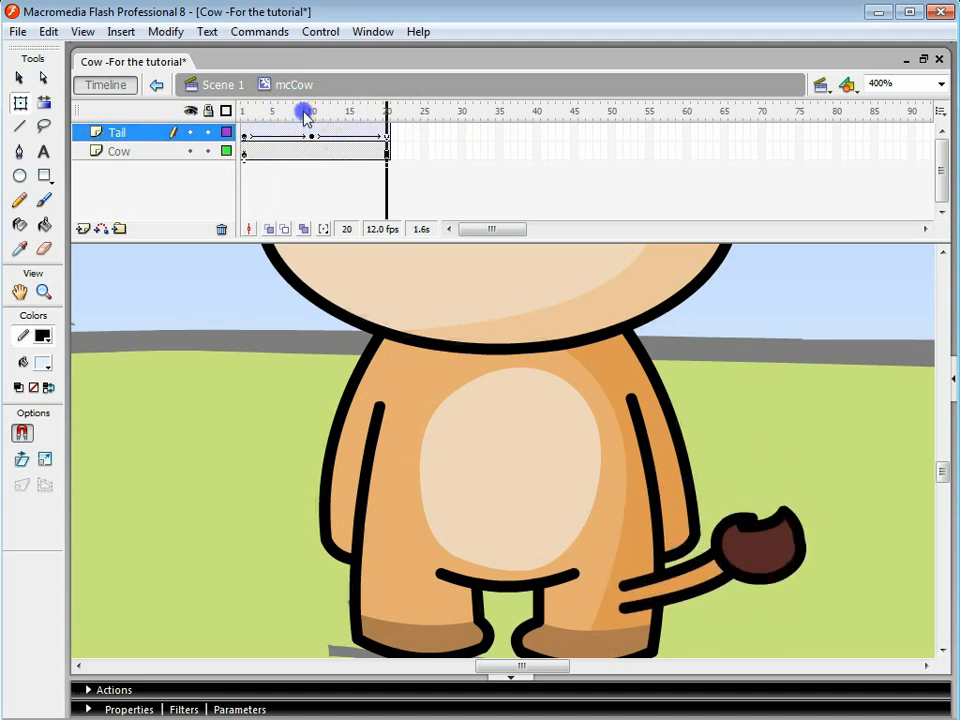
# Step: Move the Tail layer back below the Cow layer and lock it
pyautogui.moveTo(108, 136); pyautogui.dragTo(113, 178)
pyautogui.click(273, 132)
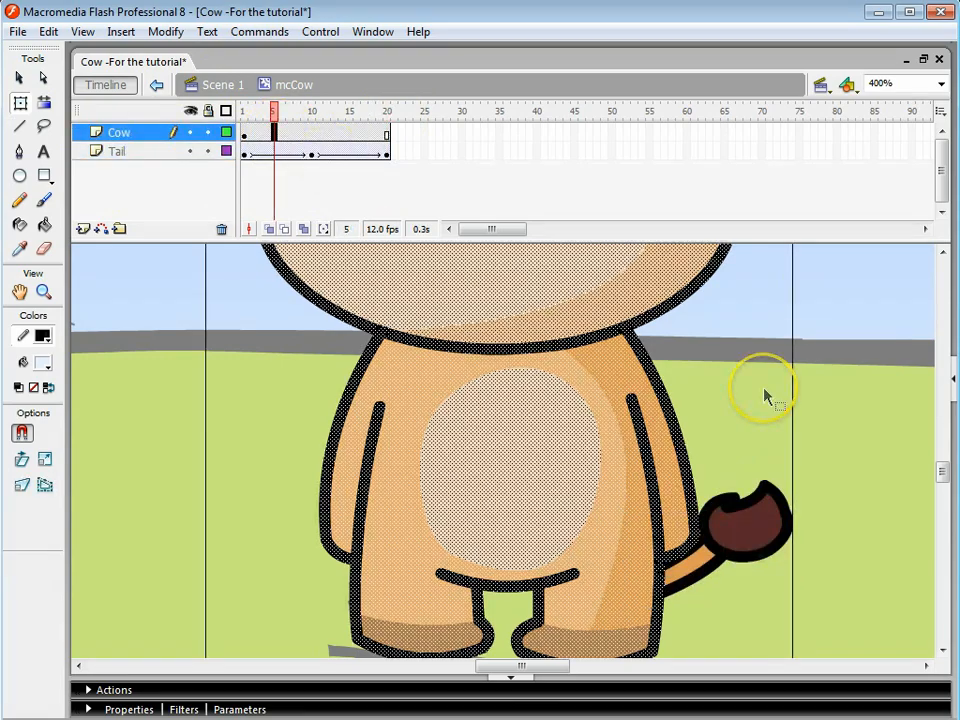
pyautogui.moveTo(942, 472); pyautogui.dragTo(937, 443)
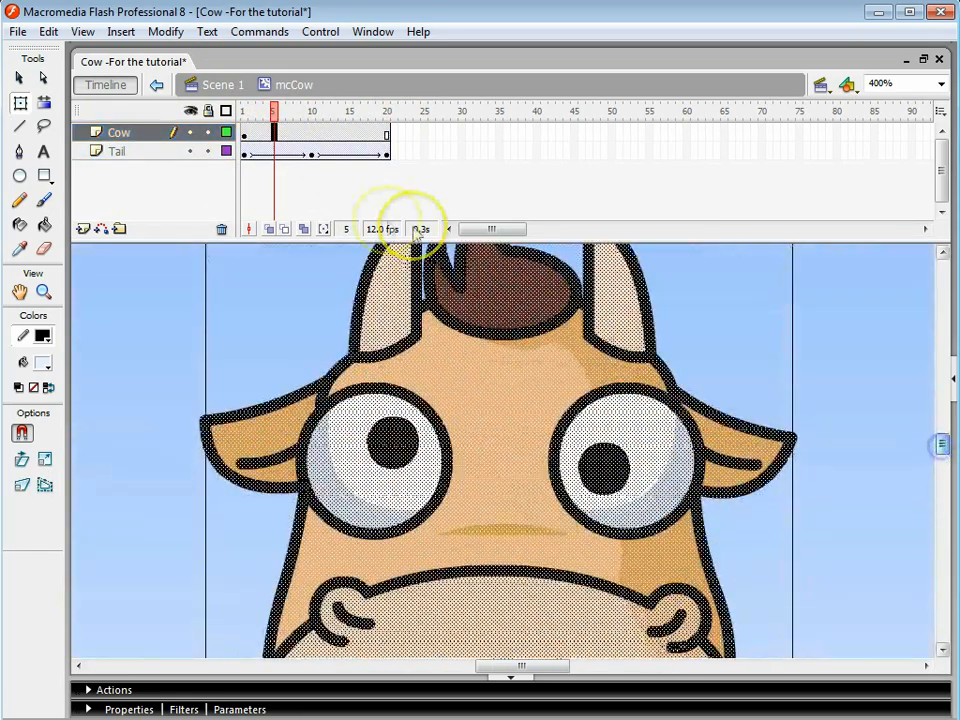
pyautogui.click(208, 151)
pyautogui.click(407, 208)
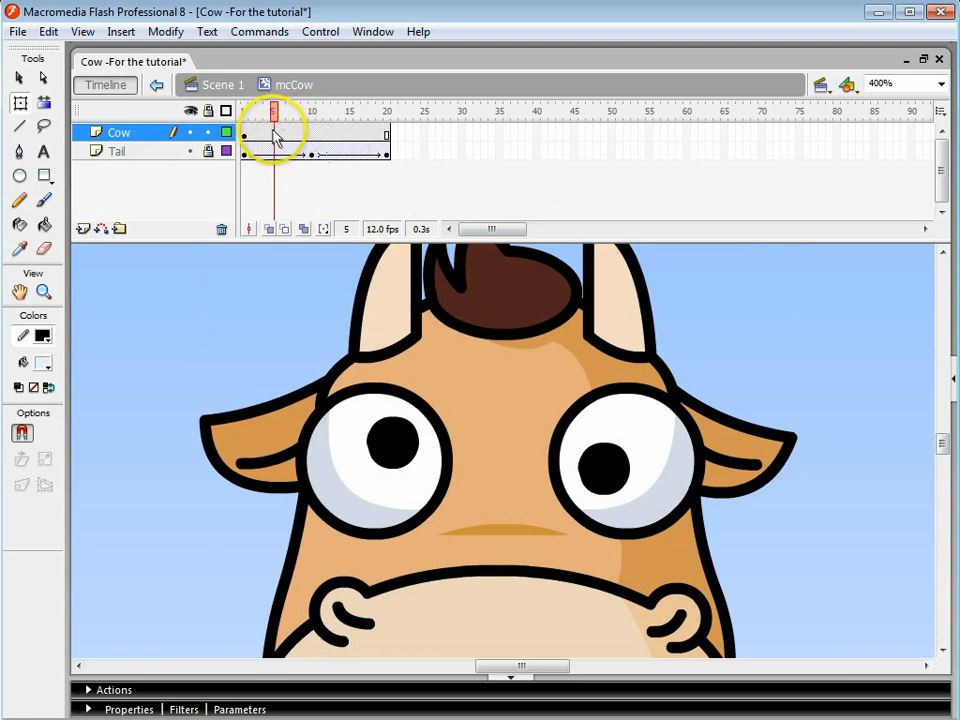
# Step: Insert keyframes at frames 5 and 6 of the Cow layer and return to frame 5
pyautogui.click(275, 133)
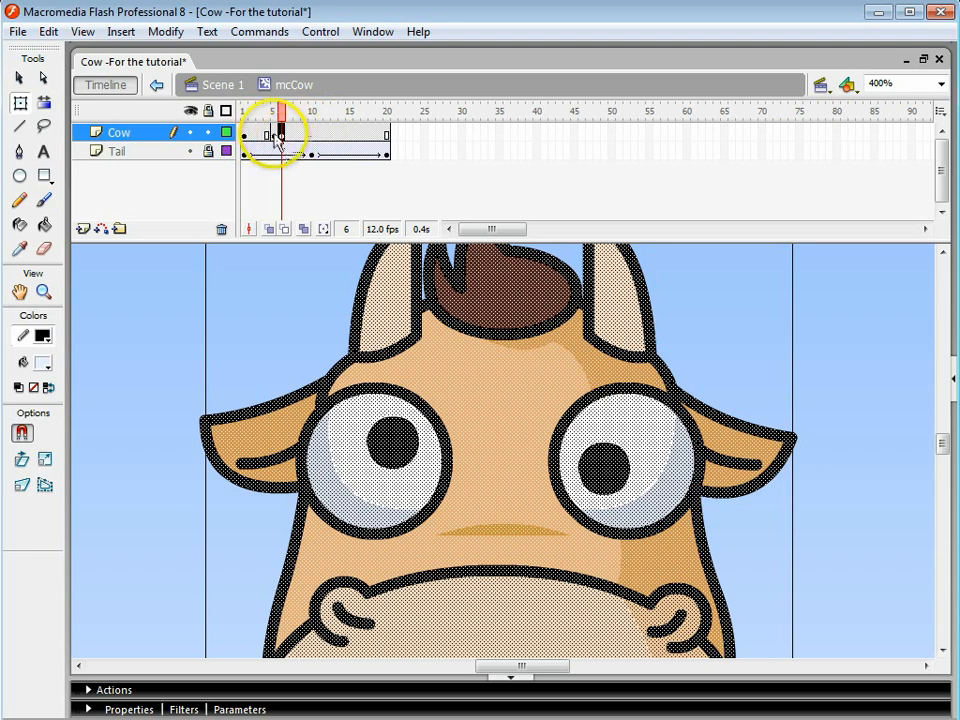
pyautogui.click(275, 135)
pyautogui.click(327, 192)
pyautogui.click(274, 135)
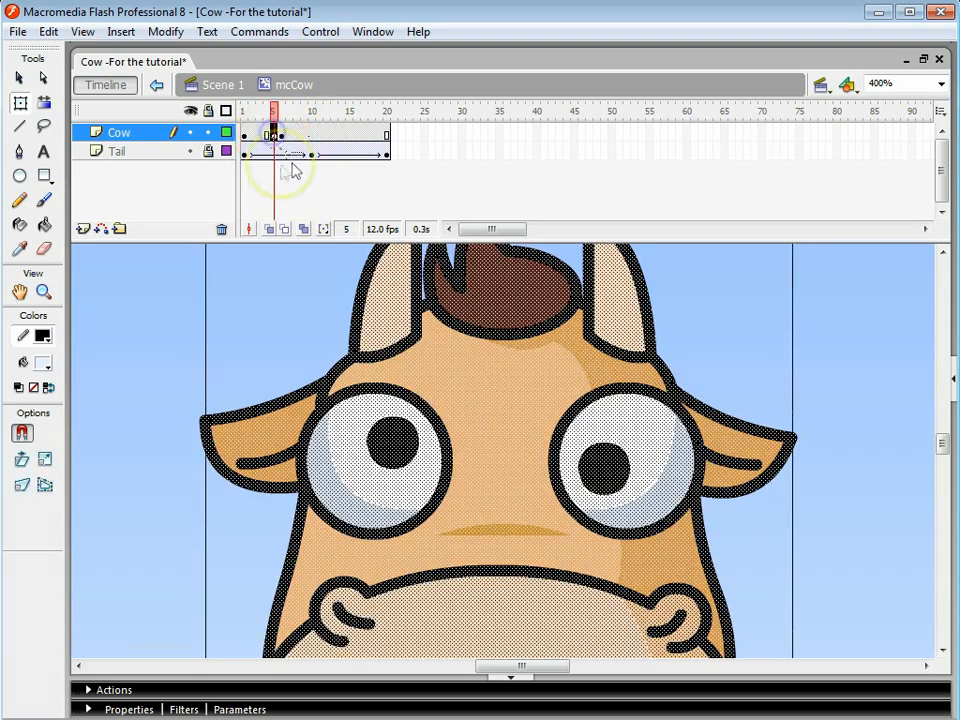
# Step: Delete the pupils, whites and shading inside both of the cow's eyes at frame 5, keeping the eye outlines
pyautogui.click(19, 78)
pyautogui.click(266, 272)
pyautogui.click(399, 450)
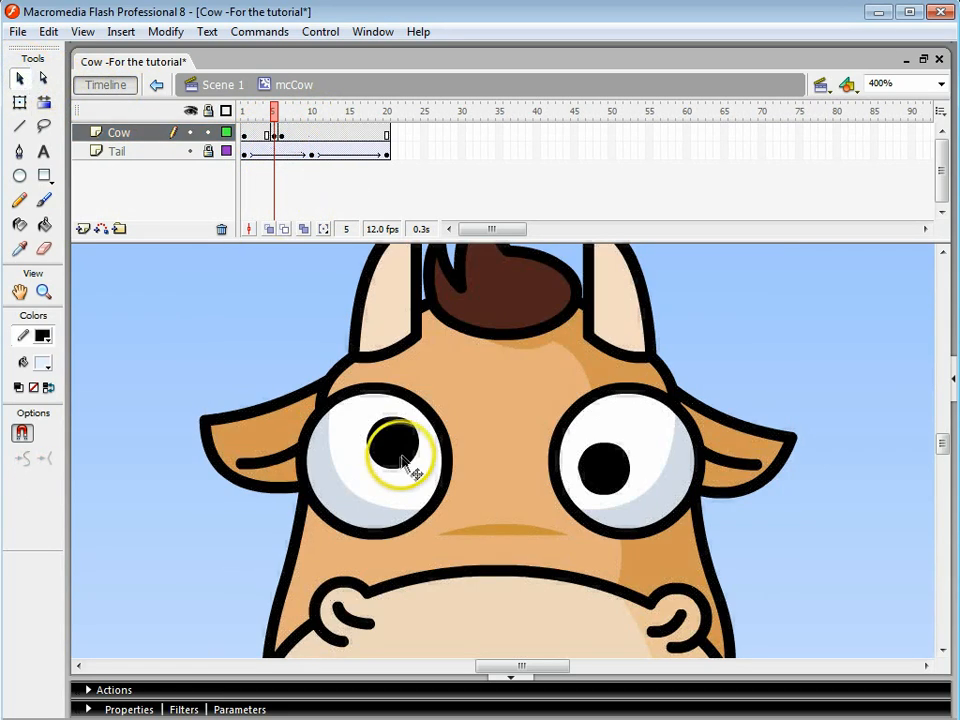
pyautogui.press('Delete')
pyautogui.click(332, 491)
pyautogui.press('Delete')
pyautogui.click(378, 452)
pyautogui.press('Delete')
pyautogui.click(588, 462)
pyautogui.press('Delete')
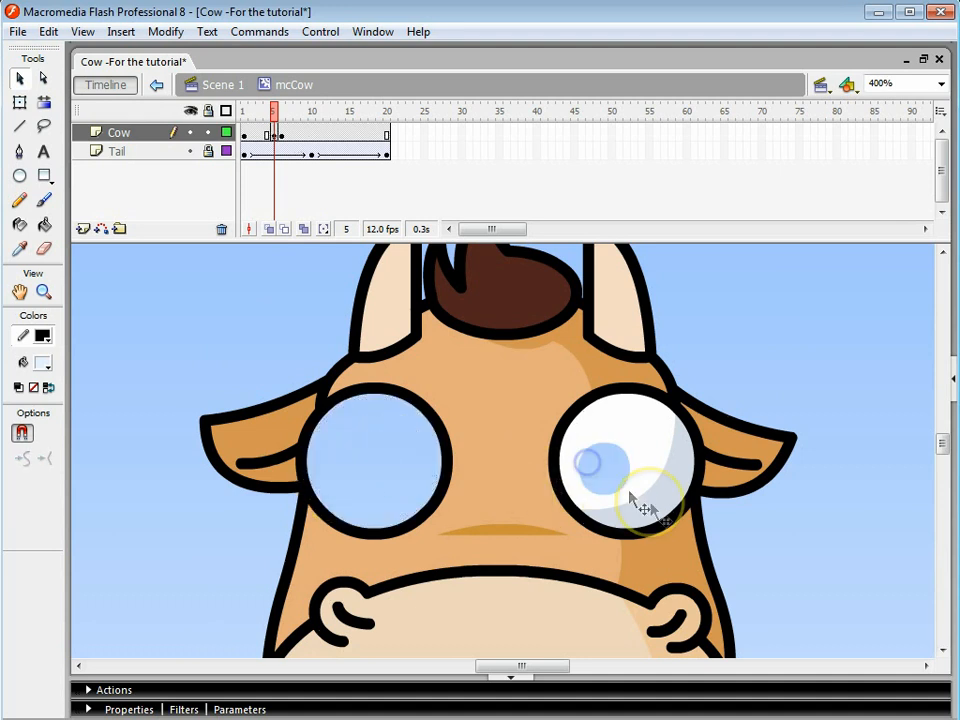
pyautogui.click(645, 498)
pyautogui.press('Delete')
# Step: Draw downward-curving black eyelid lines across the lower part of both eyes, deleting the line segment between the eyes
pyautogui.press('n')
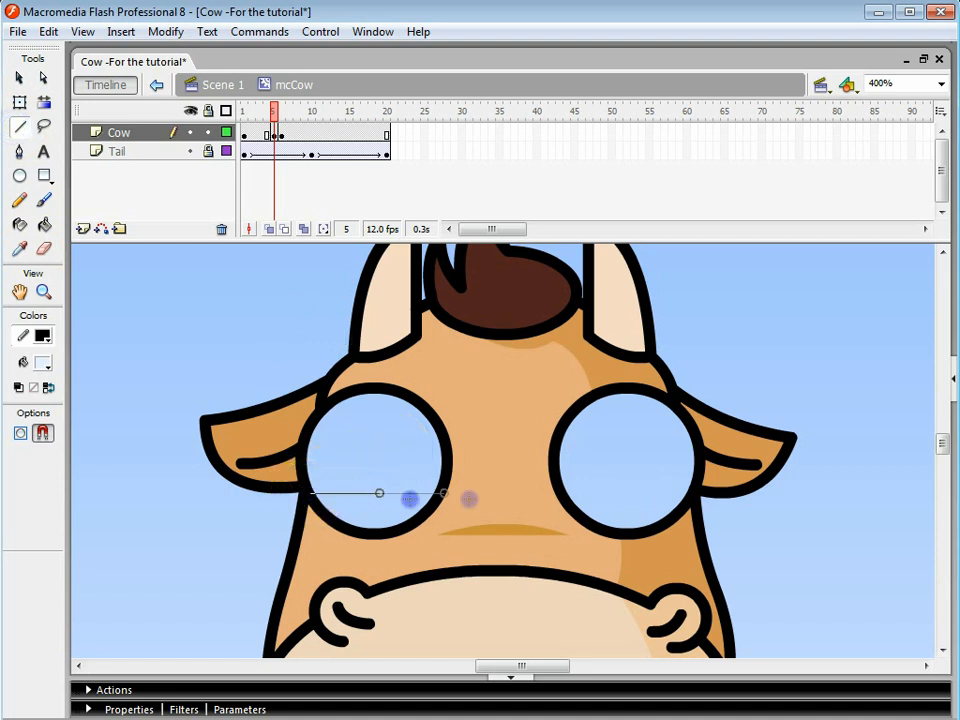
pyautogui.moveTo(695, 510); pyautogui.dragTo(698, 506)
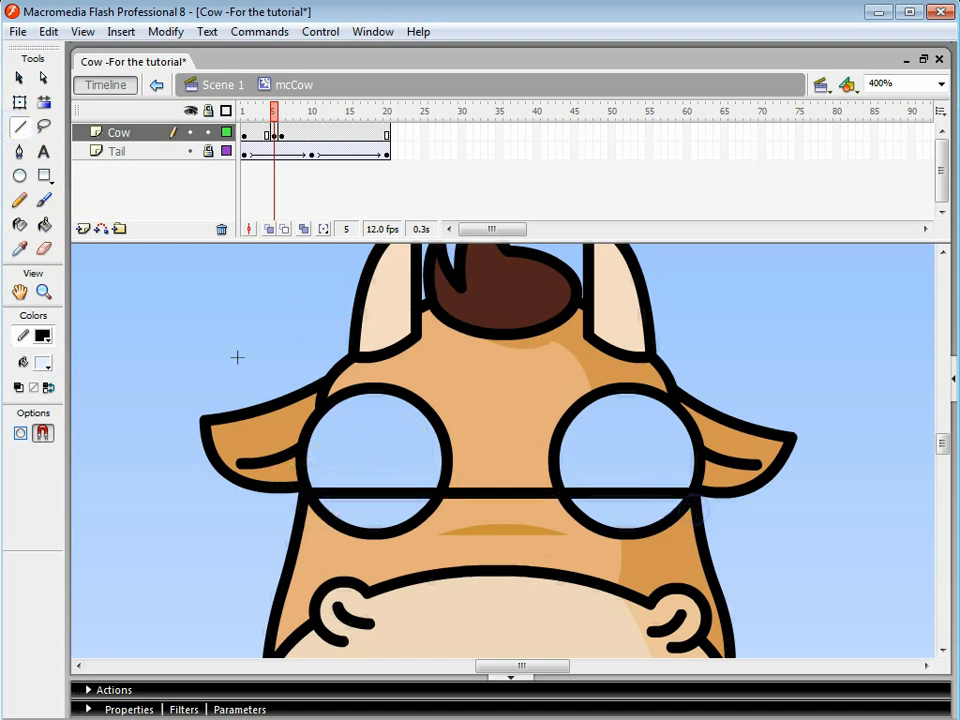
pyautogui.click(26, 75)
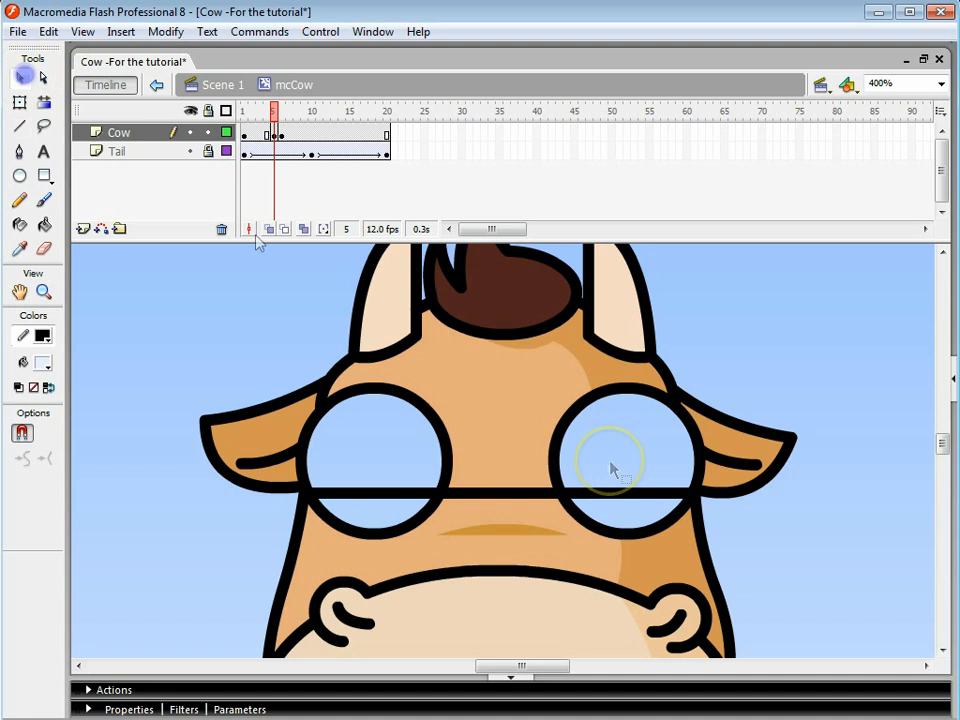
pyautogui.moveTo(375, 502); pyautogui.dragTo(375, 504)
pyautogui.moveTo(611, 500); pyautogui.dragTo(628, 495)
pyautogui.click(507, 495)
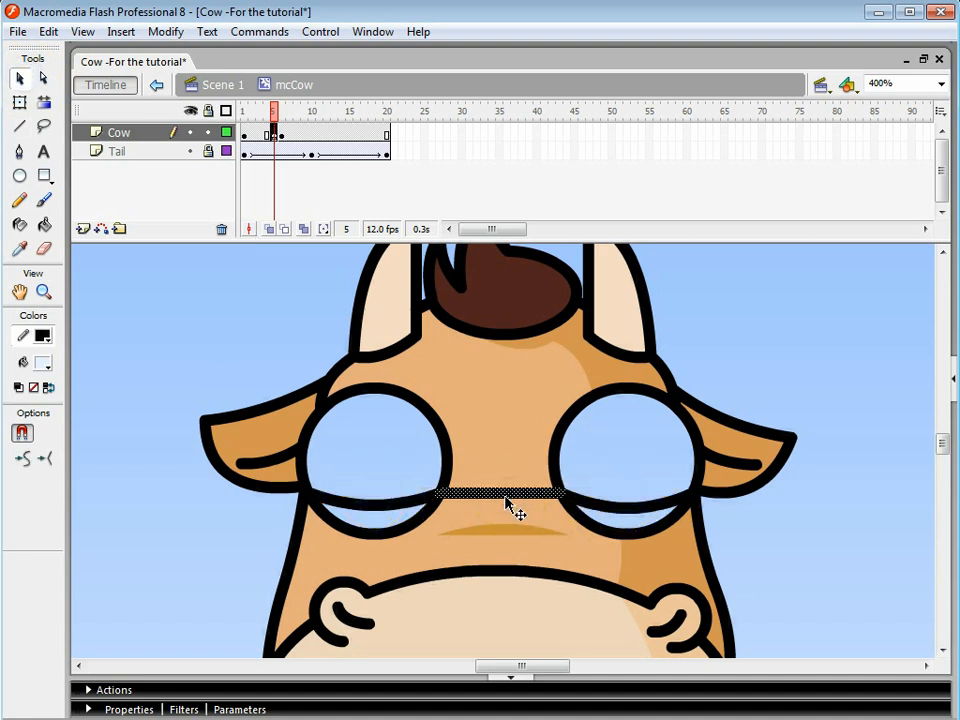
pyautogui.press('Delete')
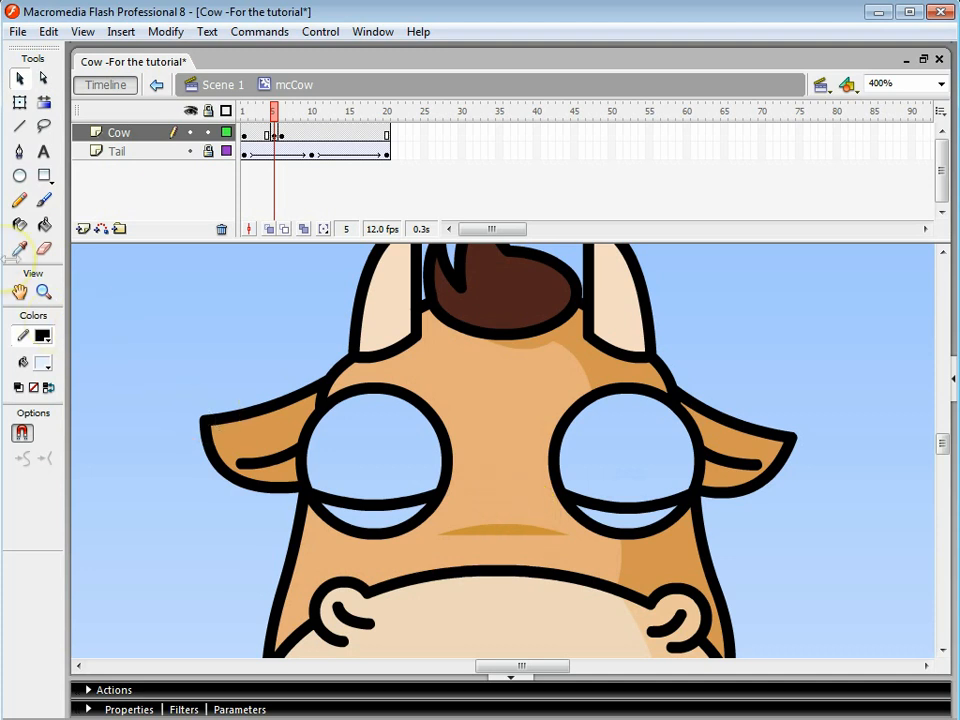
# Step: Fill the areas above and below the eyelid lines in both eyes with the darker brown #D69652 sampled from the cow's face
pyautogui.click(42, 226)
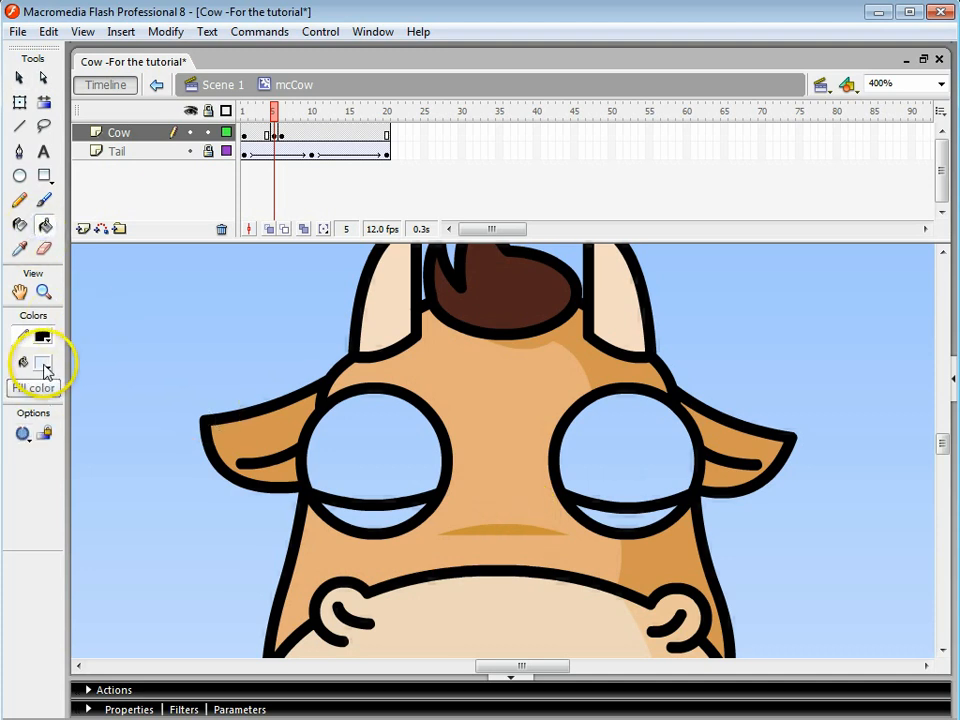
pyautogui.click(44, 366)
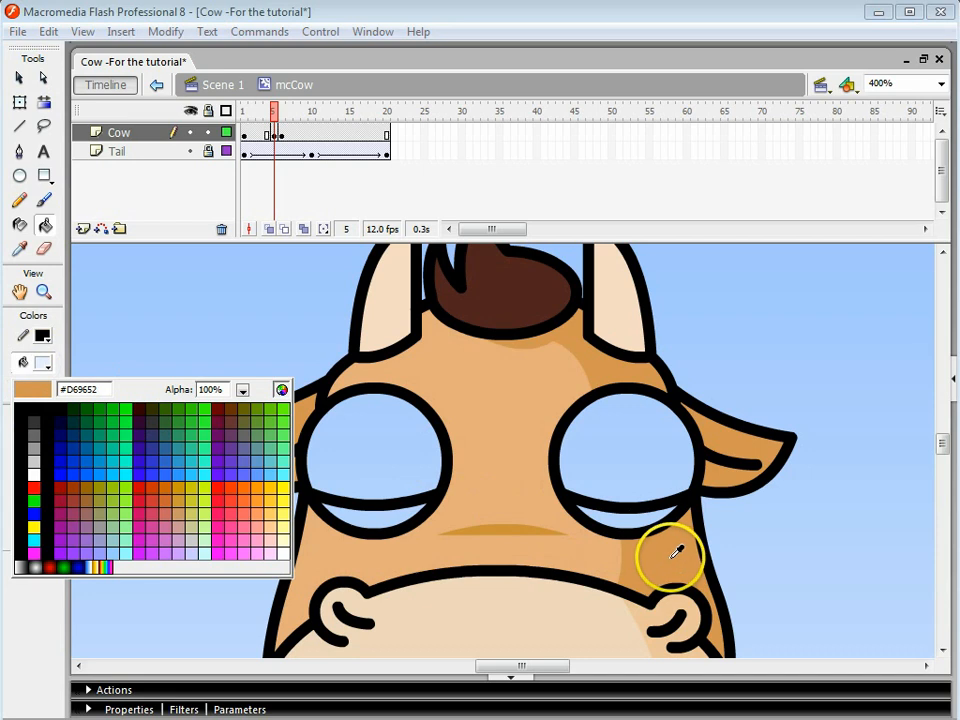
pyautogui.click(44, 363)
pyautogui.click(46, 362)
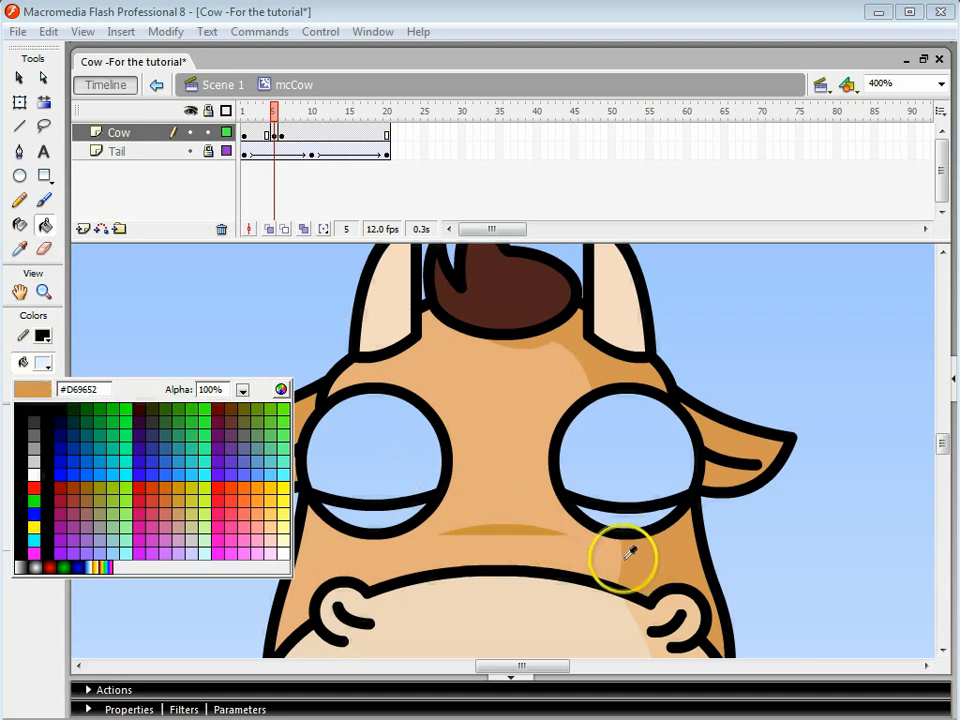
pyautogui.click(666, 558)
pyautogui.click(222, 420)
pyautogui.click(328, 428)
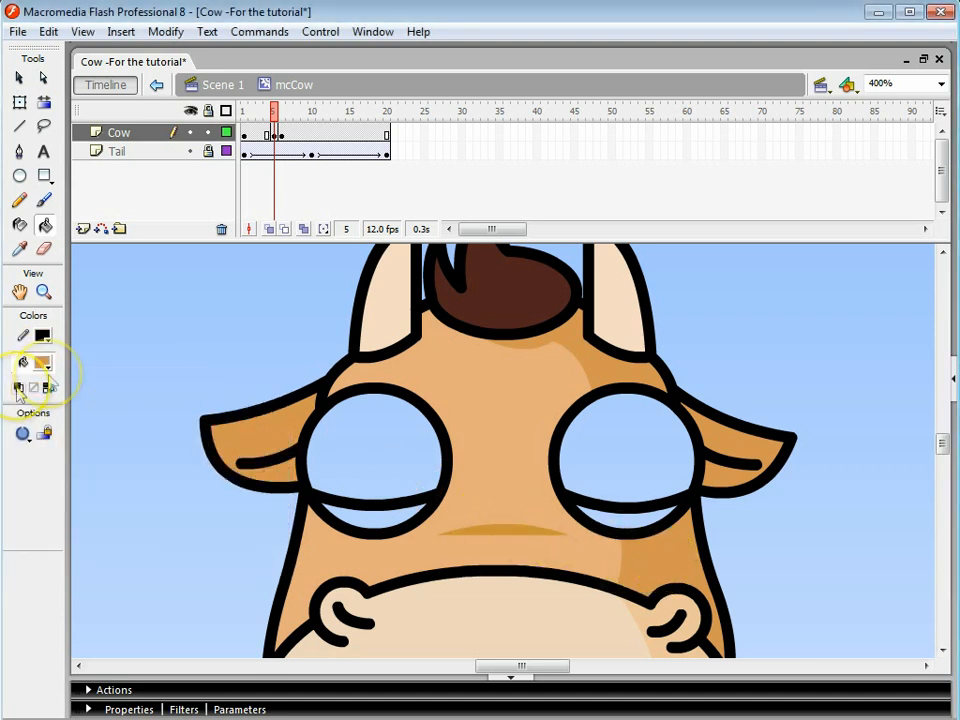
pyautogui.click(242, 399)
pyautogui.click(328, 439)
pyautogui.click(377, 514)
pyautogui.click(489, 499)
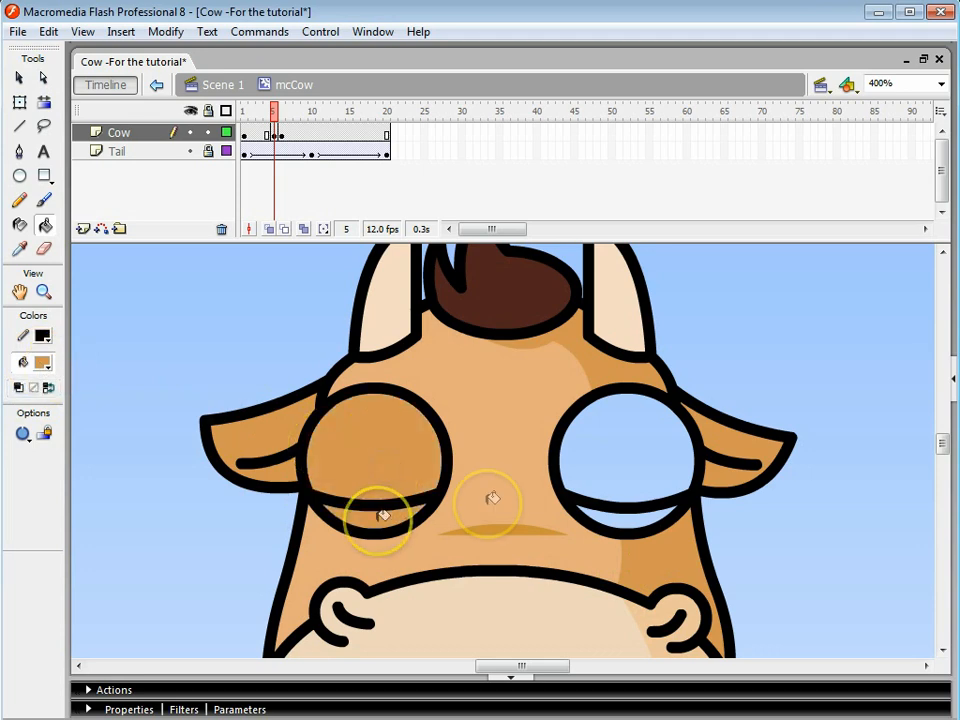
pyautogui.click(610, 455)
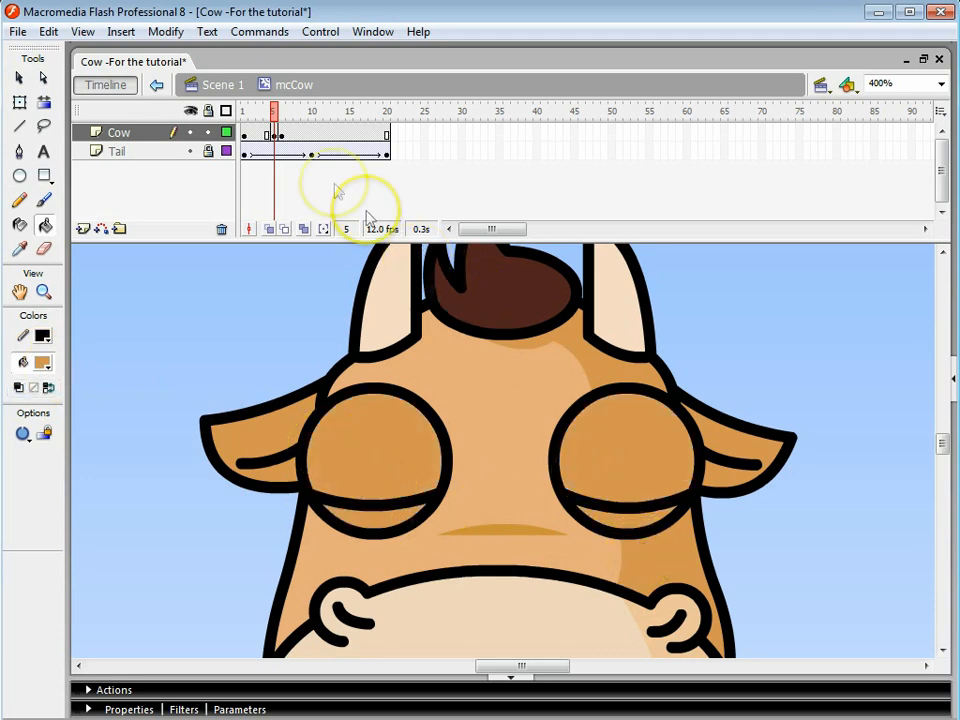
# Step: Insert keyframes at frames 12, 13, 14 and 15 of the Cow layer
pyautogui.click(275, 133)
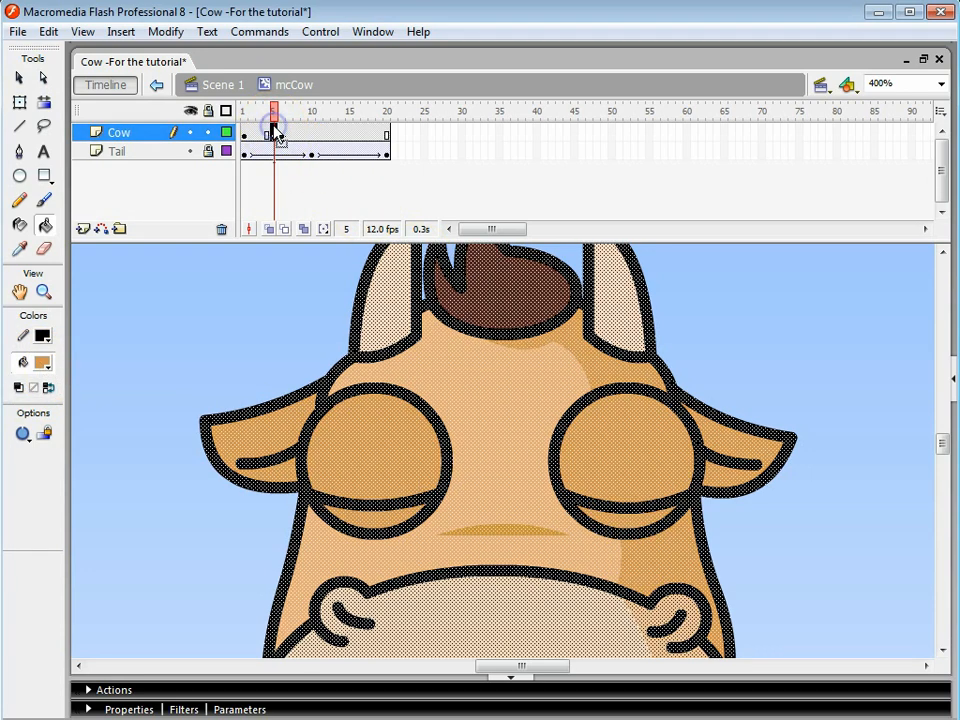
pyautogui.click(325, 133)
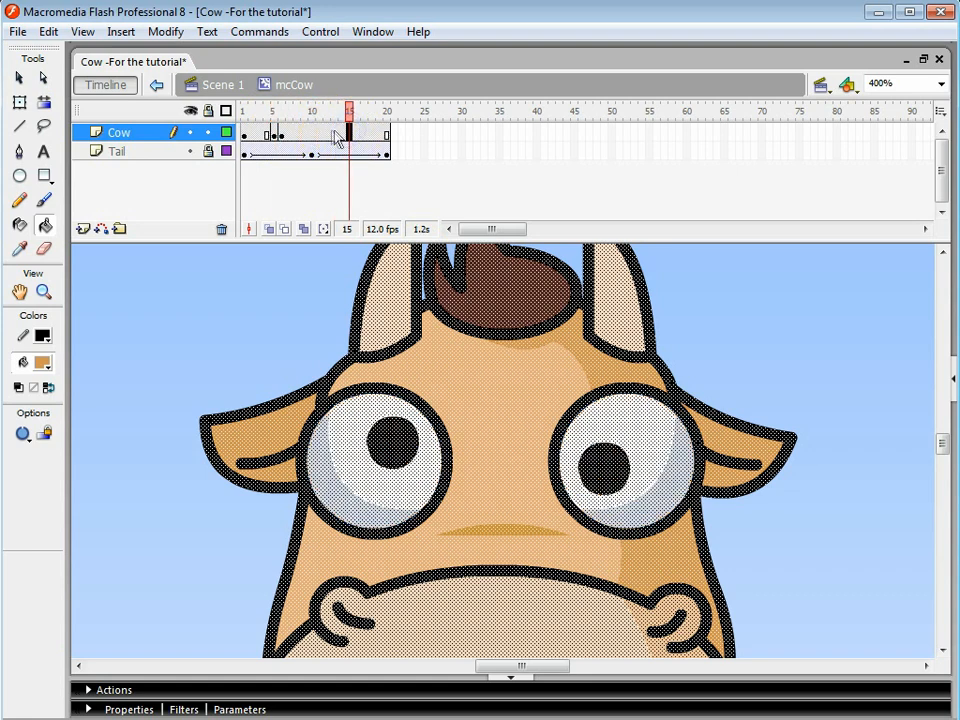
pyautogui.moveTo(337, 138); pyautogui.dragTo(328, 135)
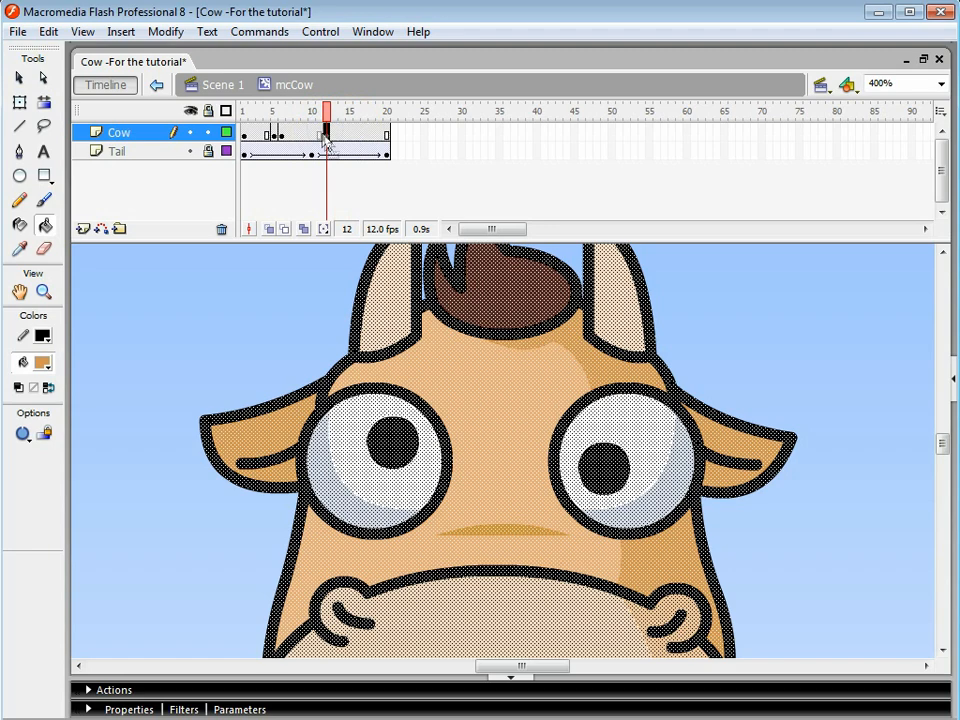
pyautogui.click(338, 136)
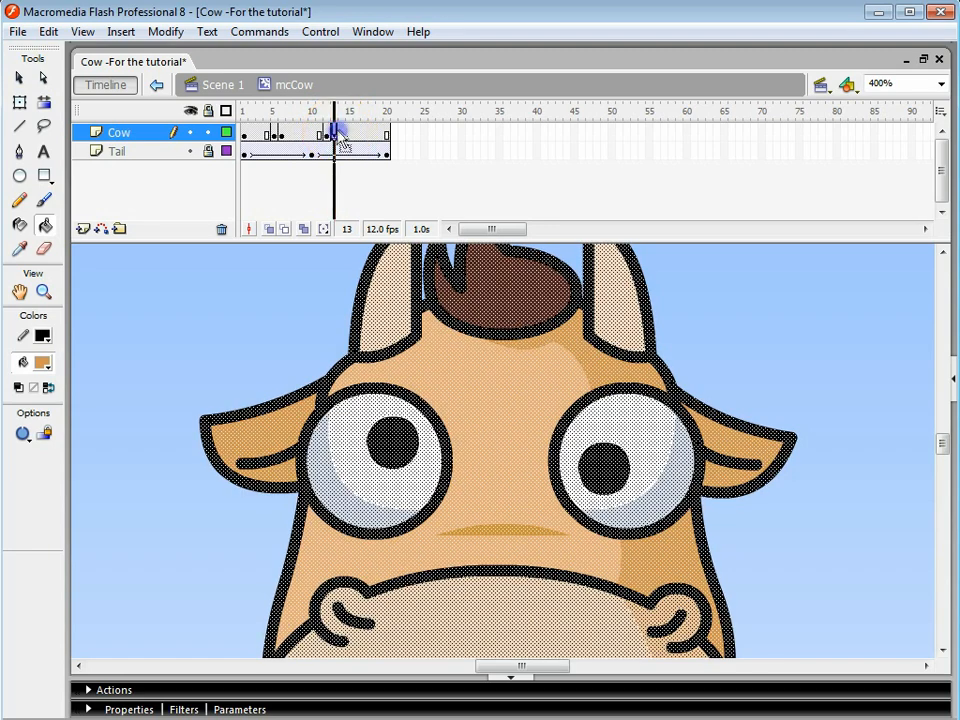
pyautogui.click(343, 131)
pyautogui.click(350, 135)
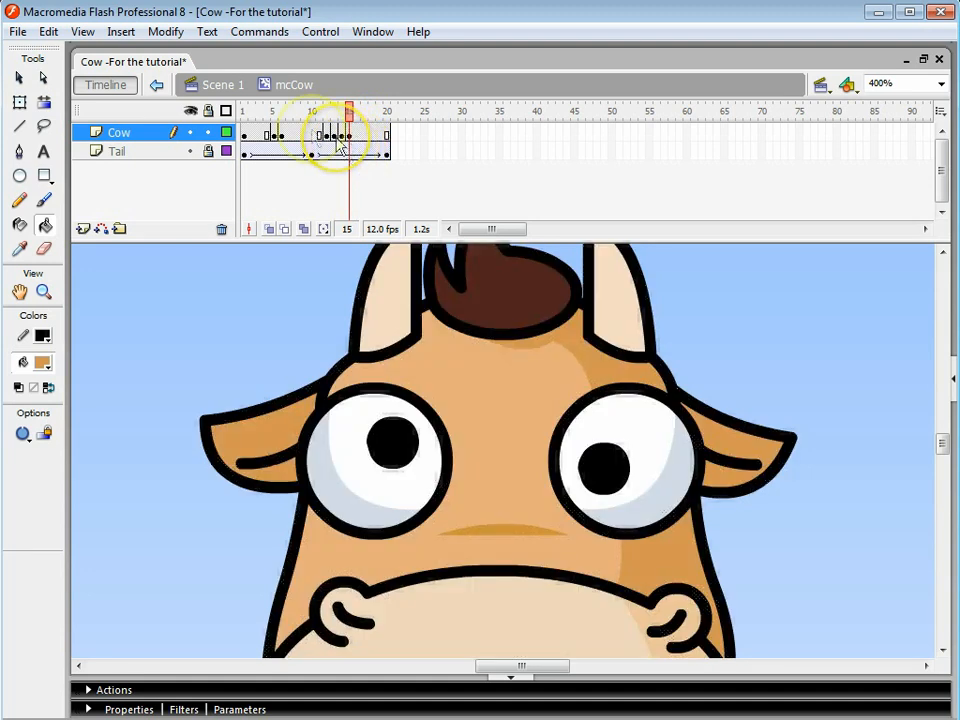
# Step: Copy the closed-eye cow from frame 5 and paste it in place at frame 12, replacing the open-eye artwork
pyautogui.click(273, 133)
pyautogui.click(86, 87)
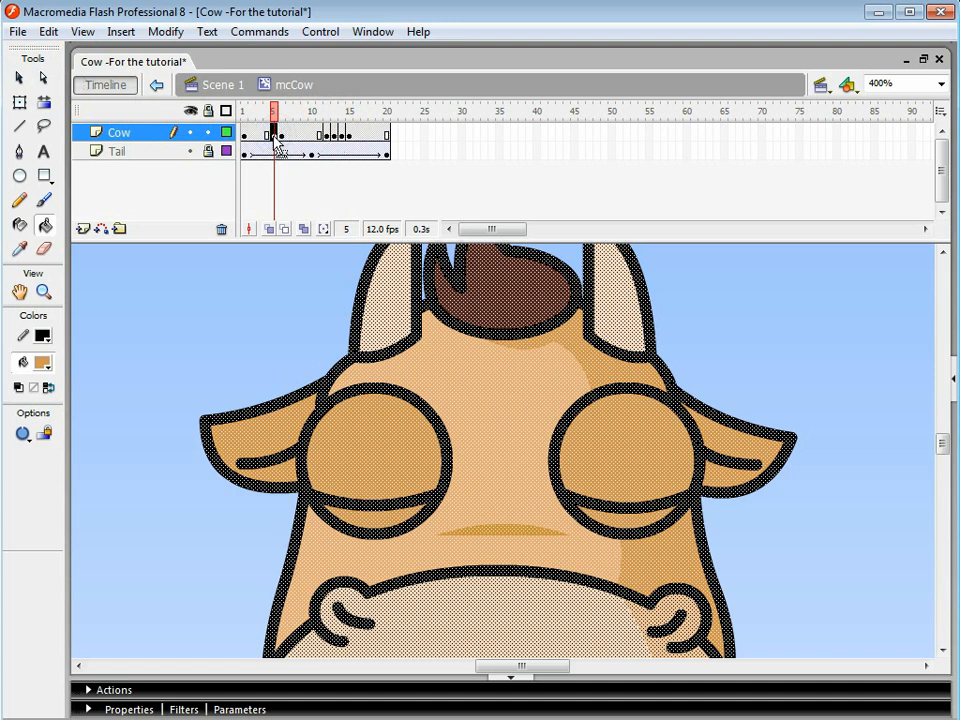
pyautogui.click(327, 134)
pyautogui.press('Delete')
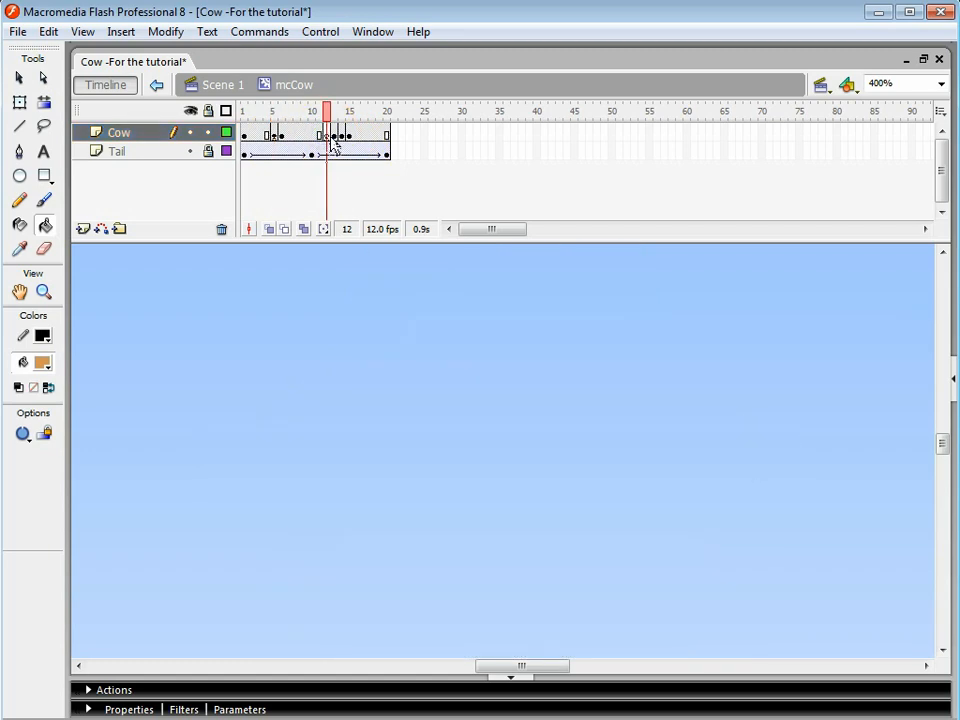
pyautogui.rightClick(335, 311)
pyautogui.click(392, 377)
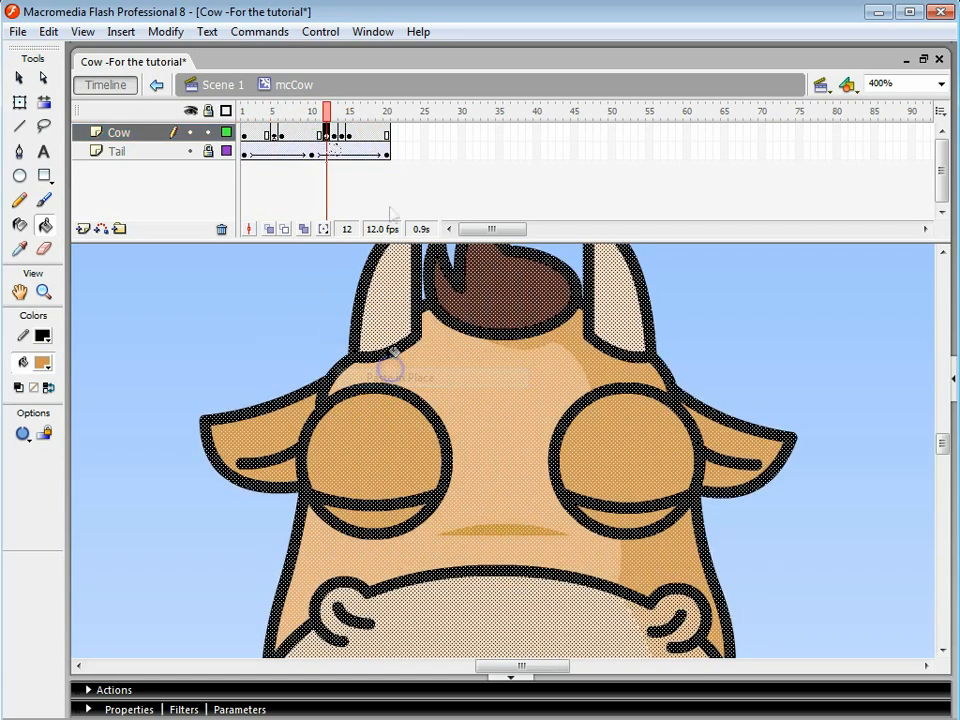
# Step: Replace the cow at frame 14 with the copied closed-eye version pasted in place, and play the timeline to check the blinking
pyautogui.click(338, 135)
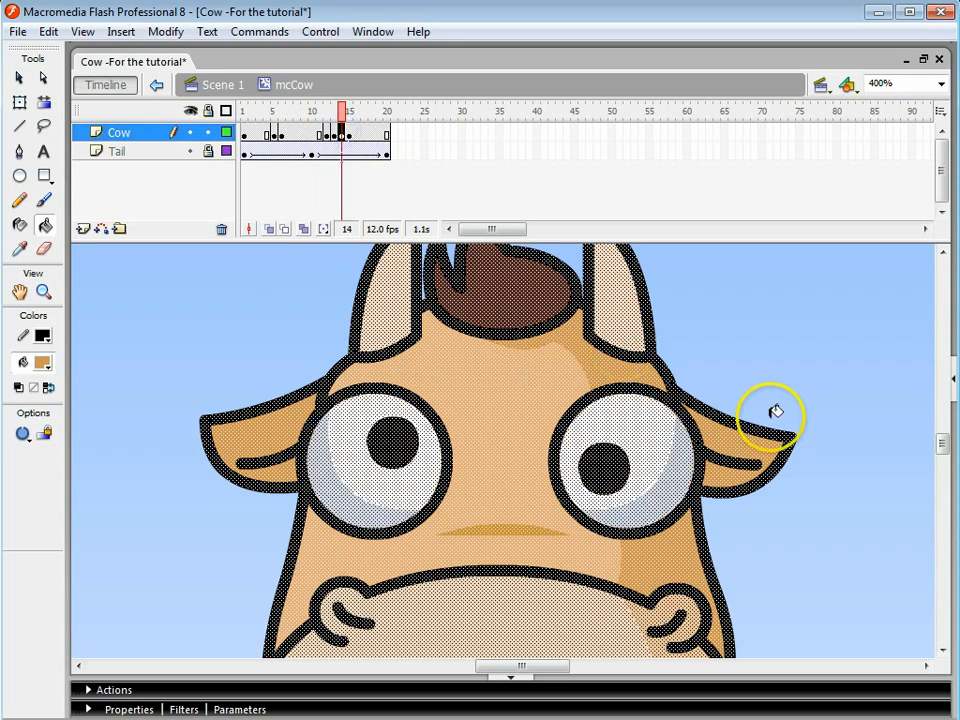
pyautogui.press('Delete')
pyautogui.rightClick(704, 373)
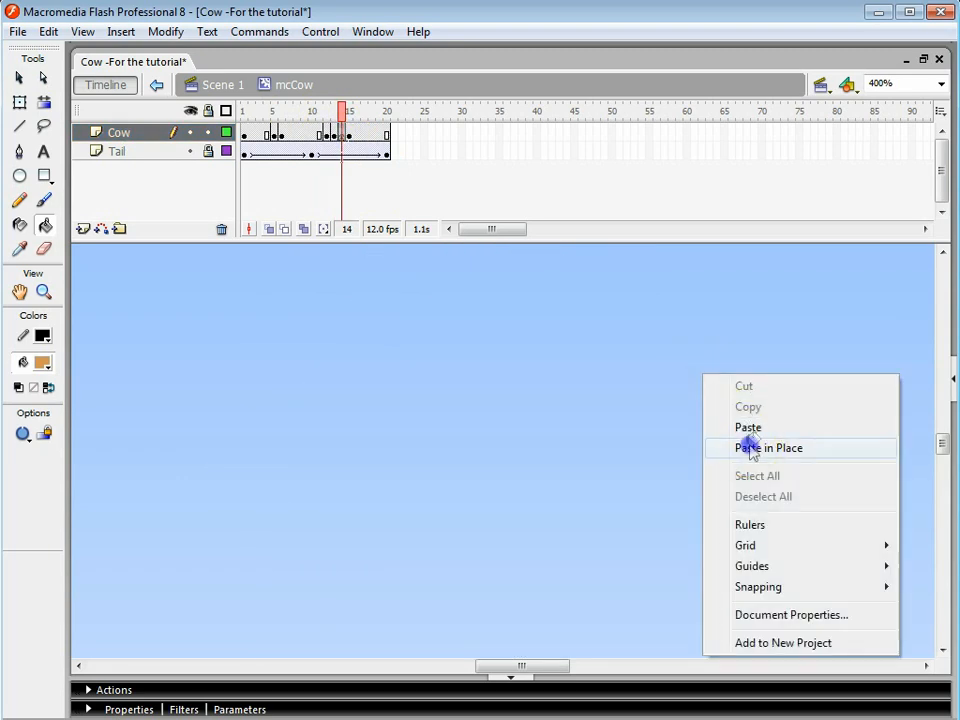
pyautogui.click(750, 449)
pyautogui.moveTo(385, 155); pyautogui.dragTo(253, 113)
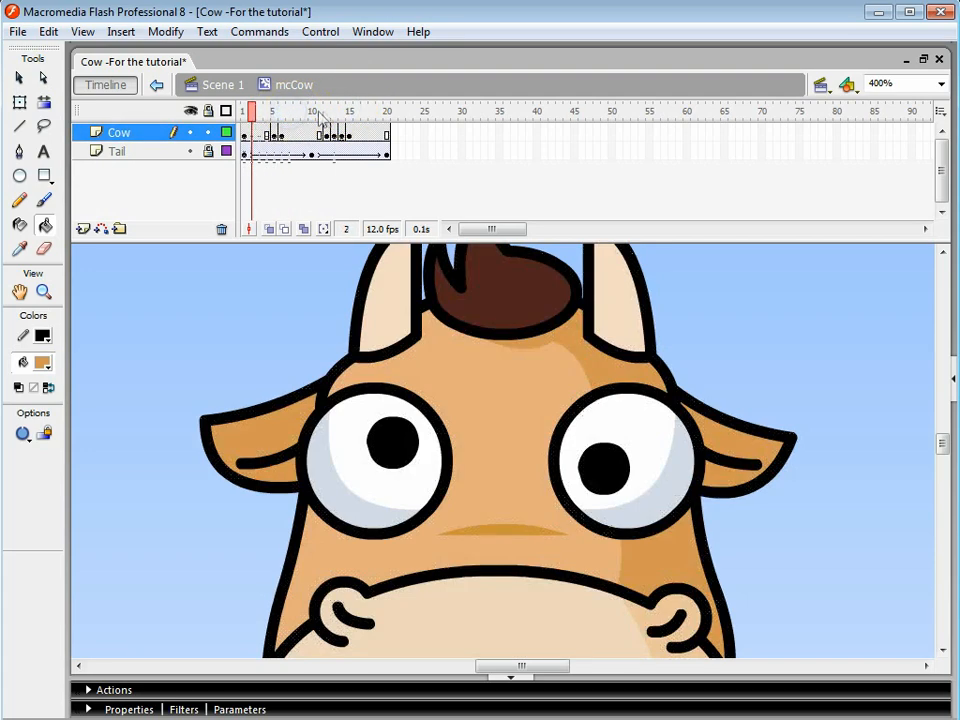
pyautogui.press('Return')
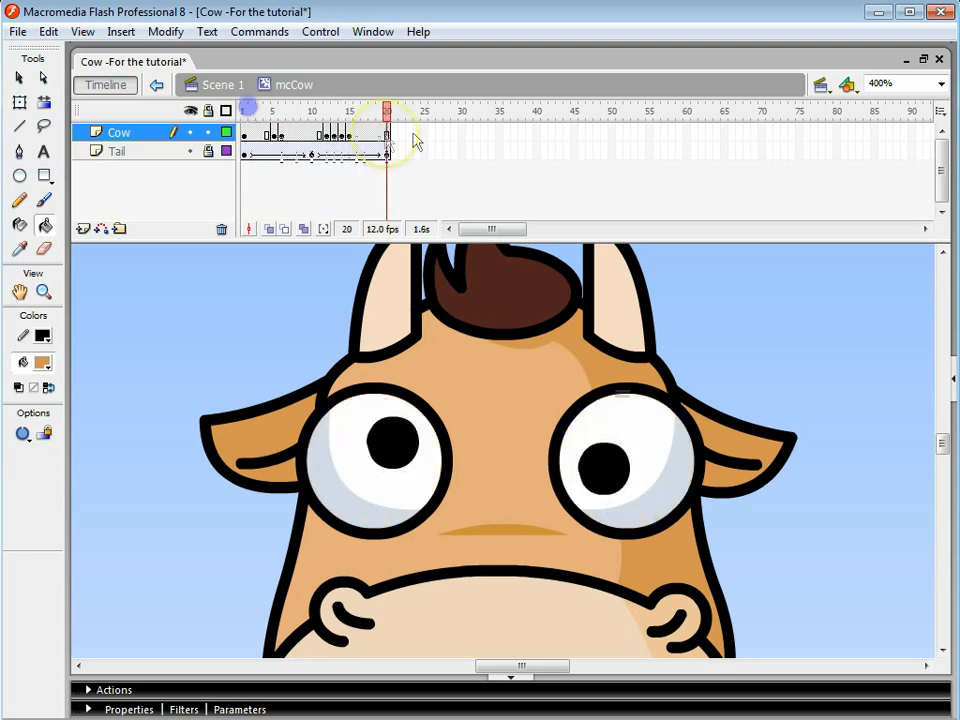
# Step: Return to Scene 1 and test the movie to check the cloud, tail and blink animations, closing the preview when done
pyautogui.click(222, 85)
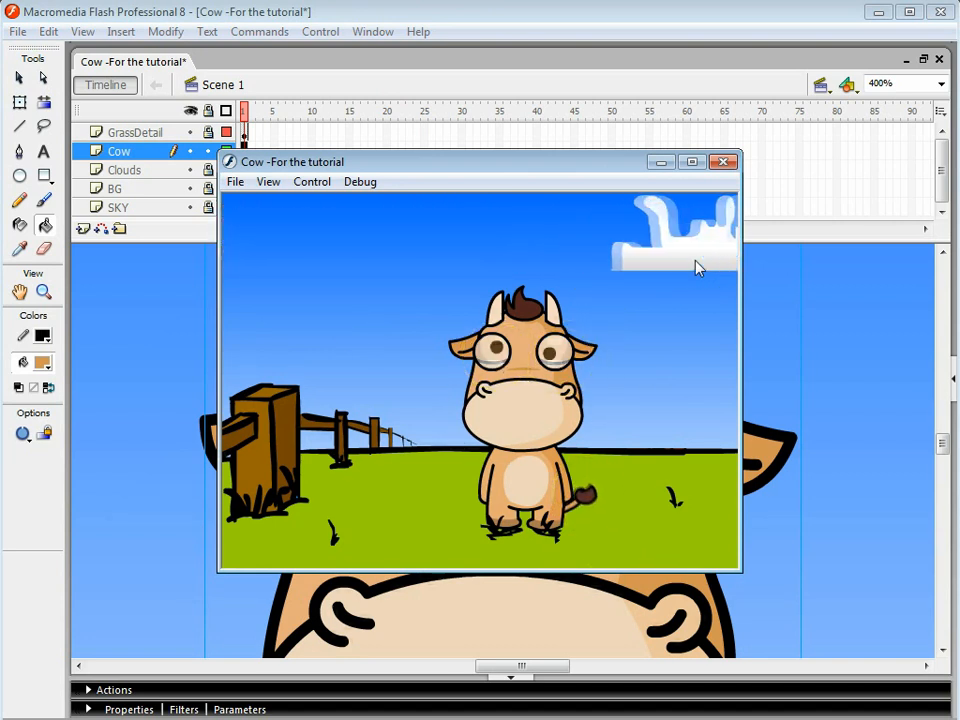
pyautogui.click(657, 249)
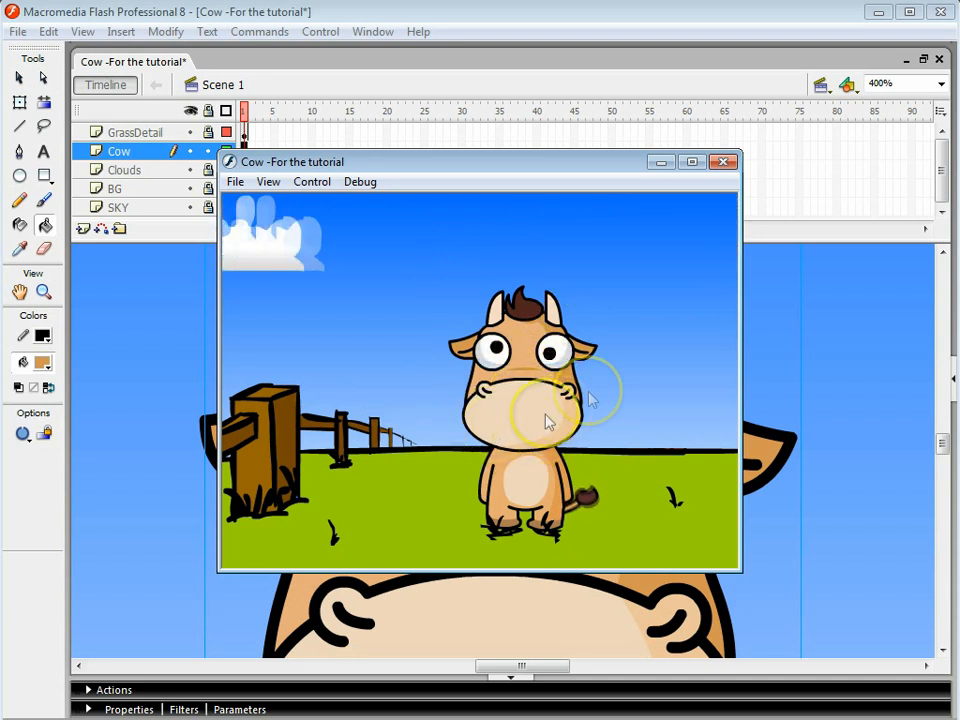
pyautogui.click(727, 166)
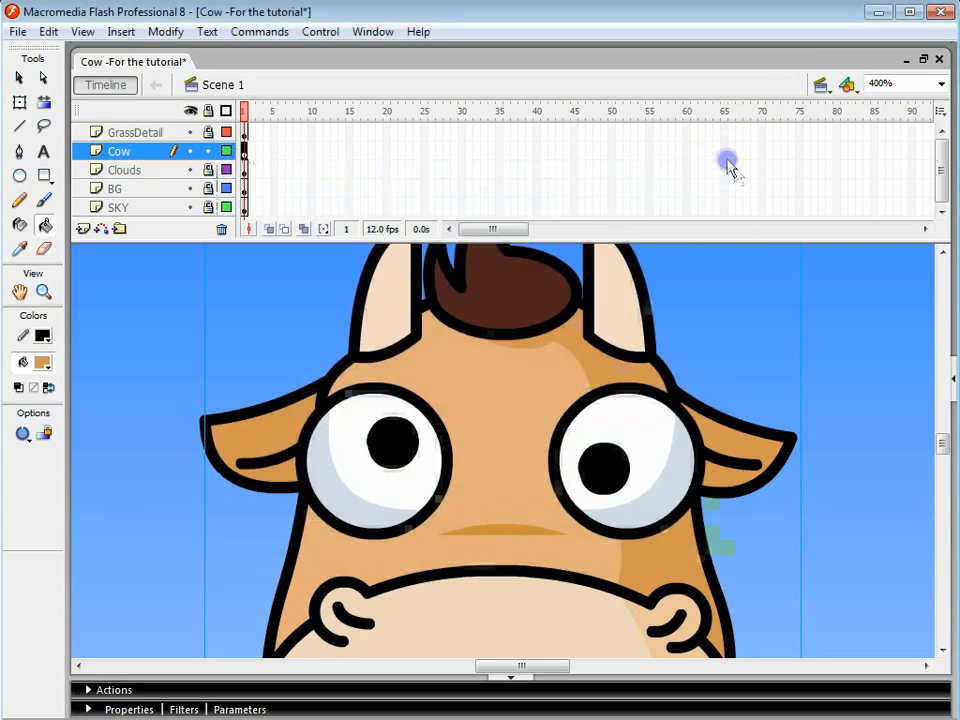
# Step: Add a second mcCow instance from the library to the Cow layer and position it to the right of the first cow
pyautogui.click(953, 385)
pyautogui.click(810, 494)
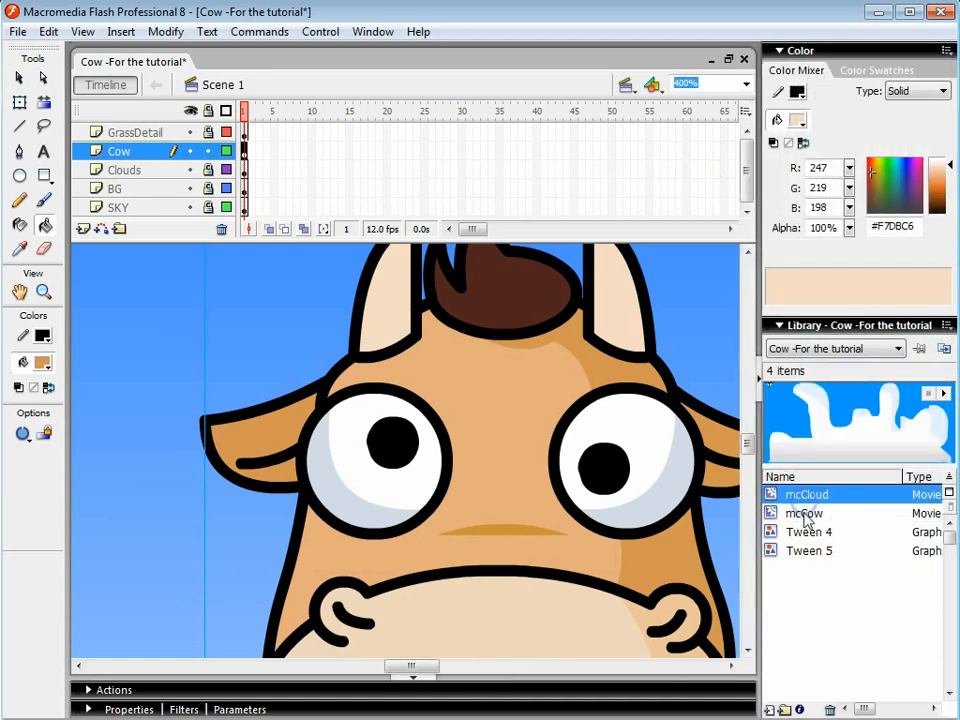
pyautogui.click(806, 514)
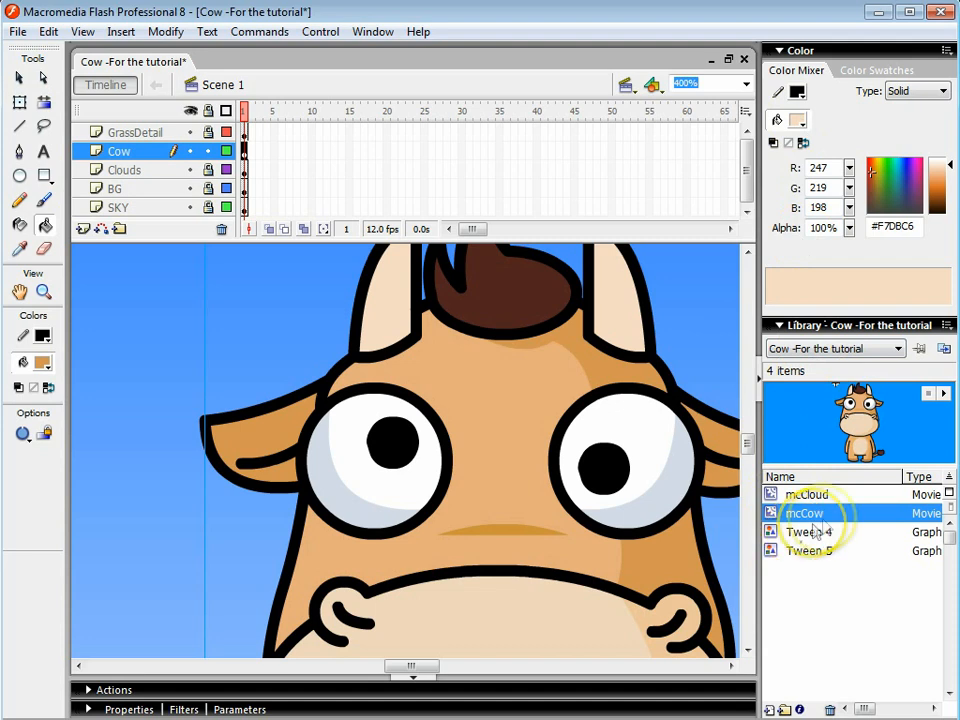
pyautogui.moveTo(205, 448); pyautogui.dragTo(204, 437)
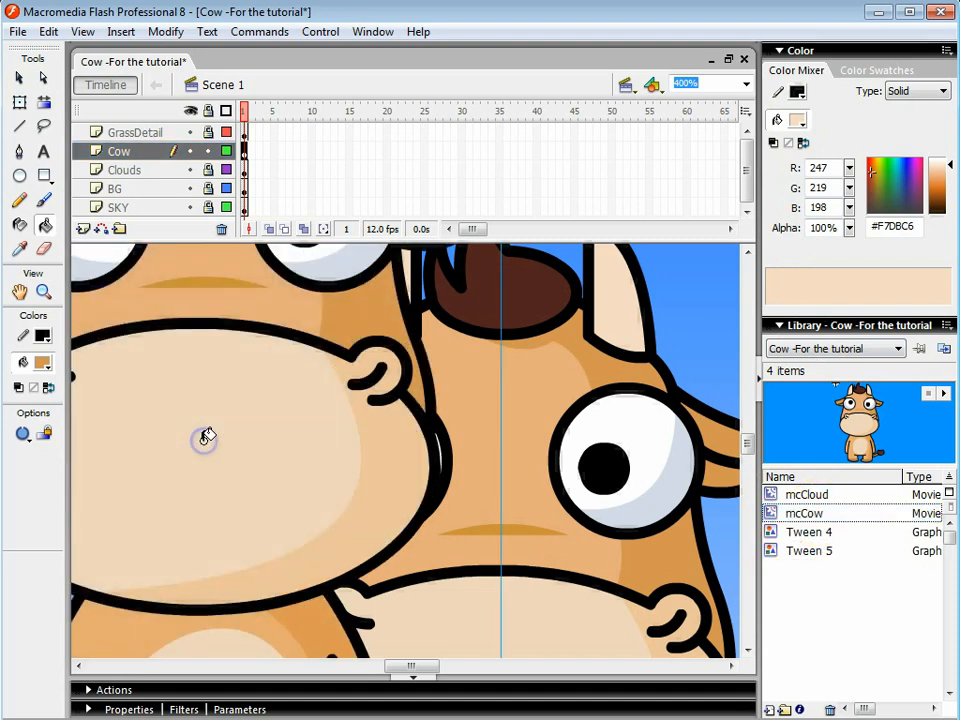
pyautogui.hotkey('ctrl', '1')
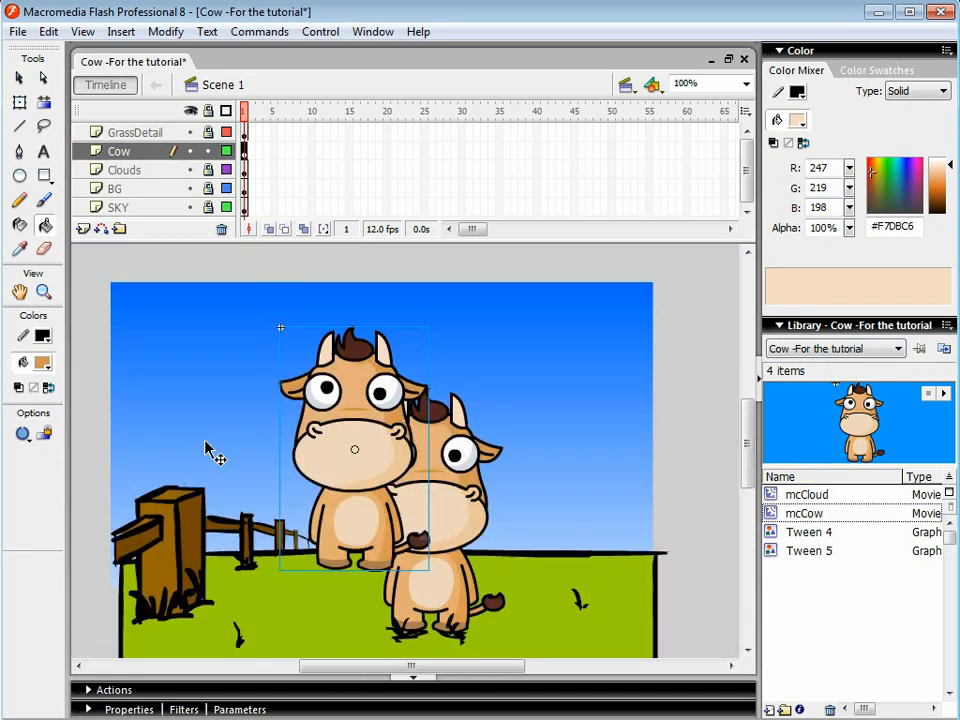
pyautogui.click(19, 77)
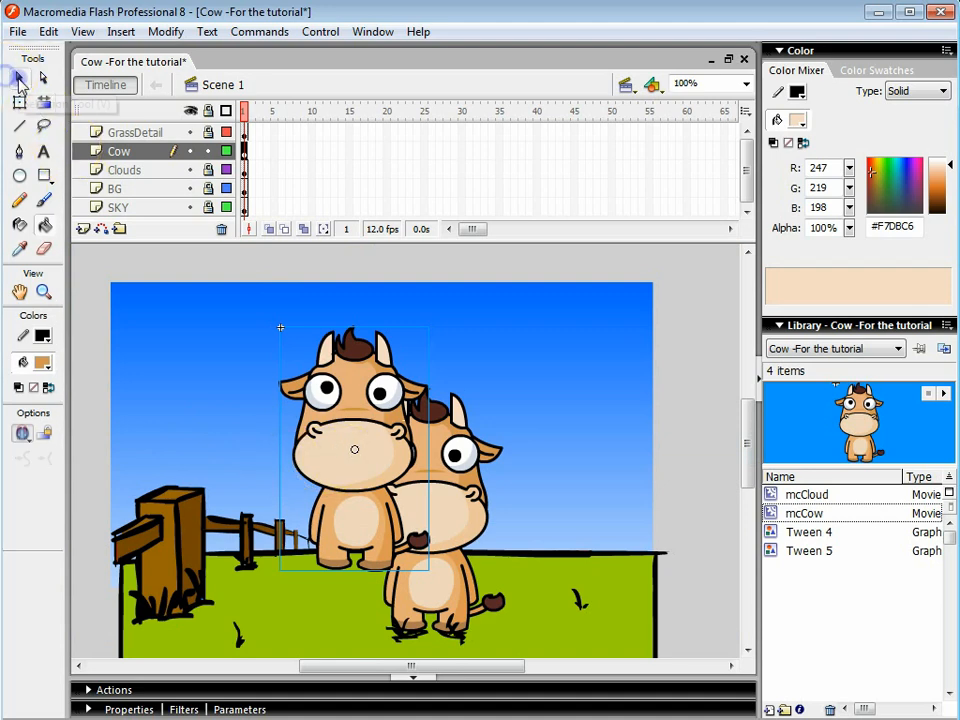
pyautogui.moveTo(355, 458); pyautogui.dragTo(561, 469)
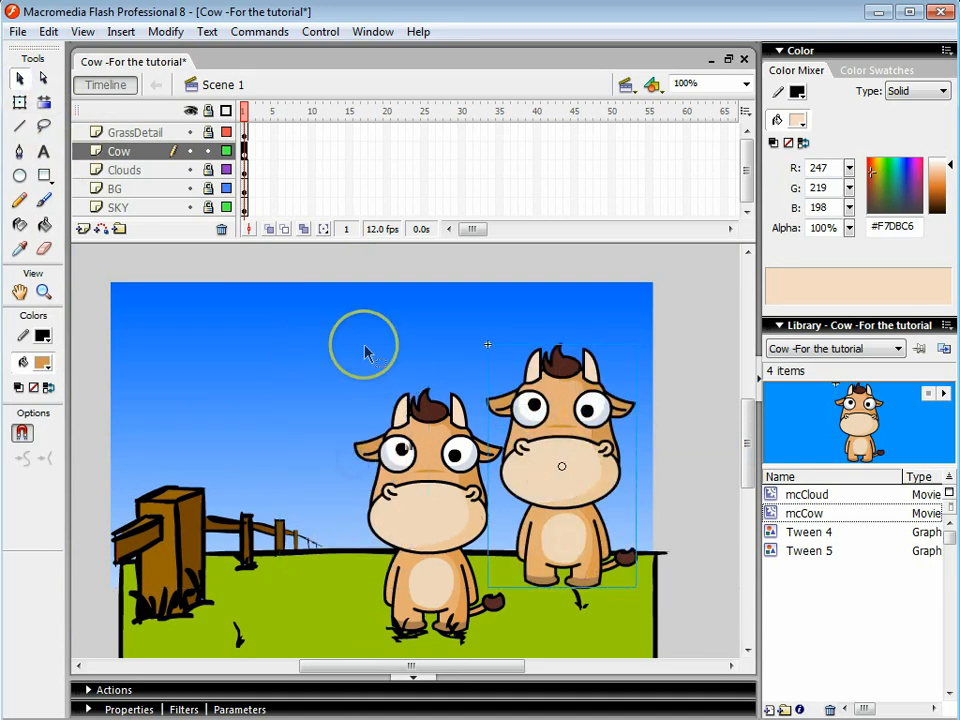
# Step: Scale the second cow down to roughly half size and place it on the horizon at the right of the scene
pyautogui.click(19, 101)
pyautogui.moveTo(636, 343); pyautogui.dragTo(602, 399)
pyautogui.moveTo(566, 441); pyautogui.dragTo(588, 472)
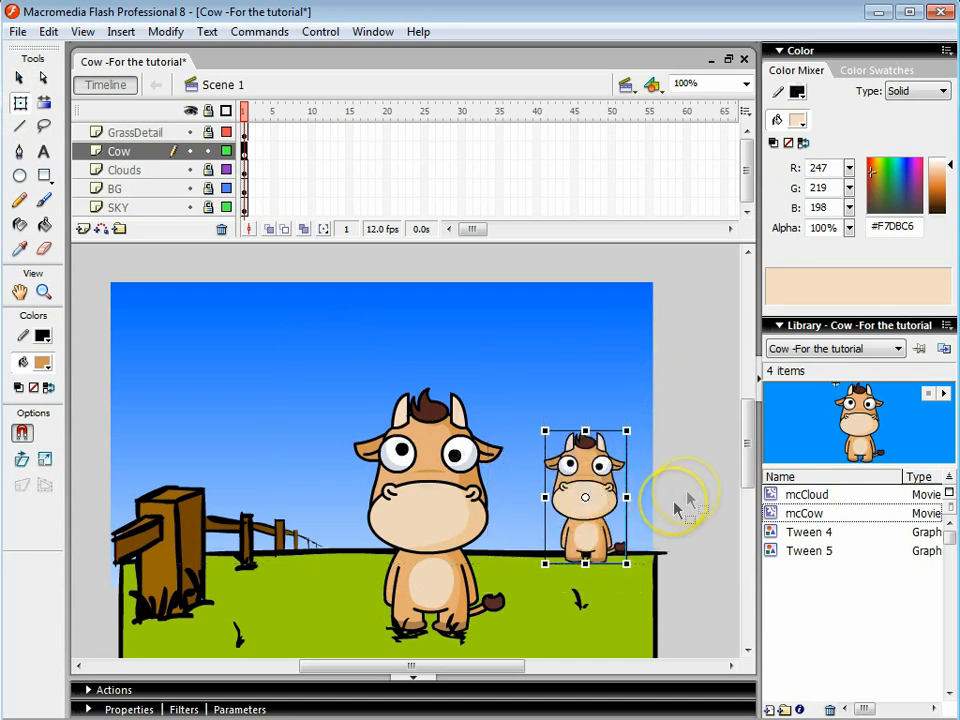
pyautogui.click(685, 493)
# Step: Add another mcCloud instance from the library, overlapping the left edge of the sky
pyautogui.moveTo(806, 495); pyautogui.dragTo(565, 423)
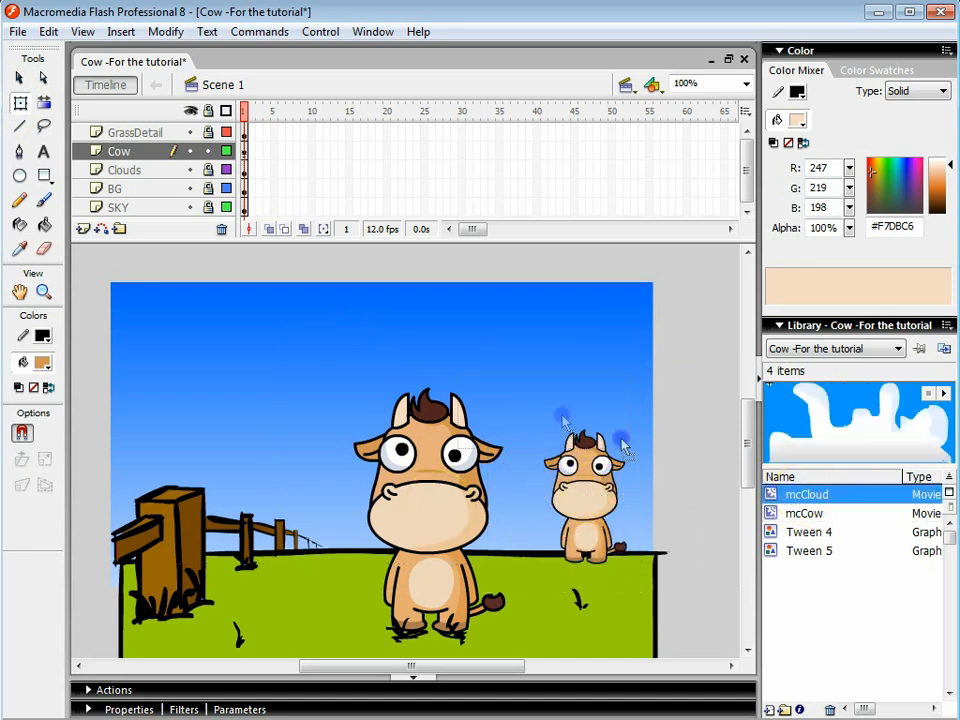
pyautogui.moveTo(153, 362); pyautogui.dragTo(142, 372)
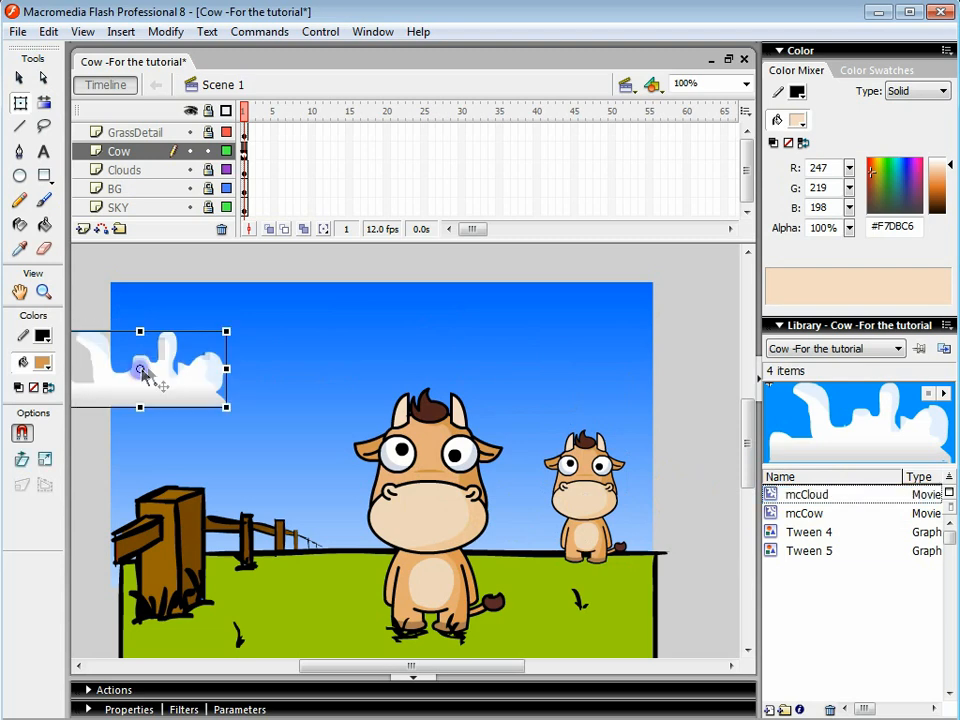
# Step: Move the new cloud up over the sky's upper-left corner and flip it horizontally
pyautogui.scroll(3, 190, 293)
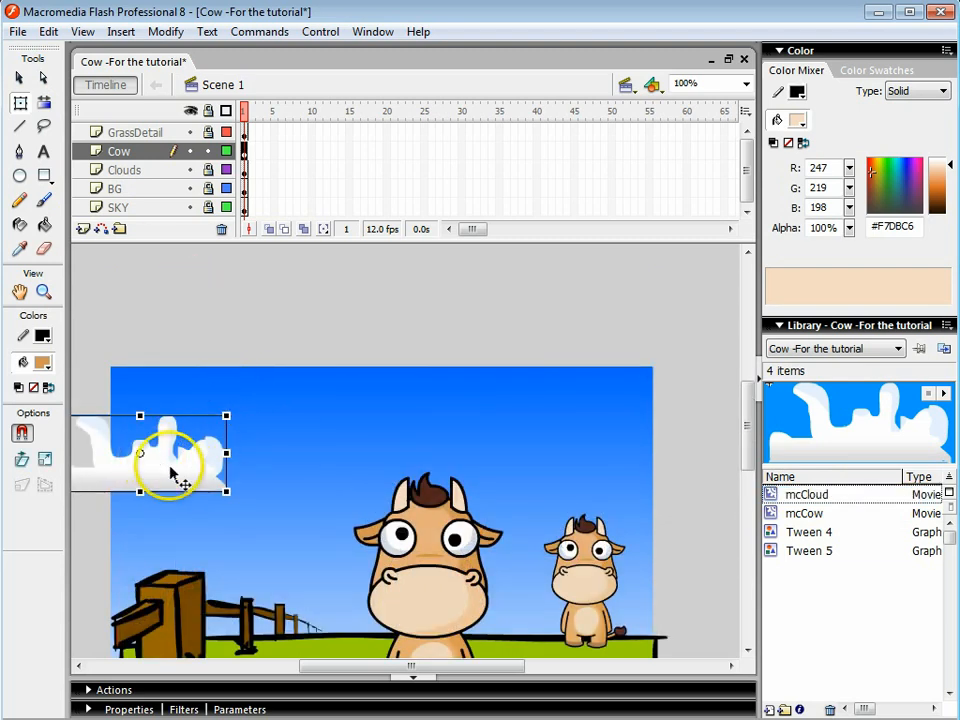
pyautogui.rightClick(172, 476)
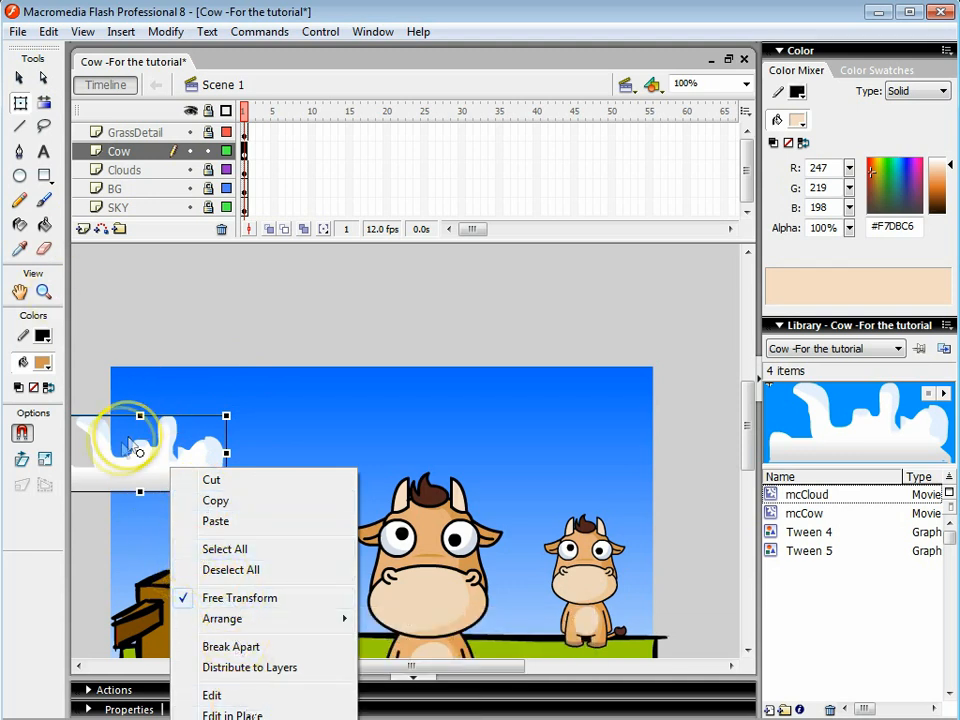
pyautogui.moveTo(129, 445); pyautogui.dragTo(178, 359)
pyautogui.click(166, 31)
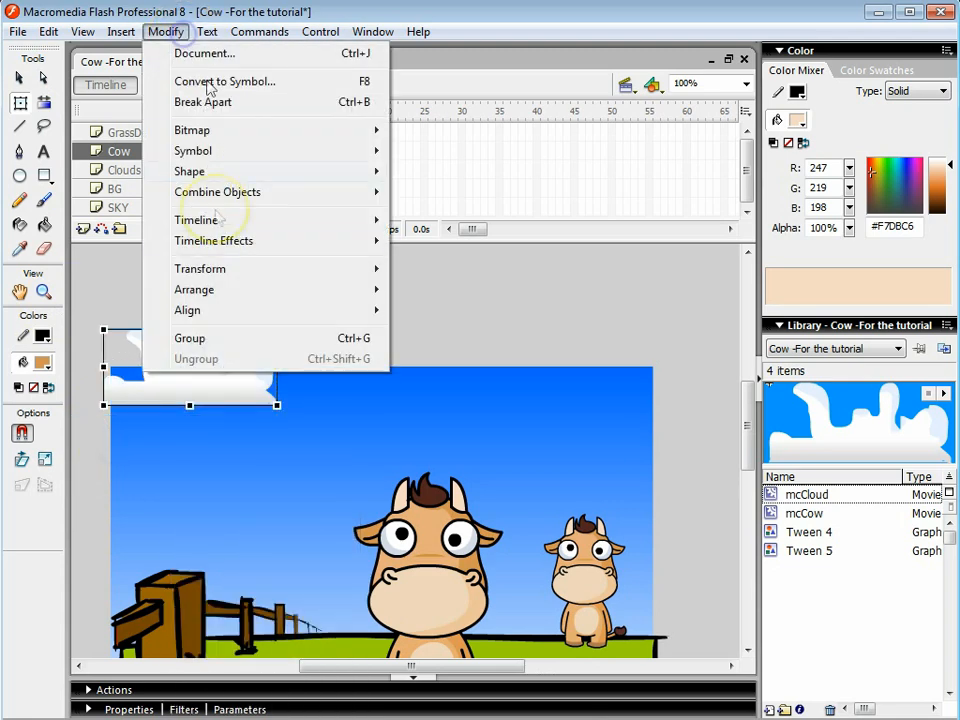
pyautogui.moveTo(212, 280)
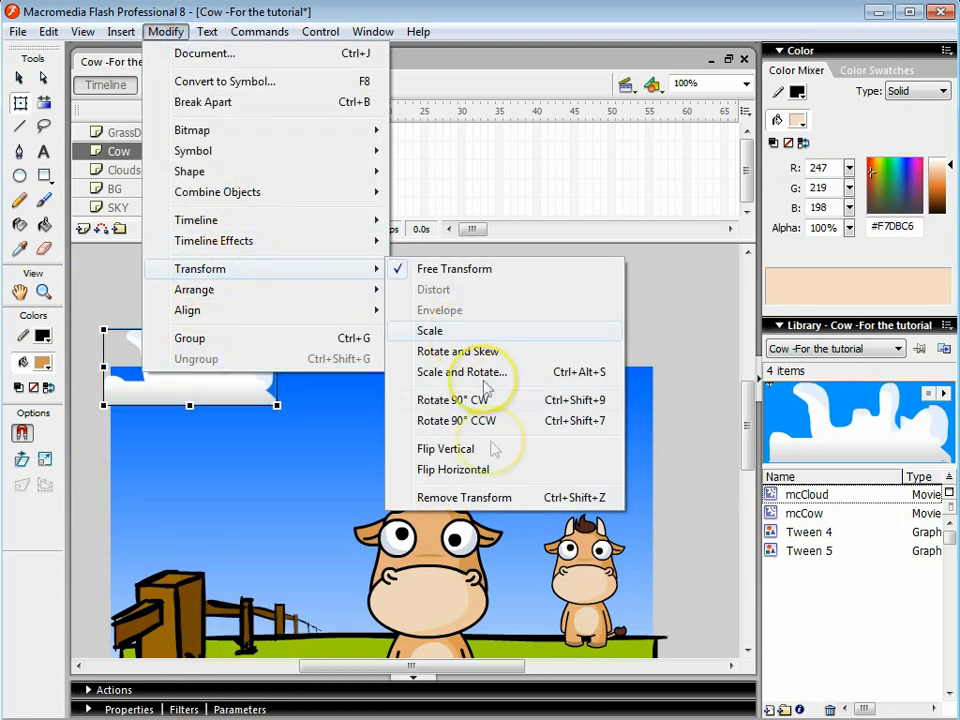
pyautogui.click(420, 468)
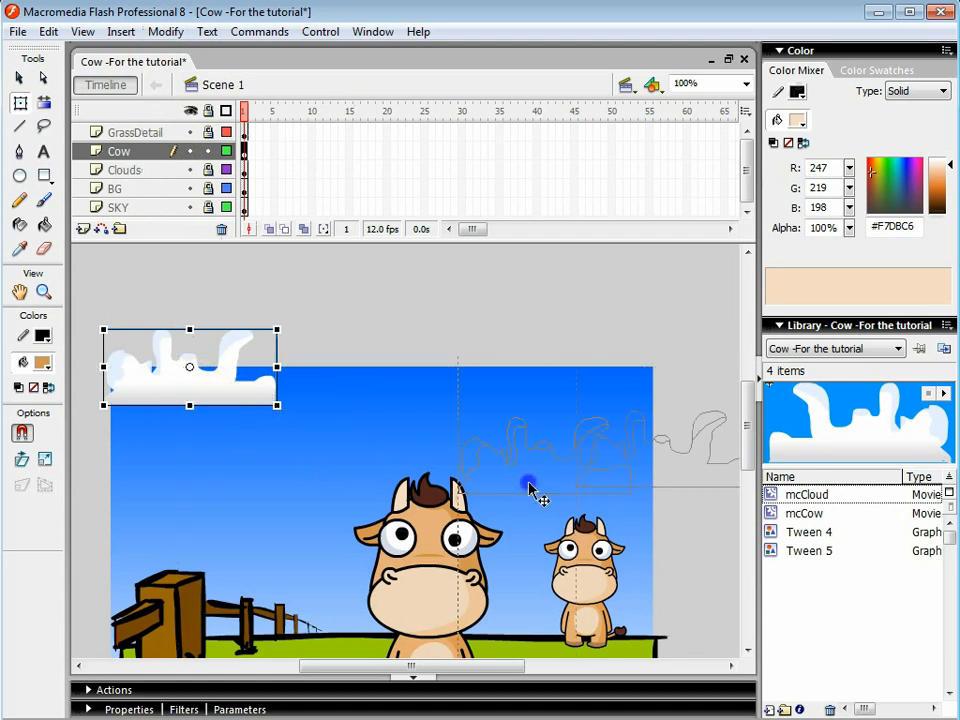
# Step: Place the flipped cloud just outside the sky's right edge and test the movie, closing the preview when done
pyautogui.moveTo(529, 486); pyautogui.dragTo(709, 434)
pyautogui.moveTo(645, 428); pyautogui.dragTo(683, 465)
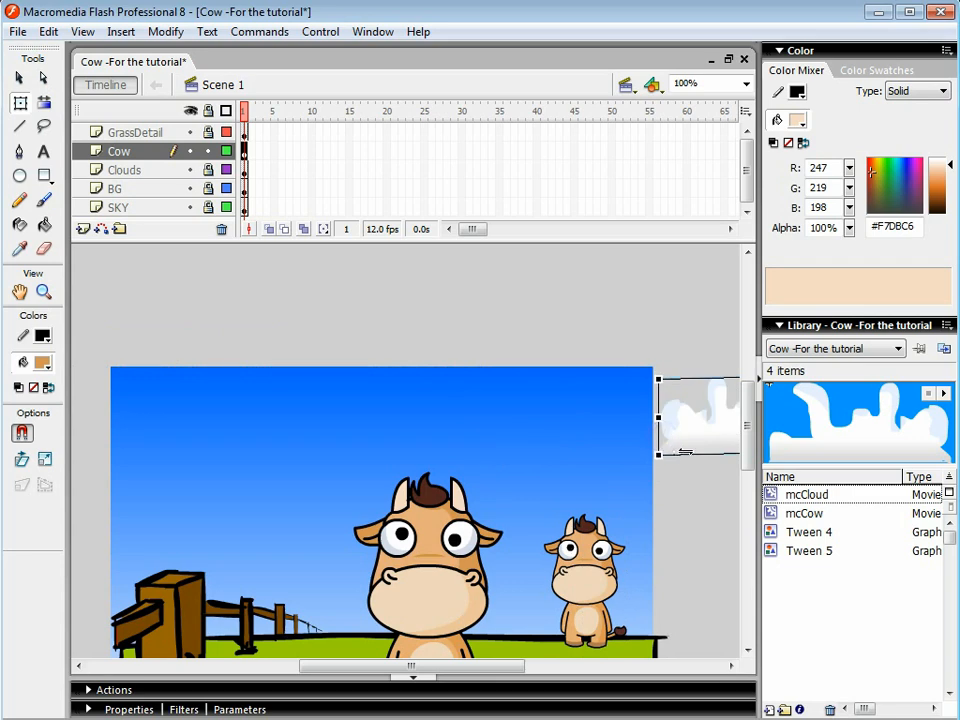
pyautogui.hotkey('ctrl', 'Return')
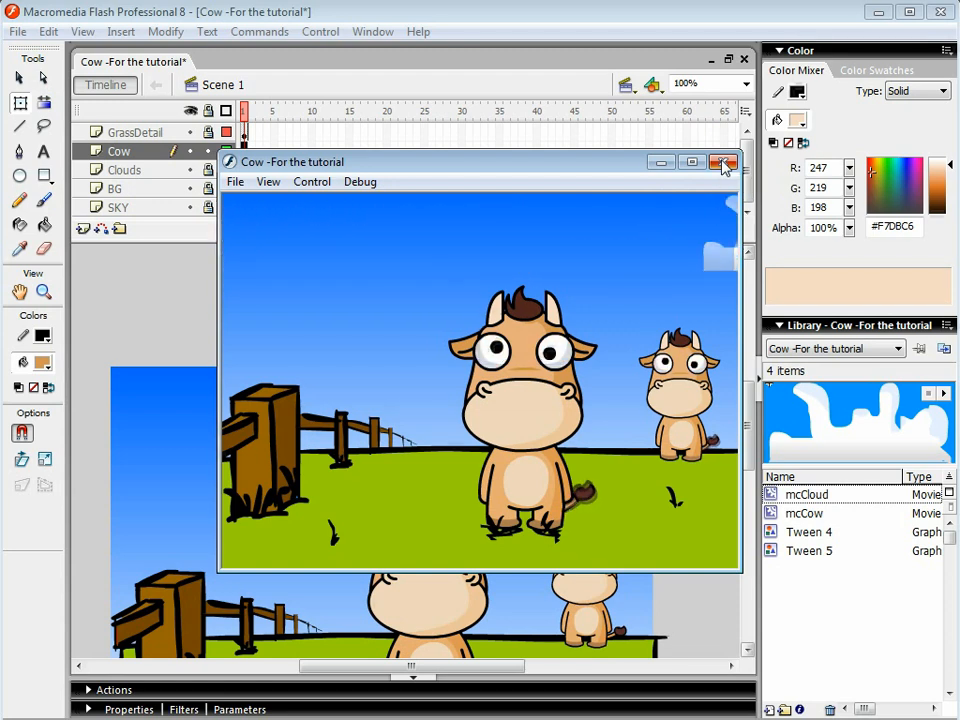
pyautogui.click(724, 166)
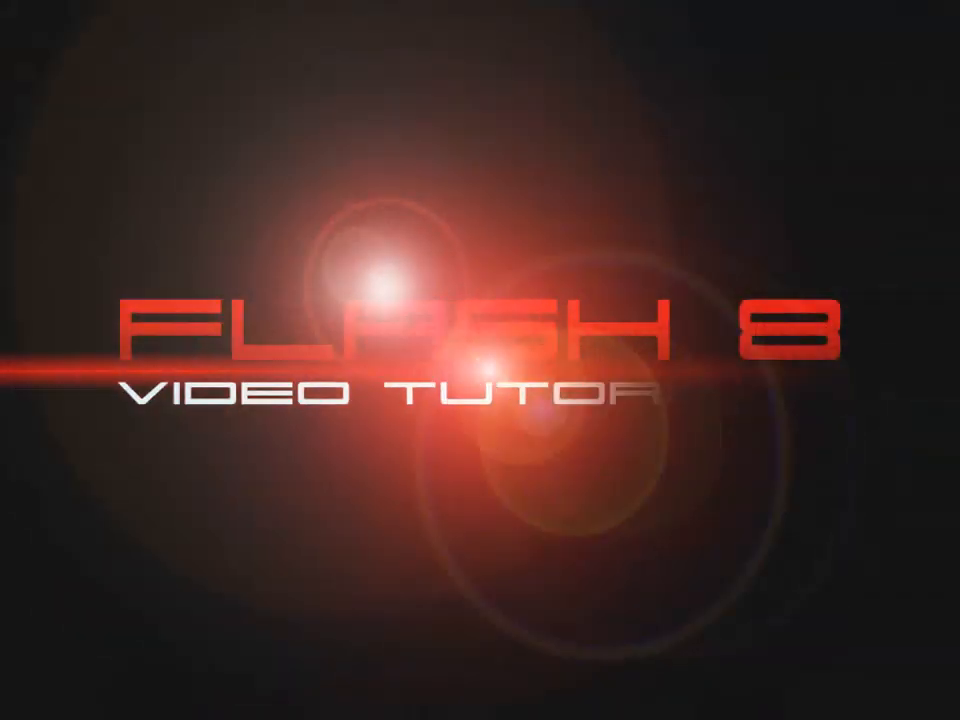